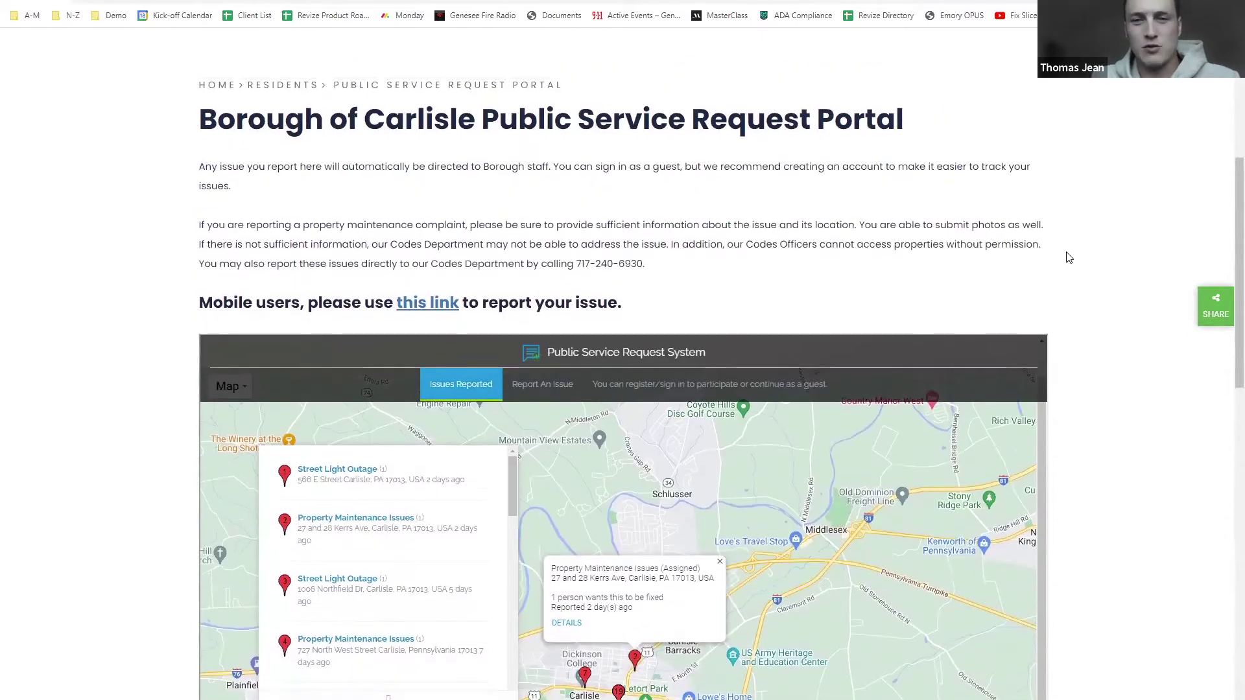
Step: Review the Borough of Carlisle service request portal page, including its reporting instructions and embedded map of reported issues
scroll(1069, 257, down, 3)
scroll(1069, 257, down, 1)
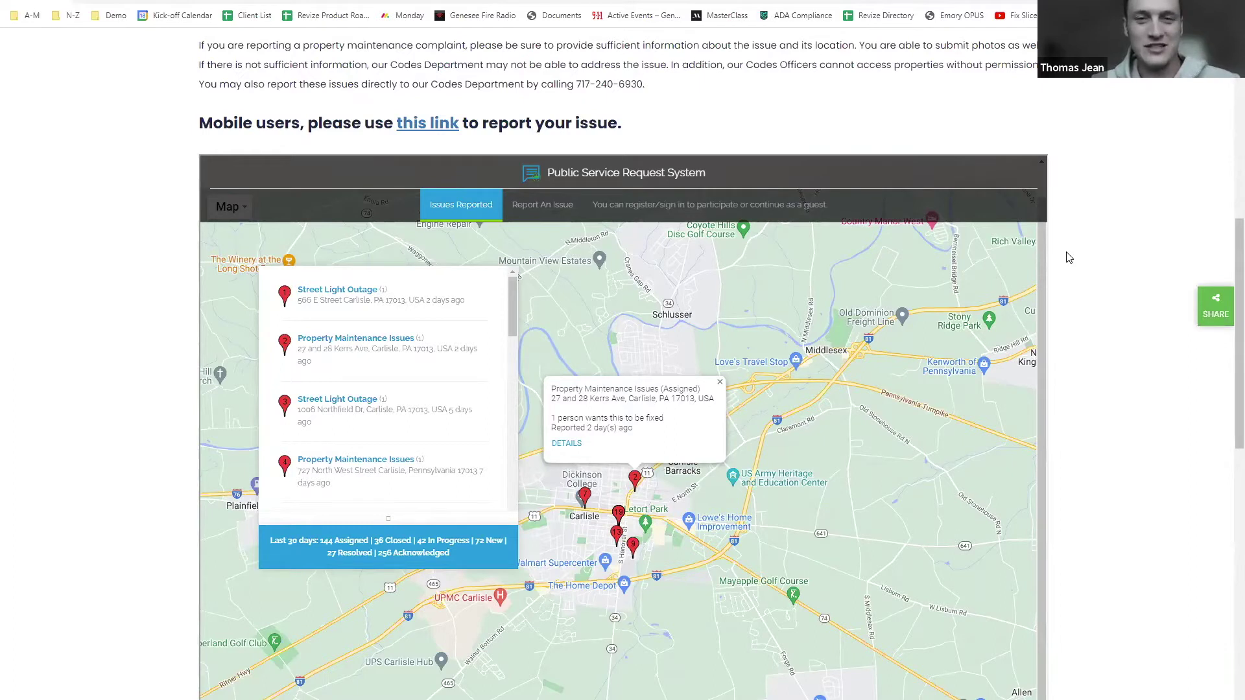
scroll(1068, 258, down, 1)
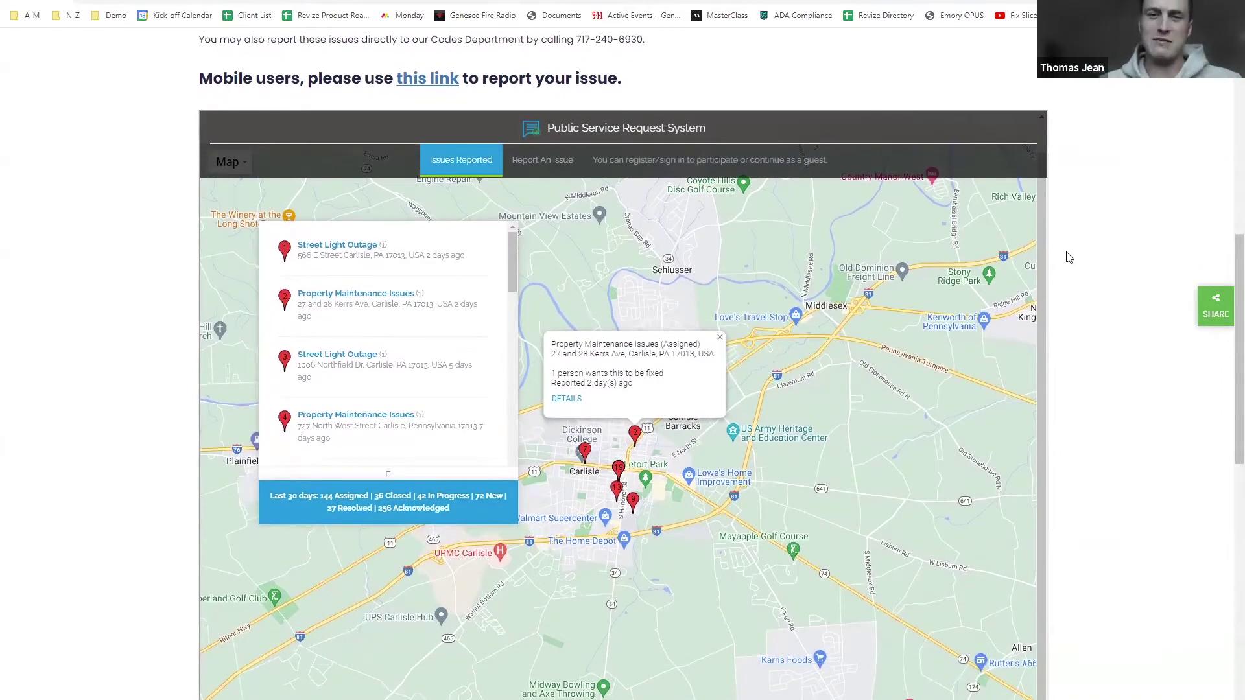
scroll(1068, 257, down, 2)
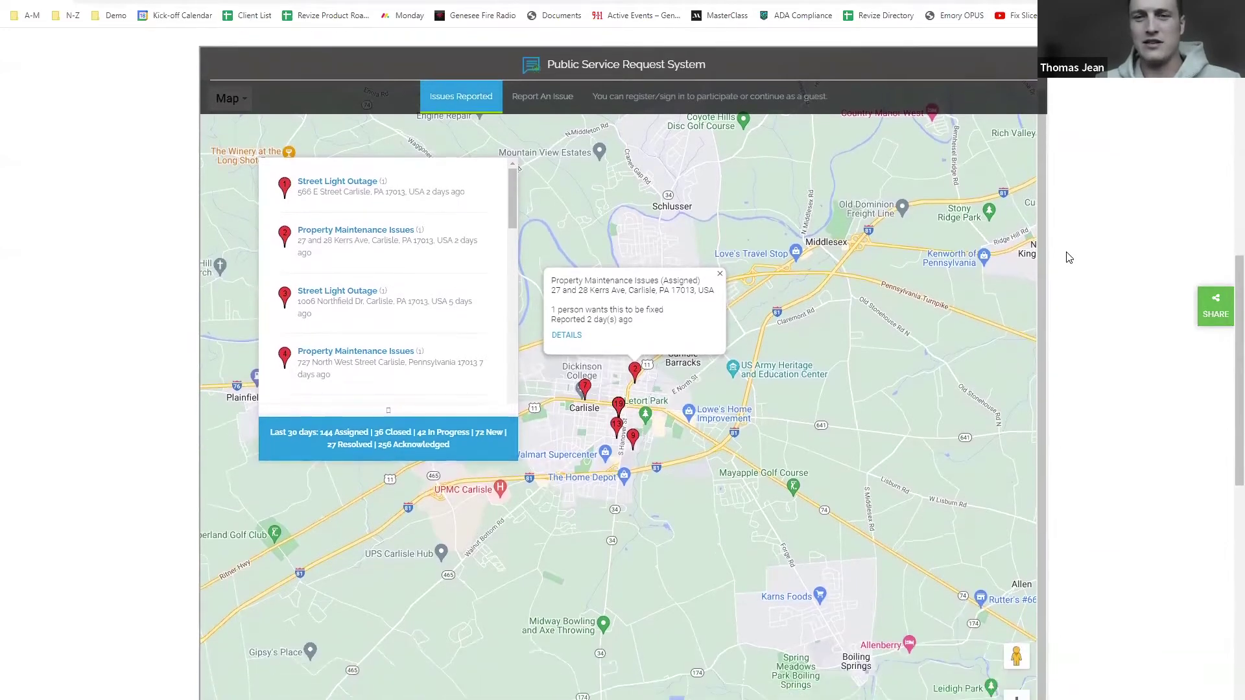
scroll(1068, 257, up, 3)
scroll(1068, 257, up, 8)
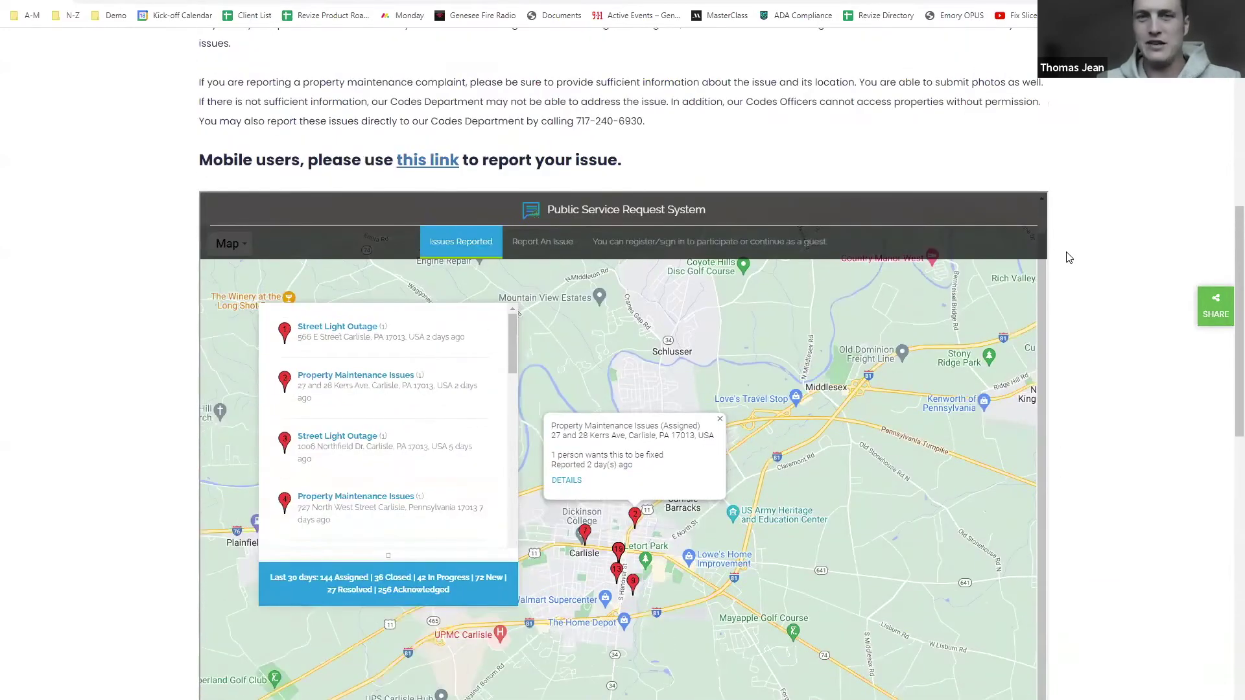
scroll(1064, 255, down, 5)
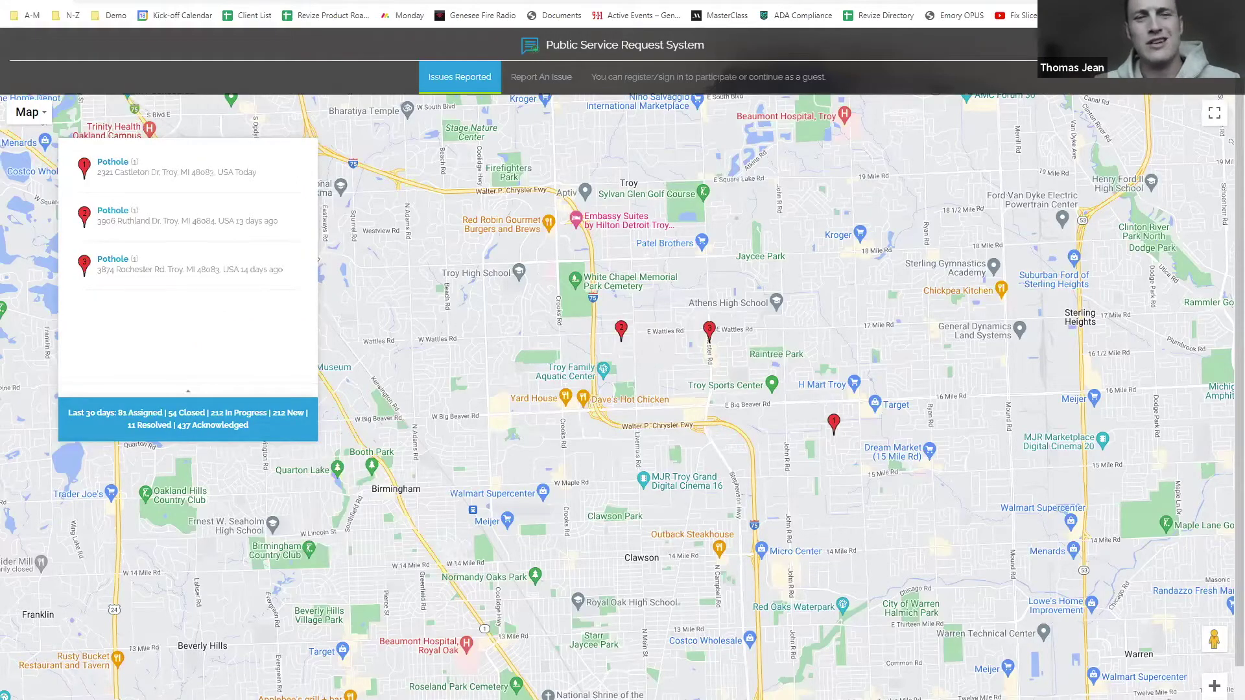
key(ctrl+Tab)
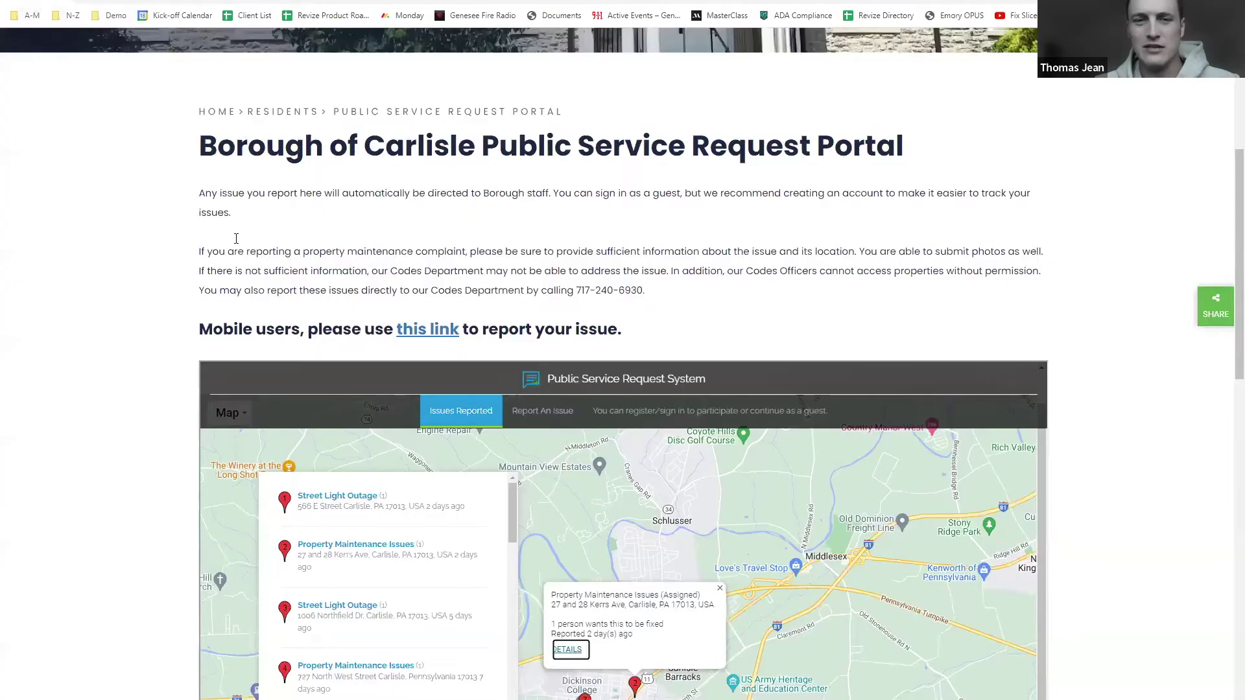
scroll(116, 326, down, 1)
scroll(116, 326, down, 3)
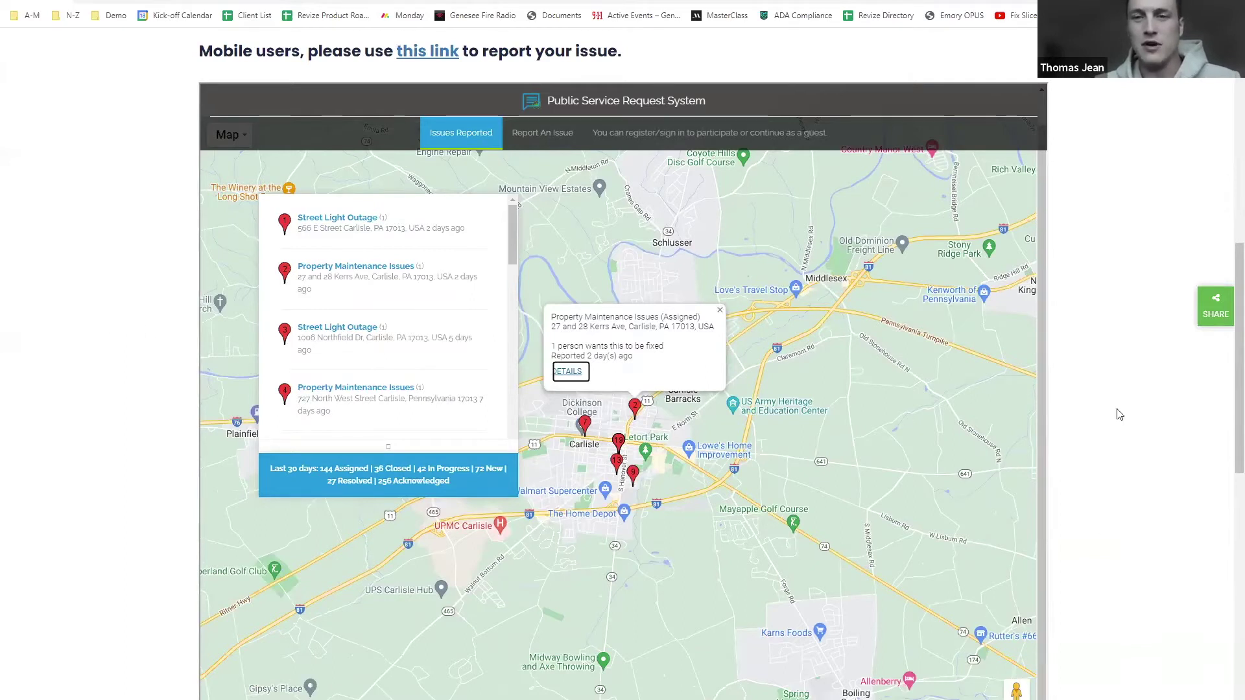
Step: Close the open issue summary on the Carlisle map and view the summaries of markers 8, 2 and 7
click(719, 311)
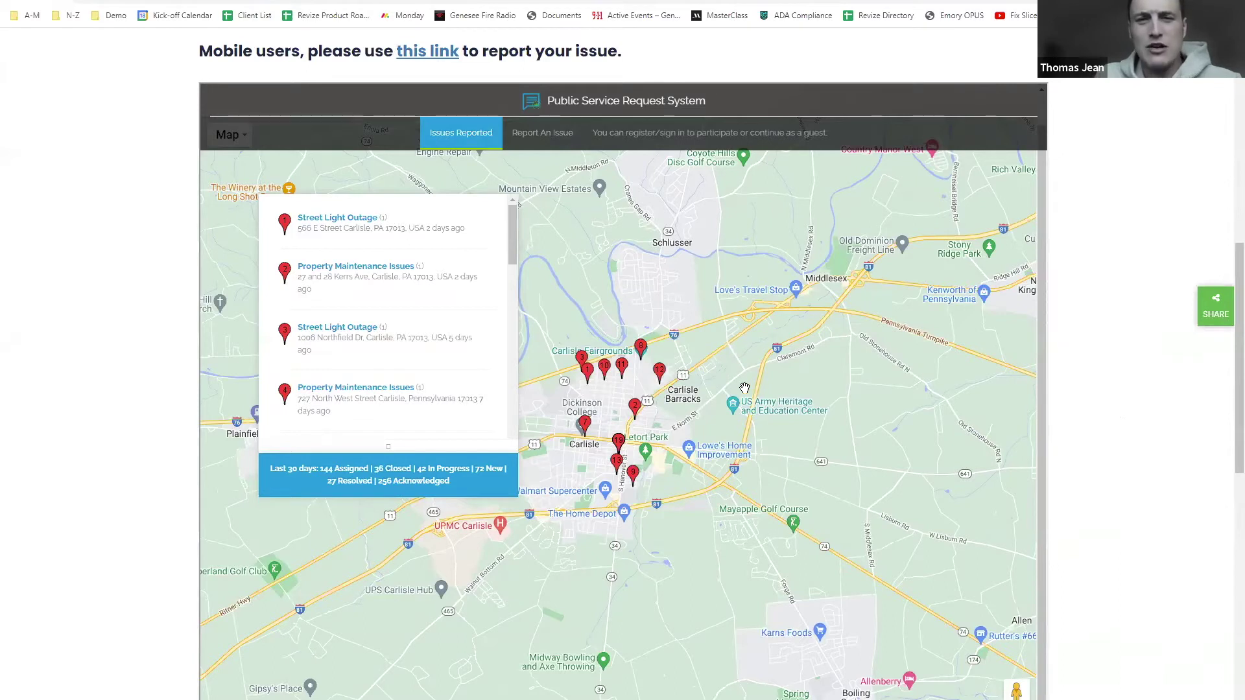
click(641, 350)
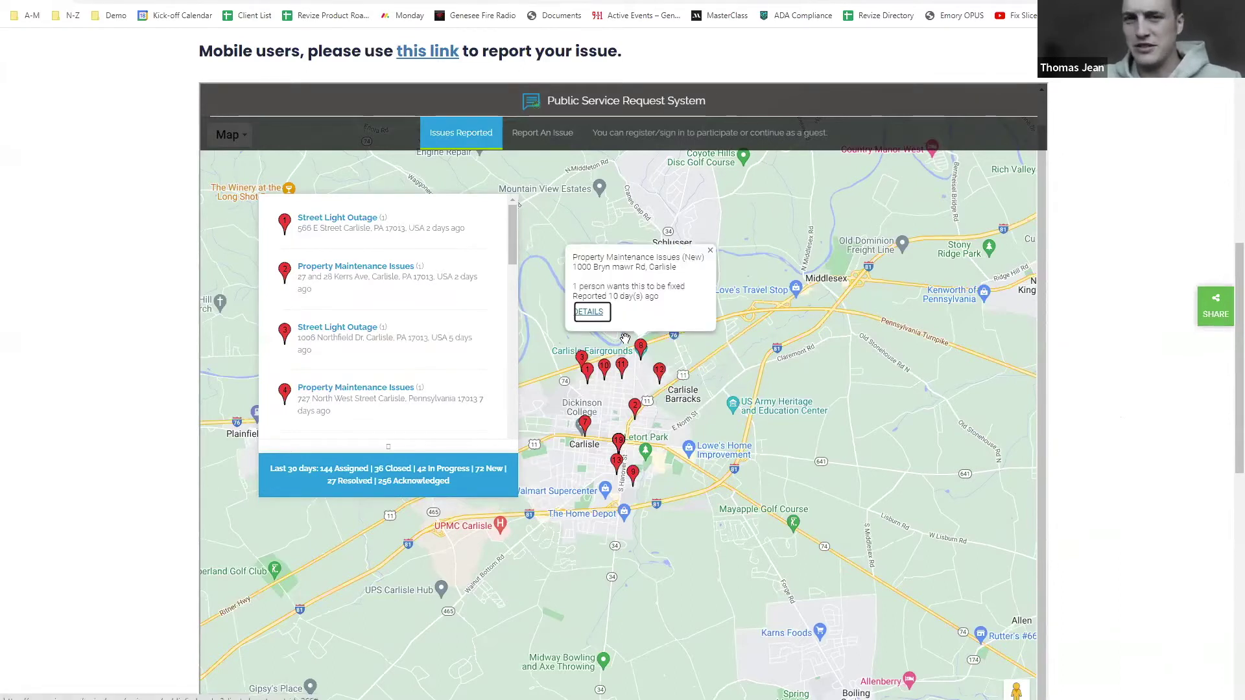
click(634, 408)
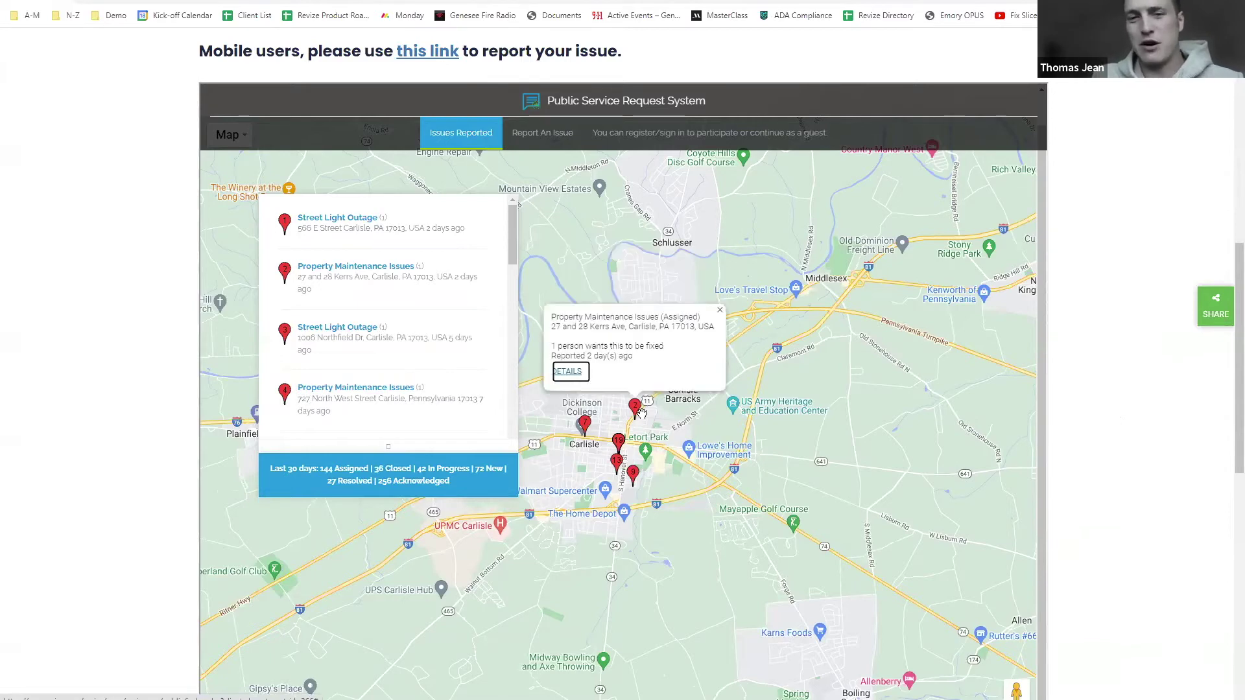
click(585, 428)
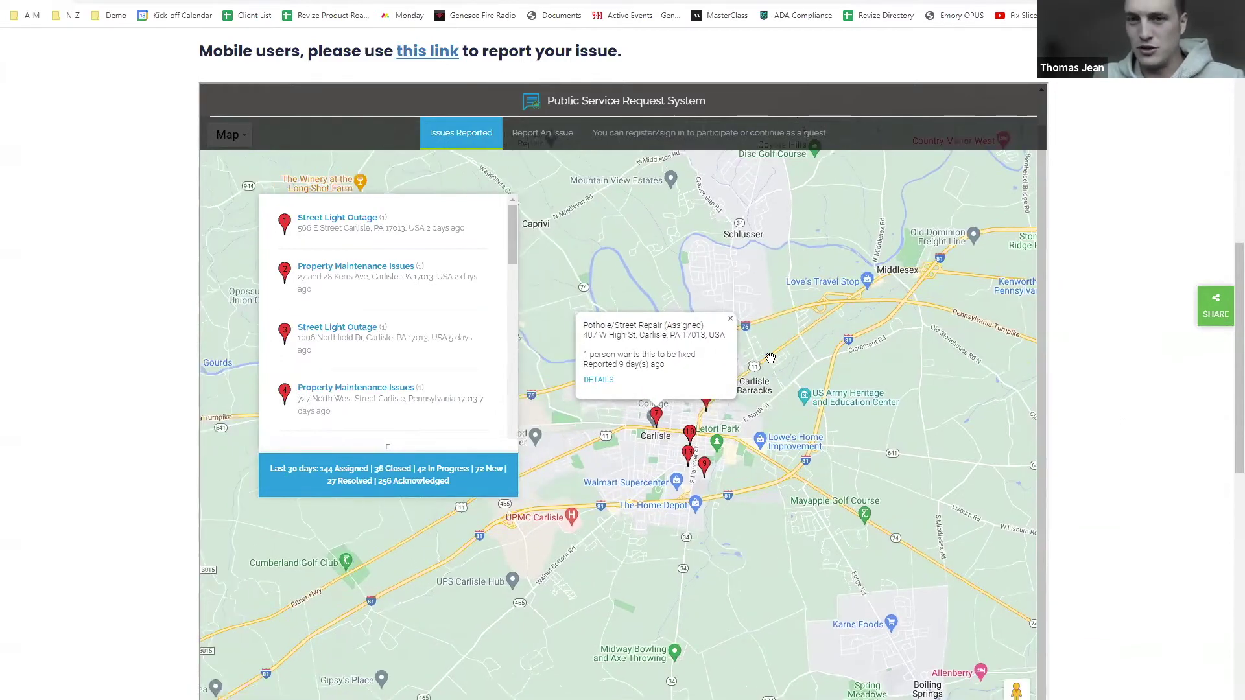
Step: Close the pothole summary and check further issue markers around central Carlisle, ending with marker 8 by Carlisle Fairgrounds
click(730, 321)
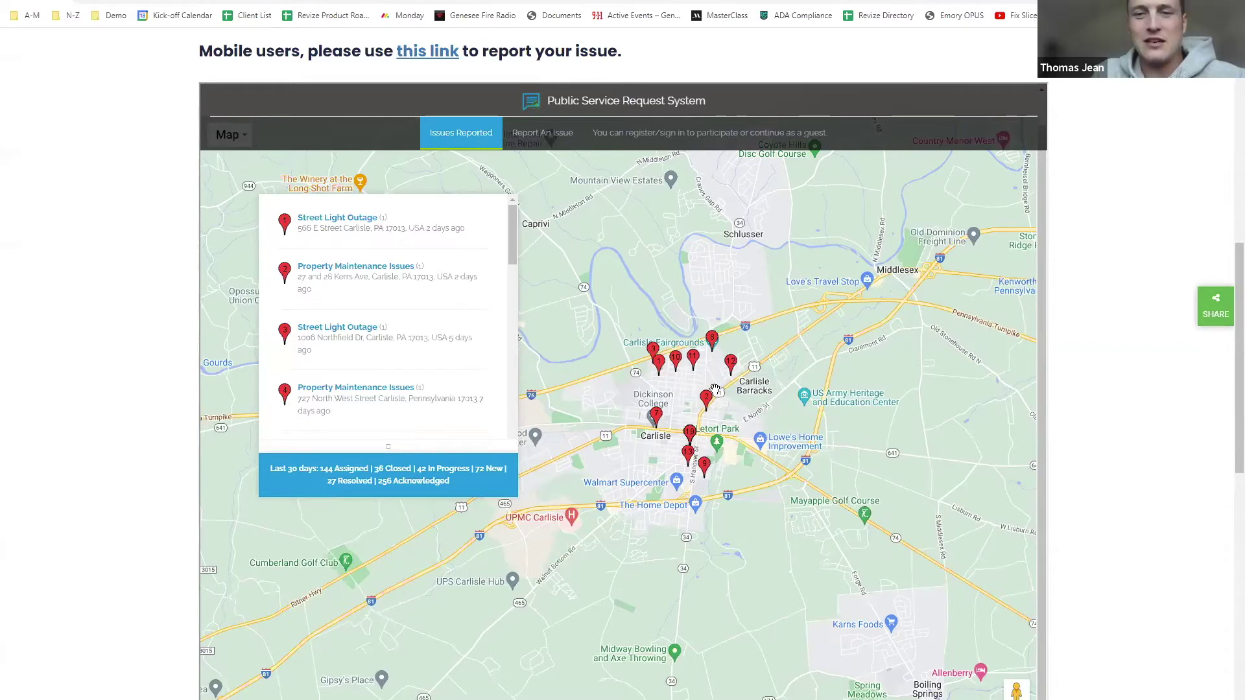
click(690, 434)
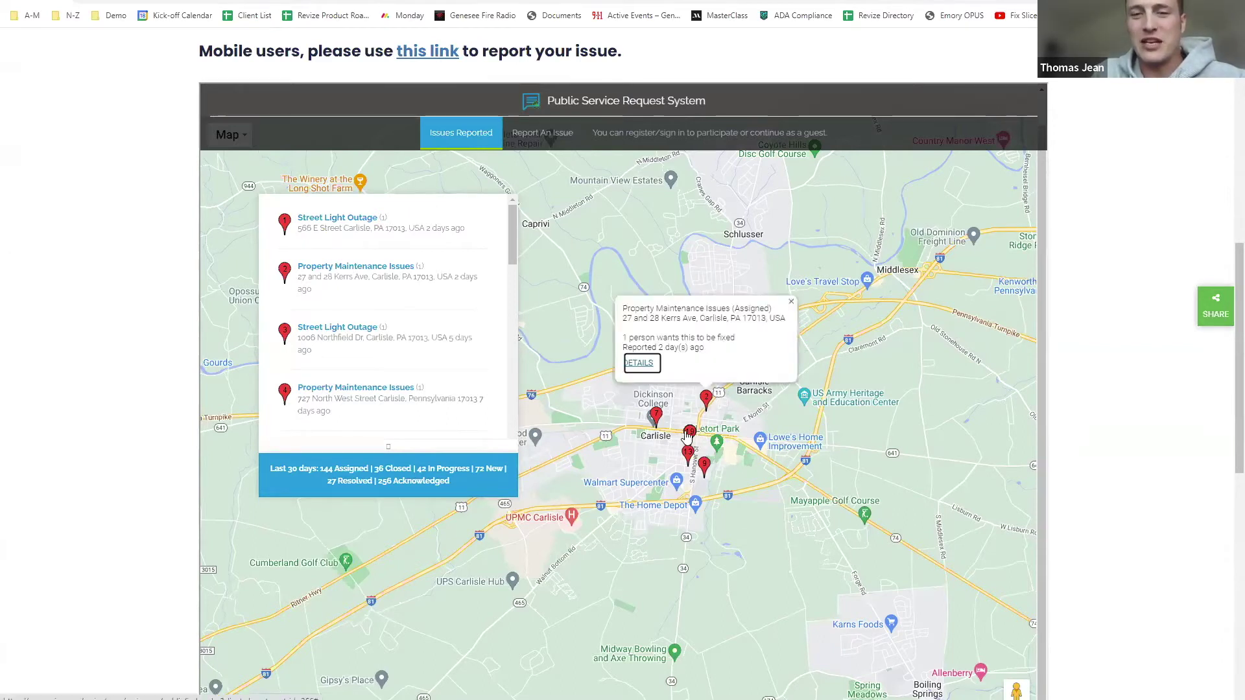
click(688, 455)
click(712, 340)
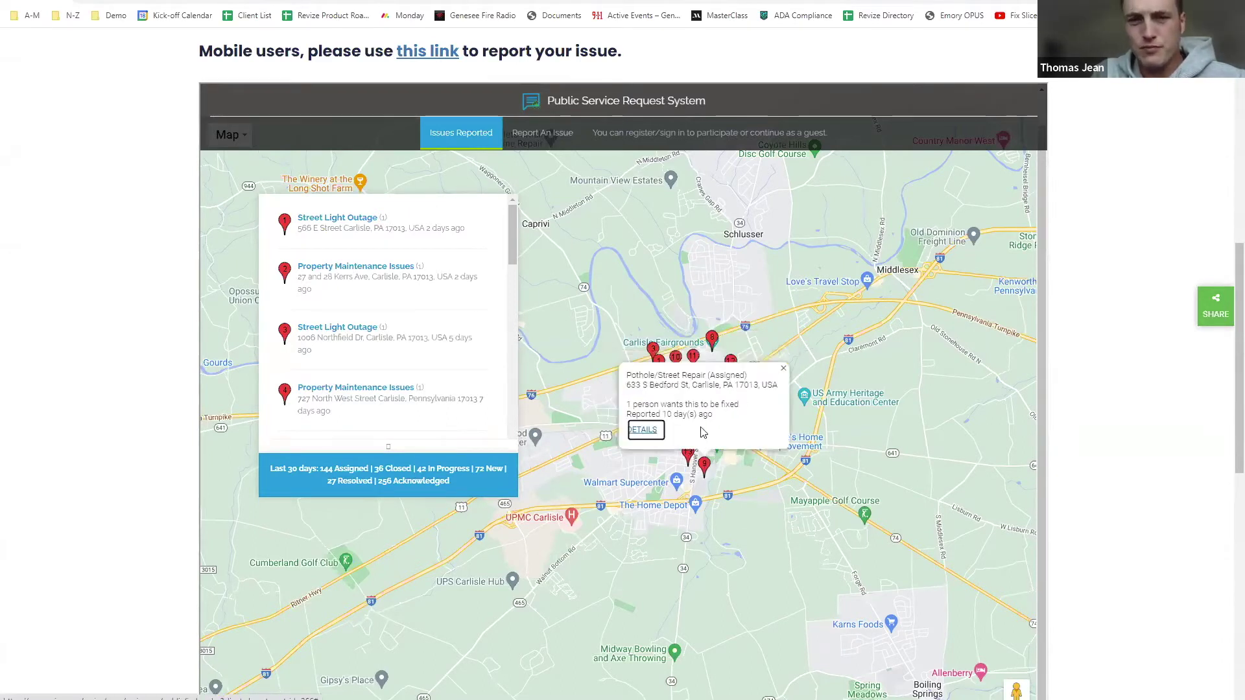
click(713, 342)
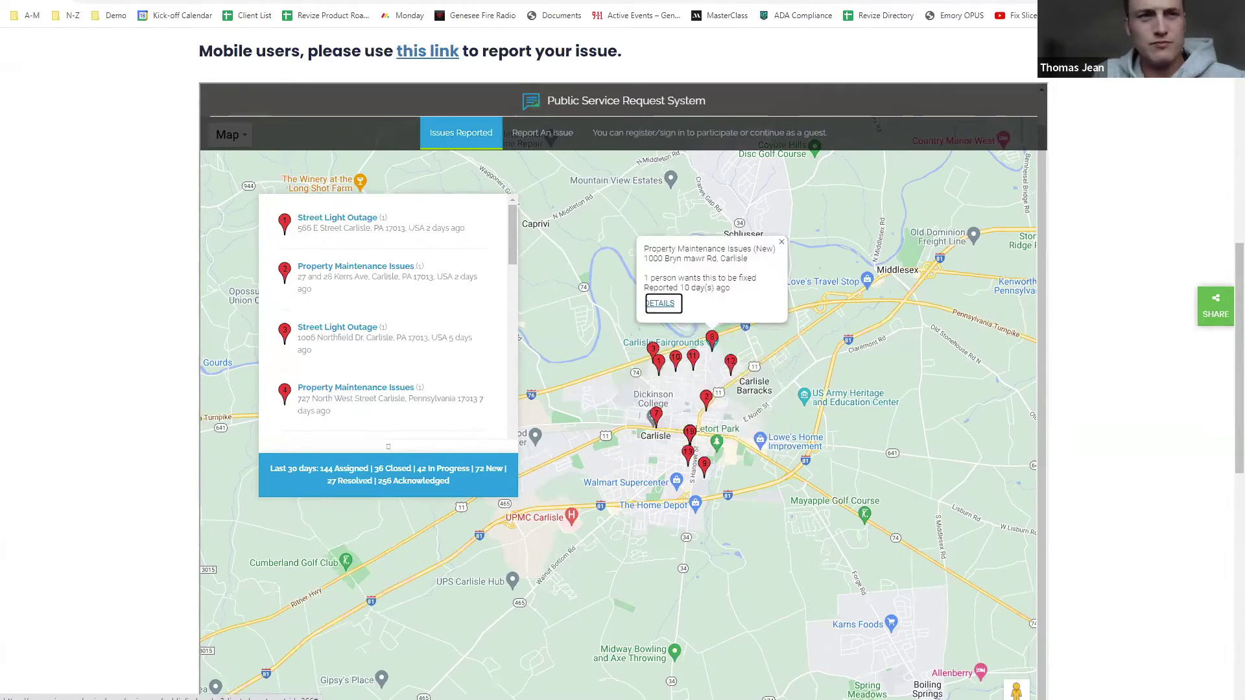
Step: Switch to the Troy service request map, start reporting an issue, and continue as a guest after comparing the account options
key(ctrl+Tab)
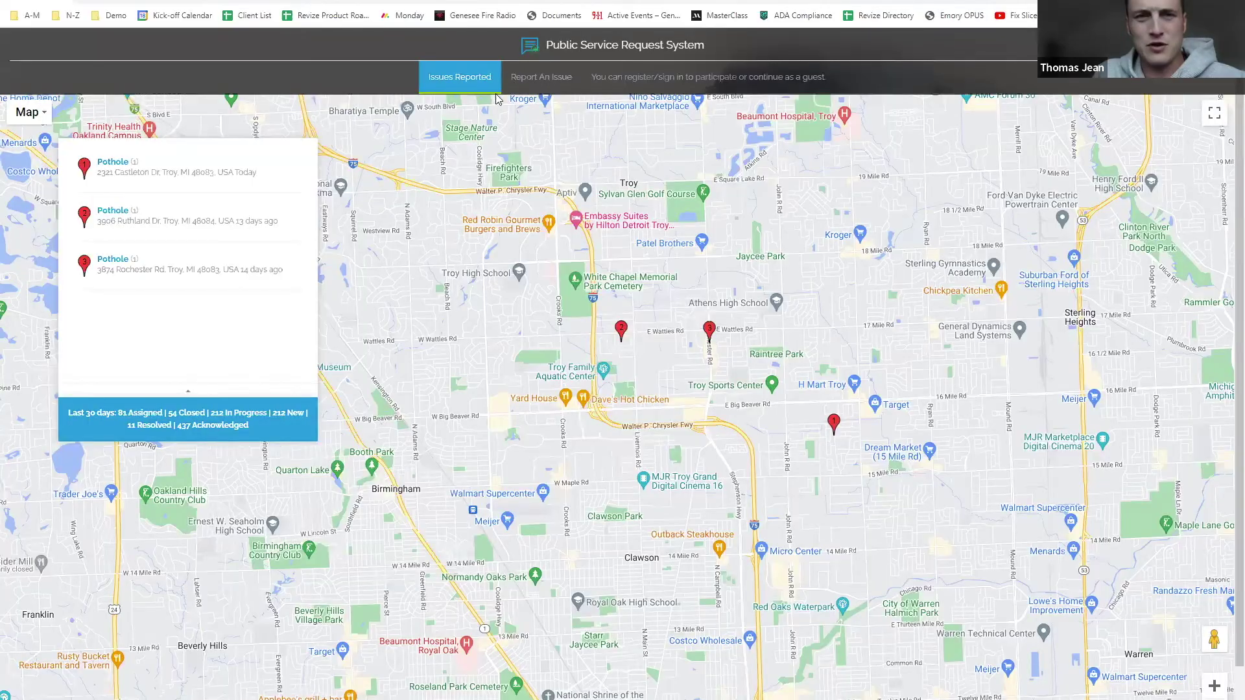
click(543, 78)
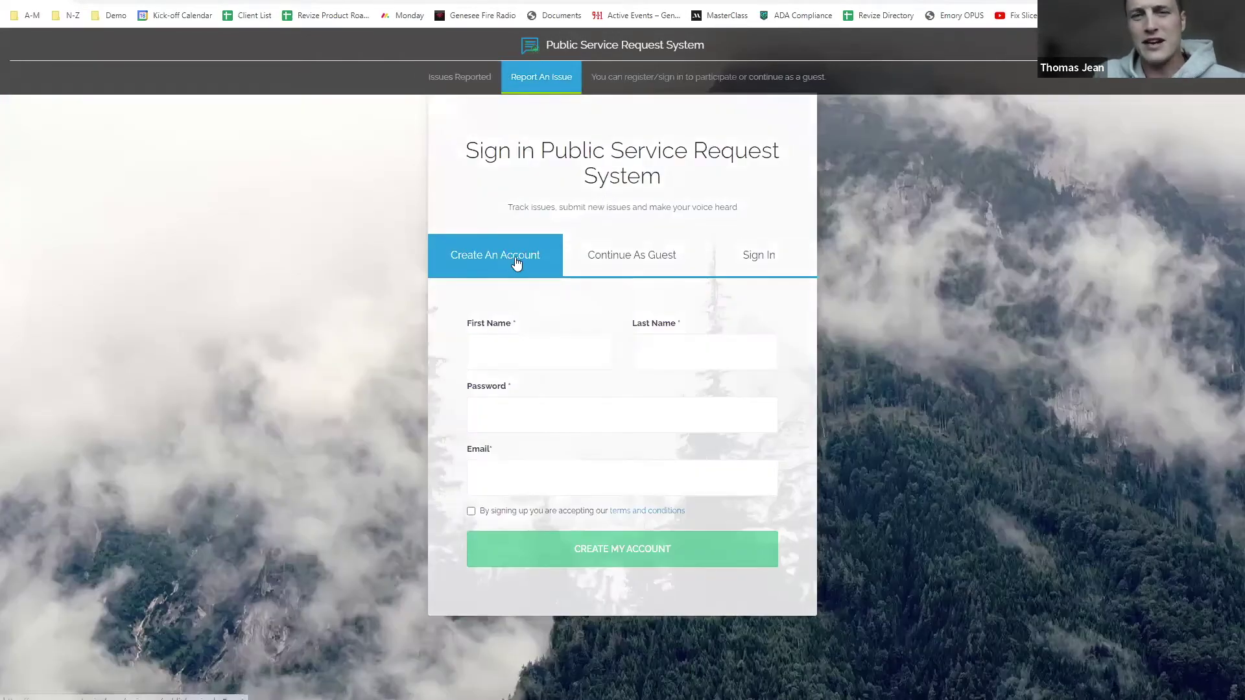
click(639, 255)
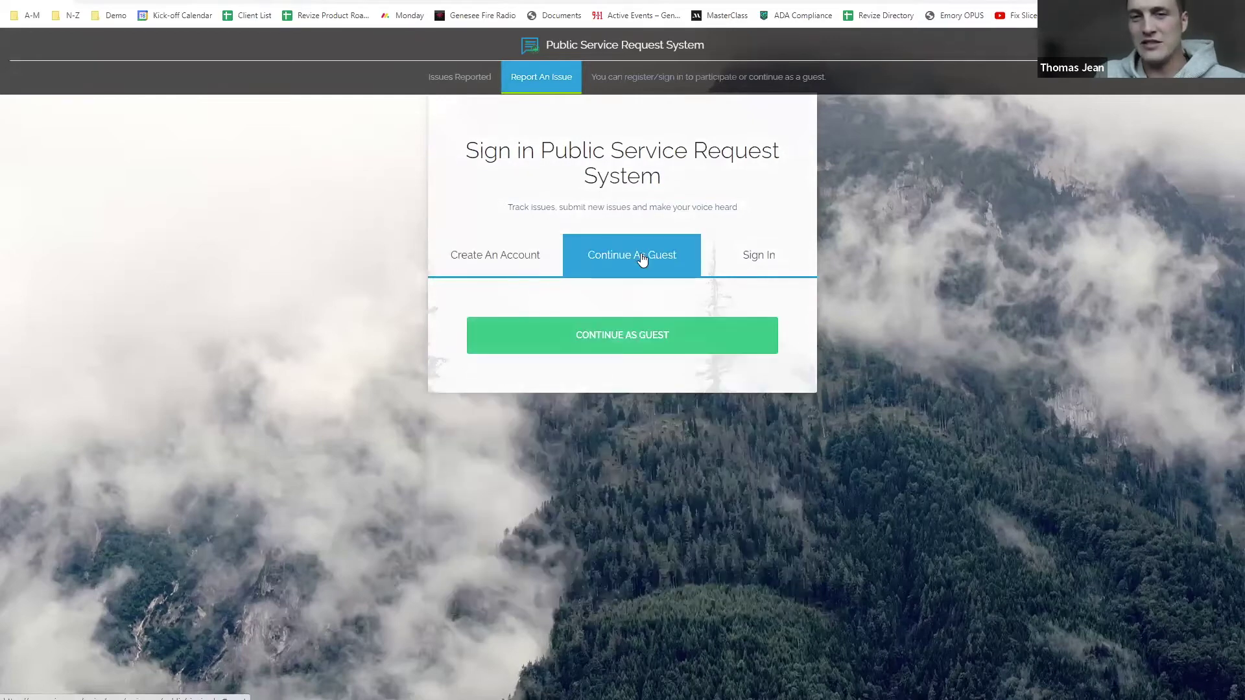
click(527, 267)
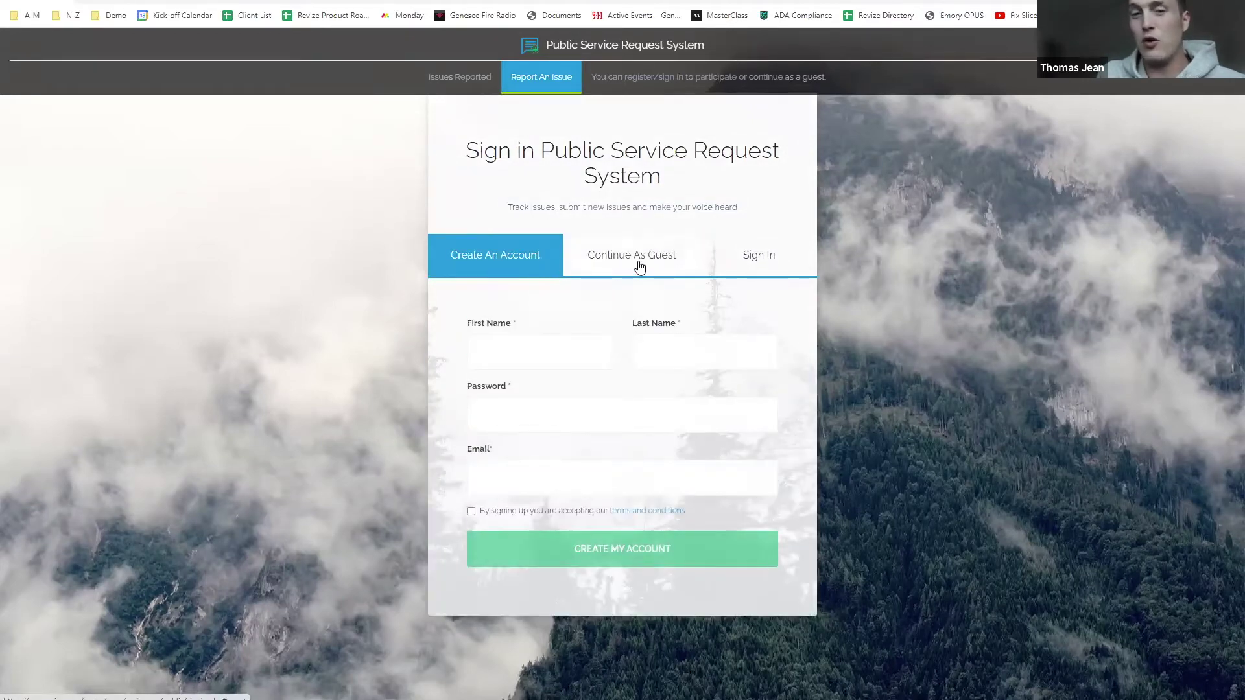
click(648, 269)
click(515, 268)
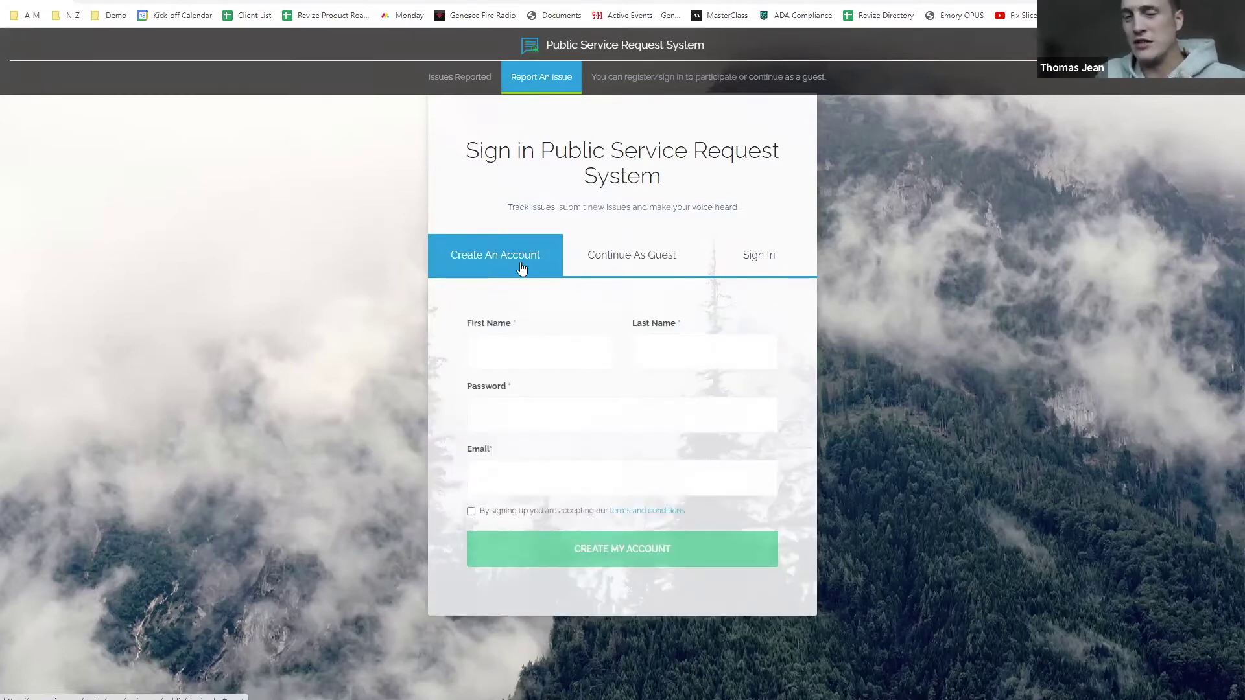
click(637, 262)
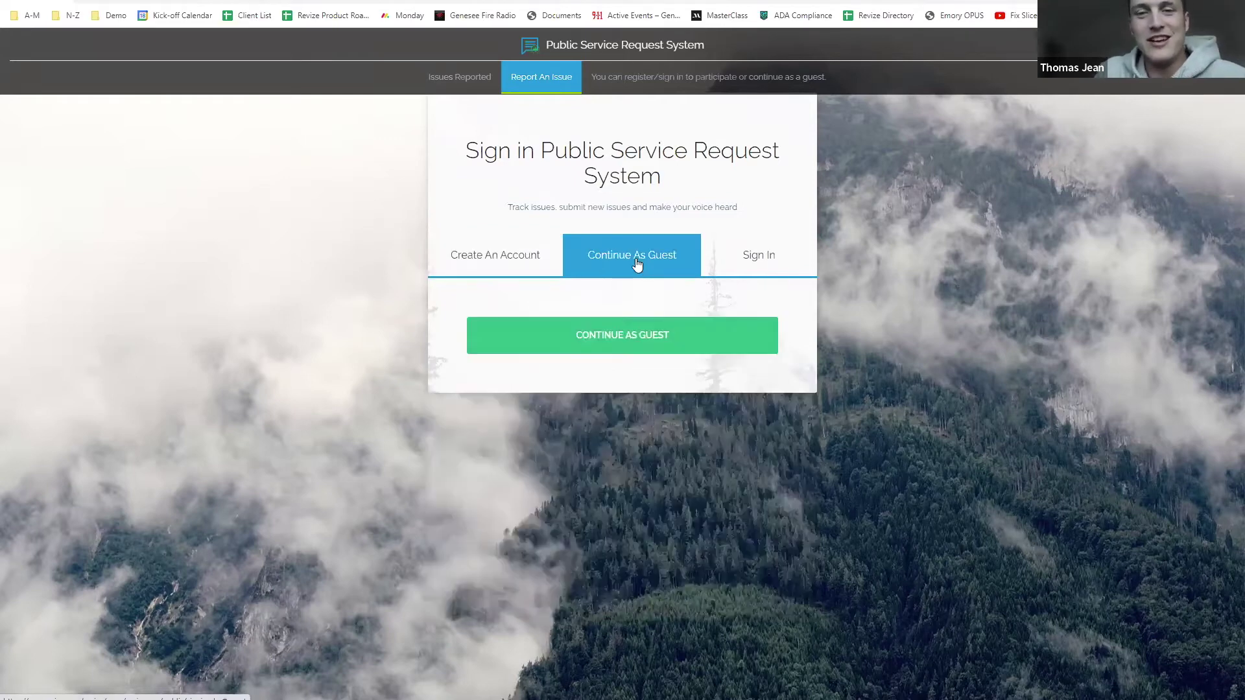
click(611, 343)
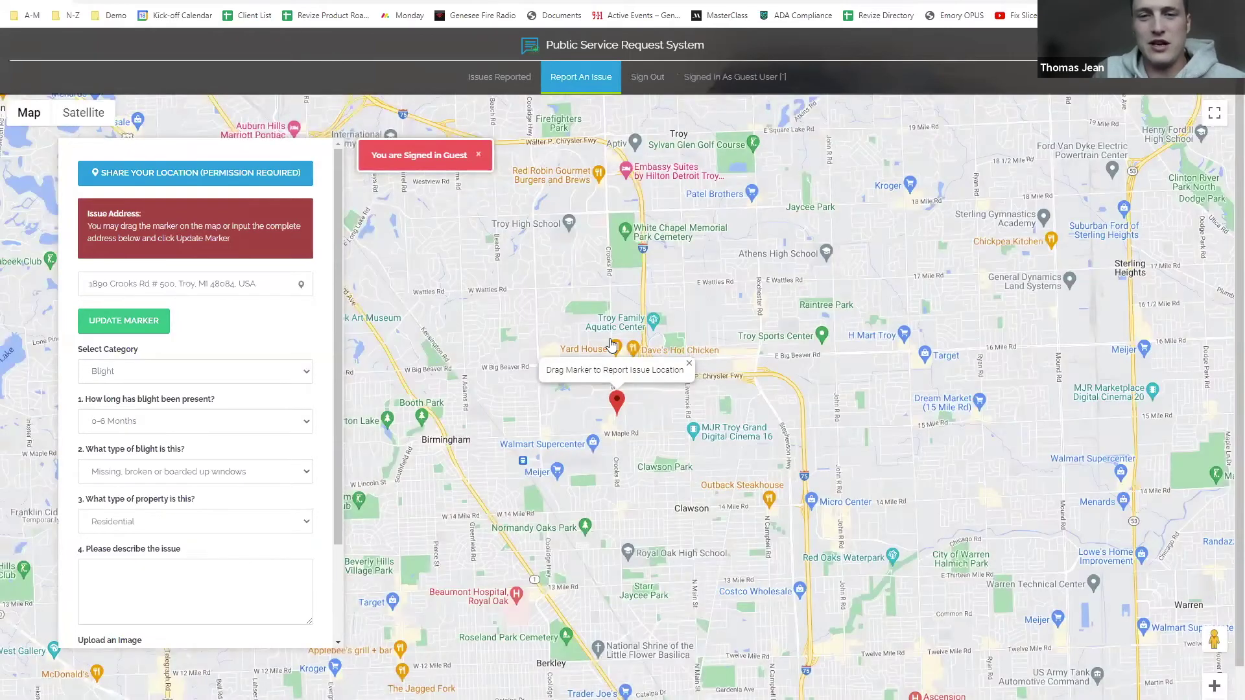
Step: Try relocating the issue marker to the area by Walmart Supercenter and back north of W Maple Rd, checking the address each time
mouse_move(616, 400)
mouse_down()
mouse_move(518, 367)
mouse_move(659, 367)
mouse_move(614, 367)
mouse_move(544, 443)
mouse_up()
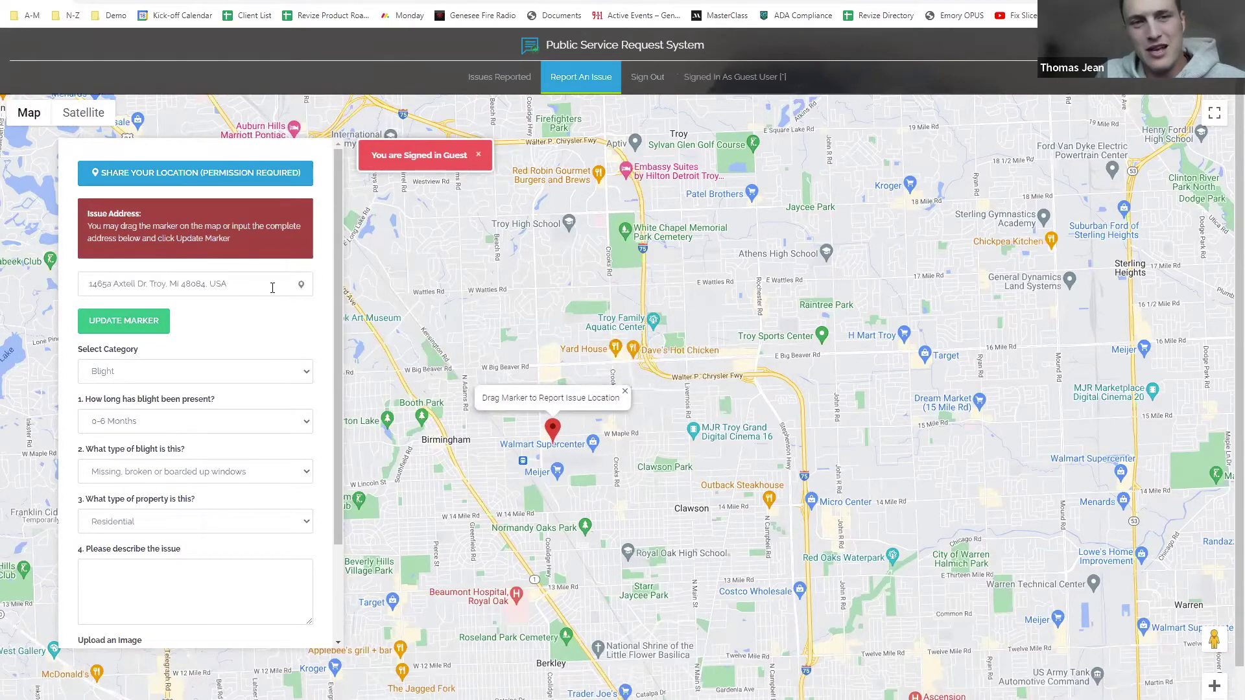
triple_click(84, 283)
mouse_move(552, 425)
mouse_down()
mouse_move(601, 426)
mouse_move(623, 396)
mouse_up()
triple_click(231, 284)
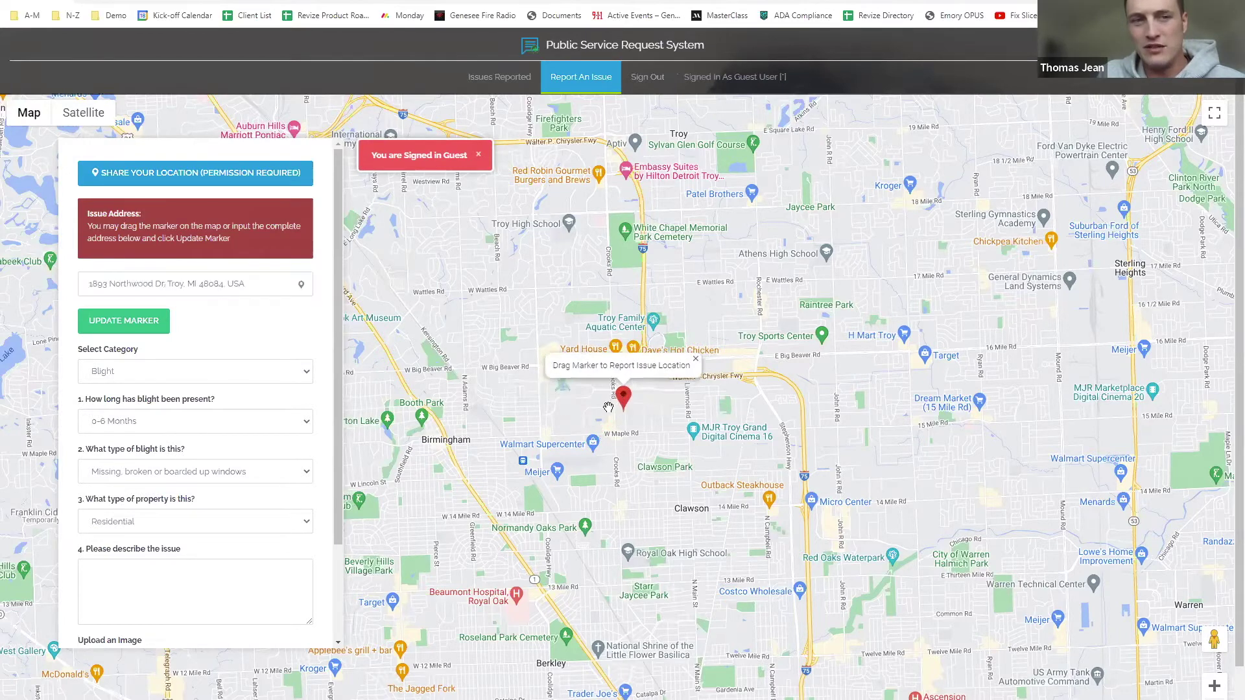
triple_click(273, 283)
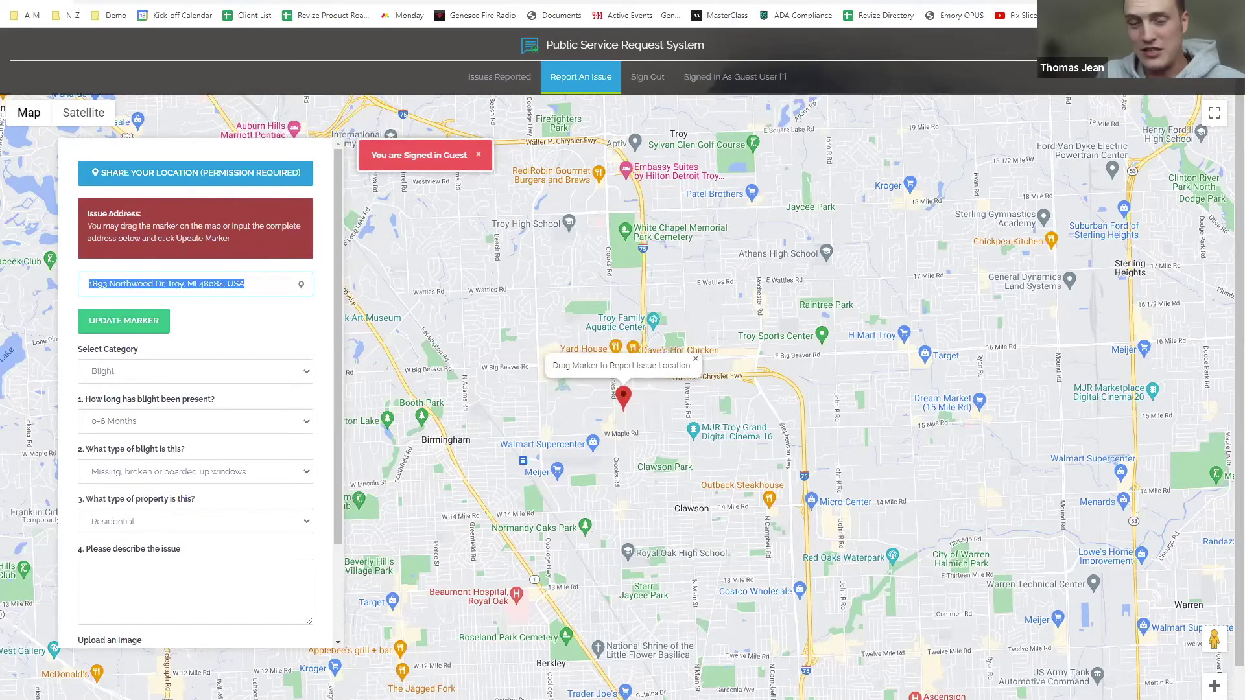
Step: Move the issue marker onto Crooks Rd, just south of W Big Beaver Rd
scroll(353, 247, up, 1)
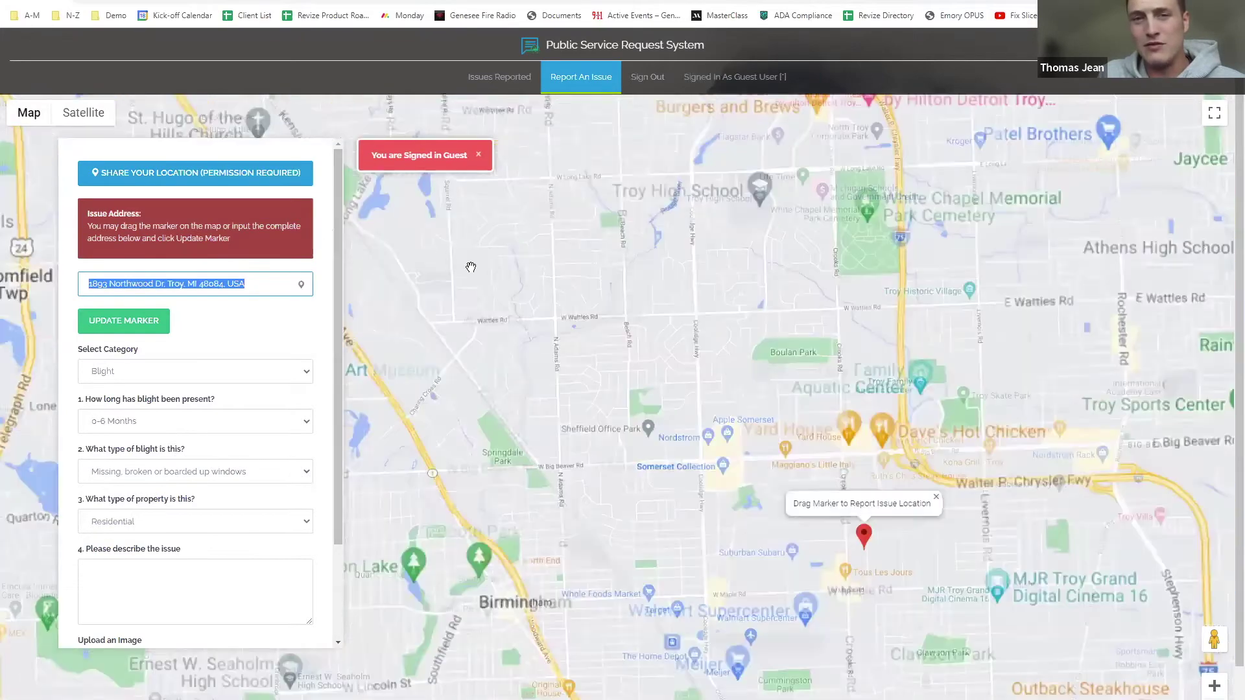
scroll(389, 229, down, 1)
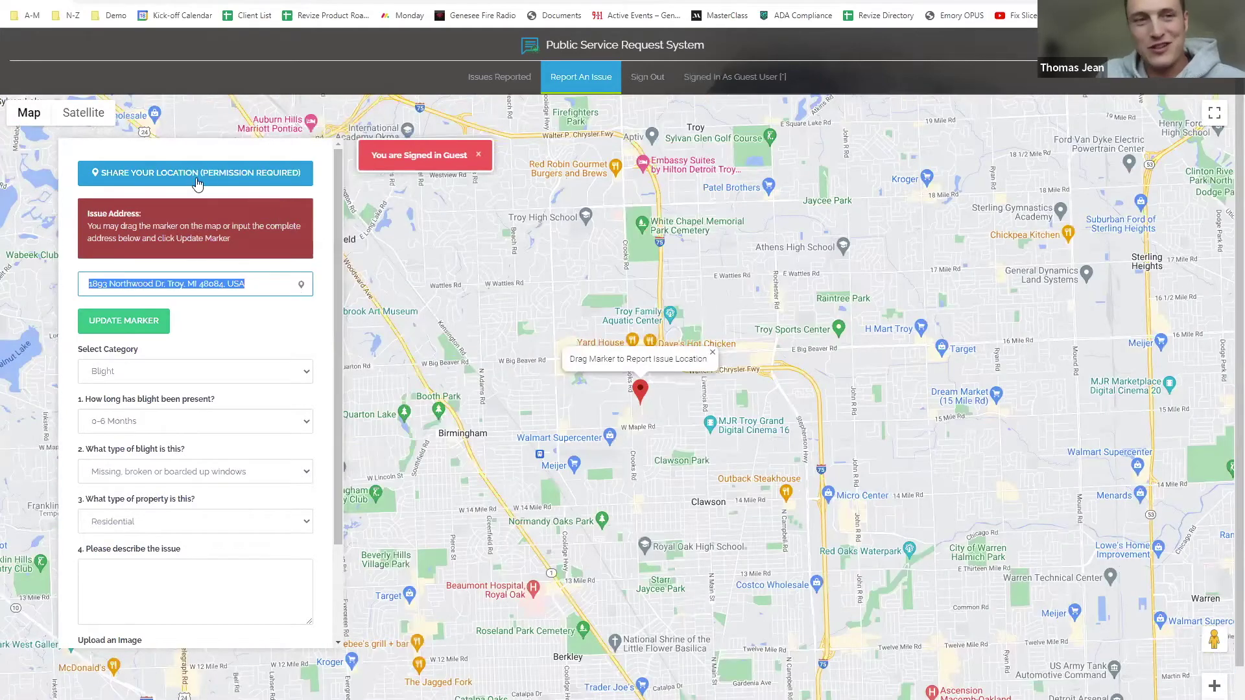
drag(363, 195, 387, 214)
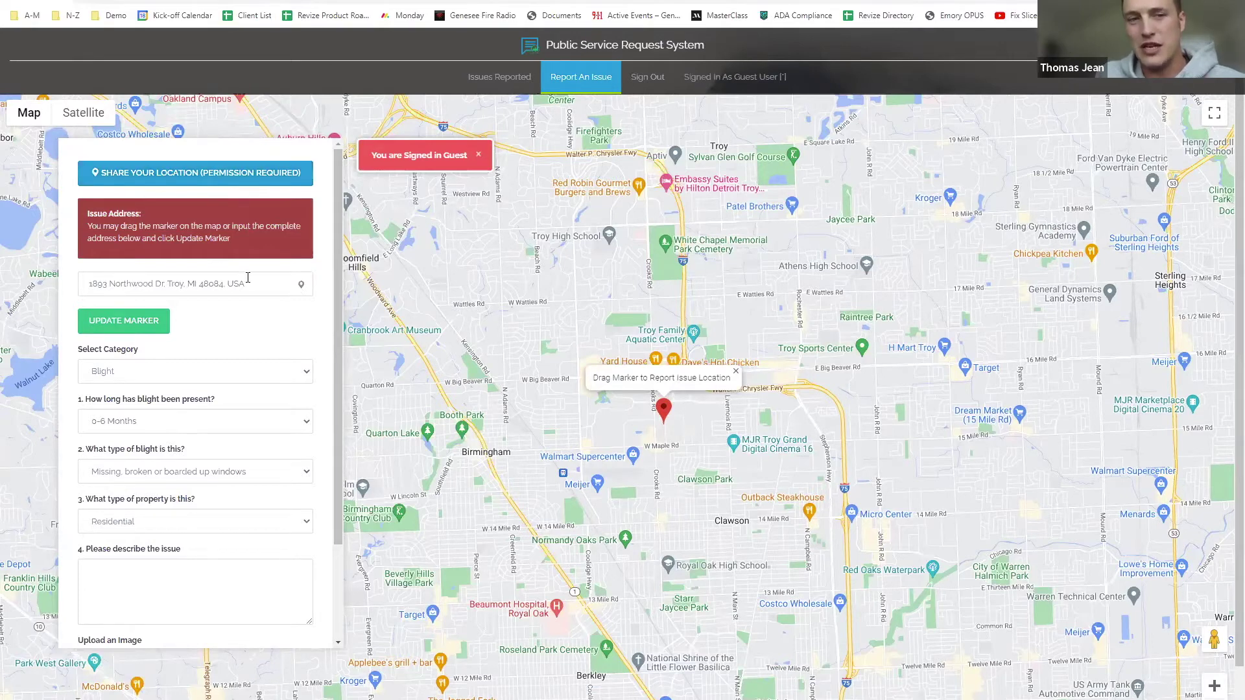
triple_click(201, 283)
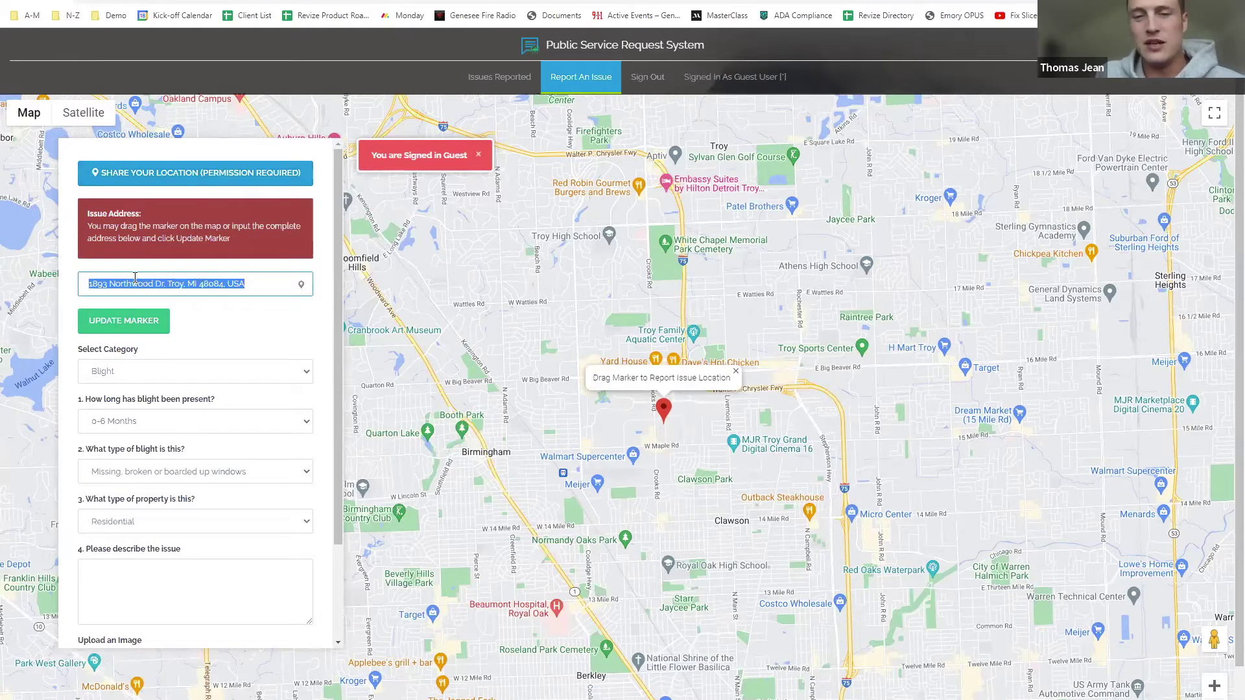
click(260, 322)
drag(664, 410, 650, 374)
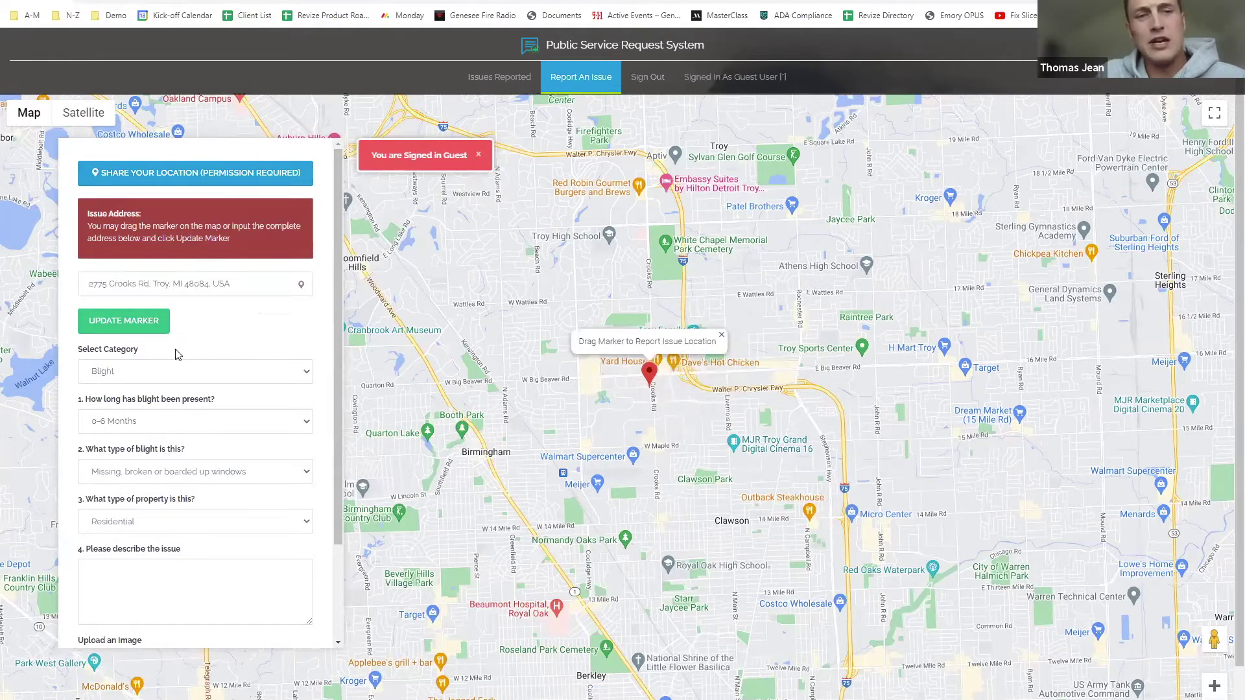
Step: Try the Pothole, Damaged Sidewalks and Schedule Inspection categories to compare the questions each one asks
click(210, 375)
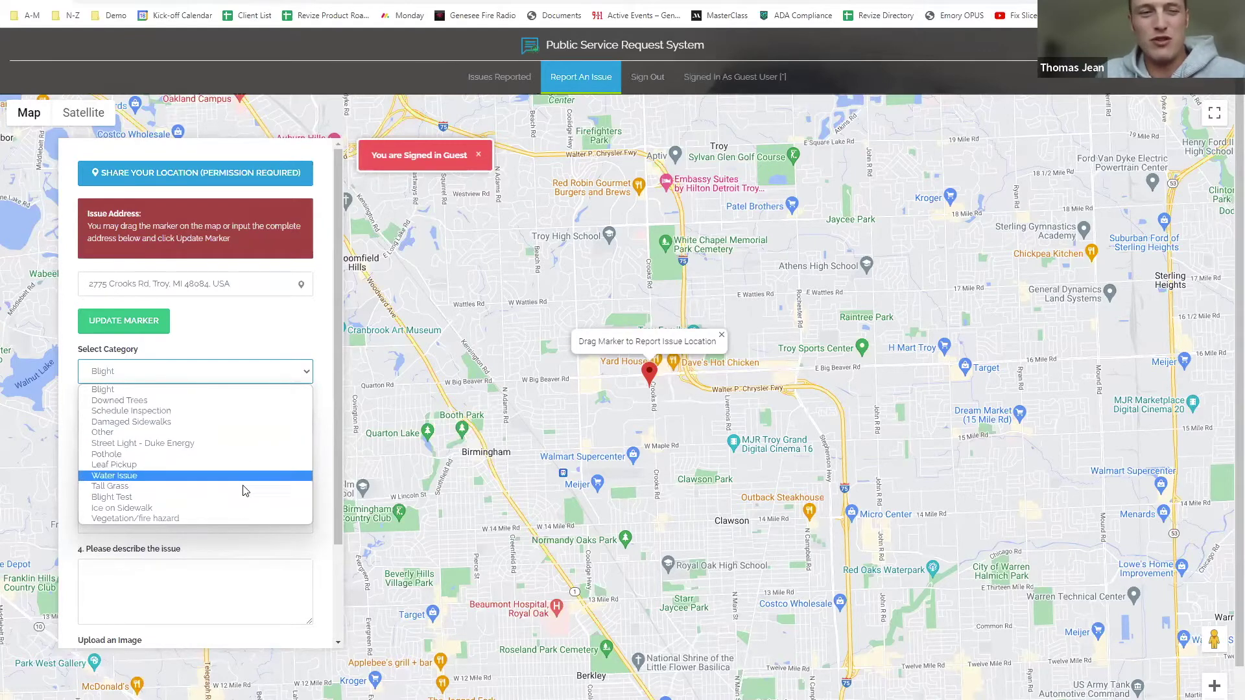
click(223, 452)
click(253, 429)
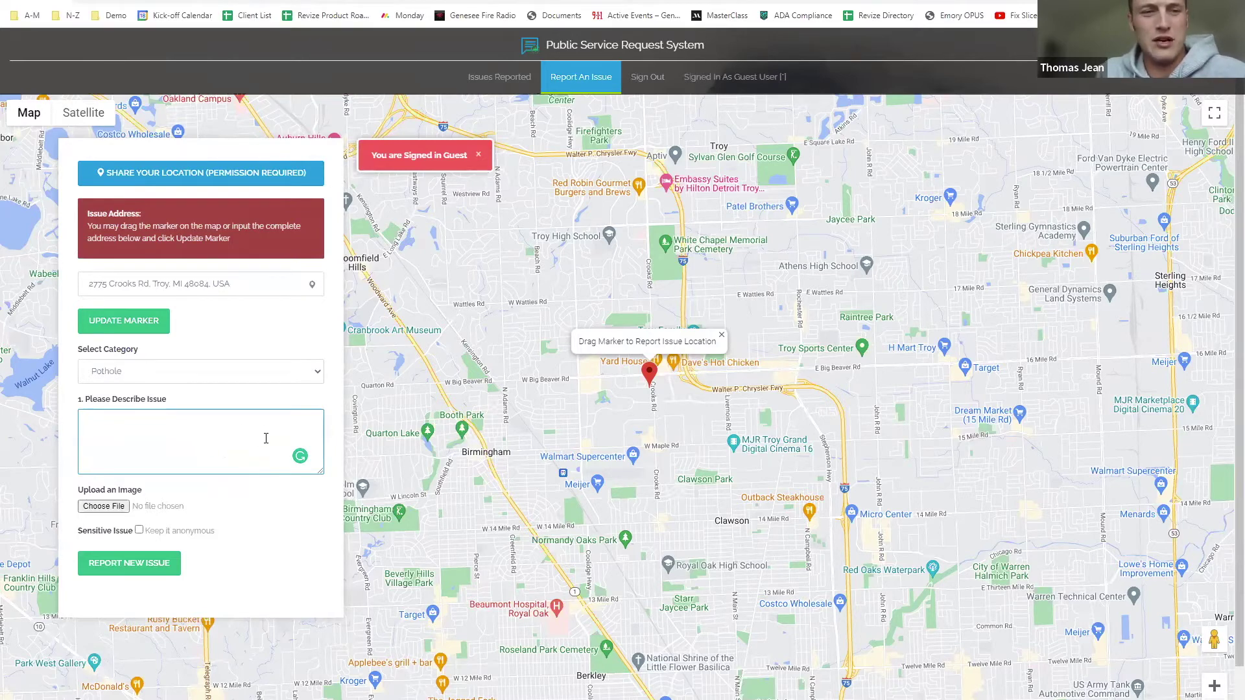
click(173, 375)
click(280, 423)
click(232, 379)
click(233, 411)
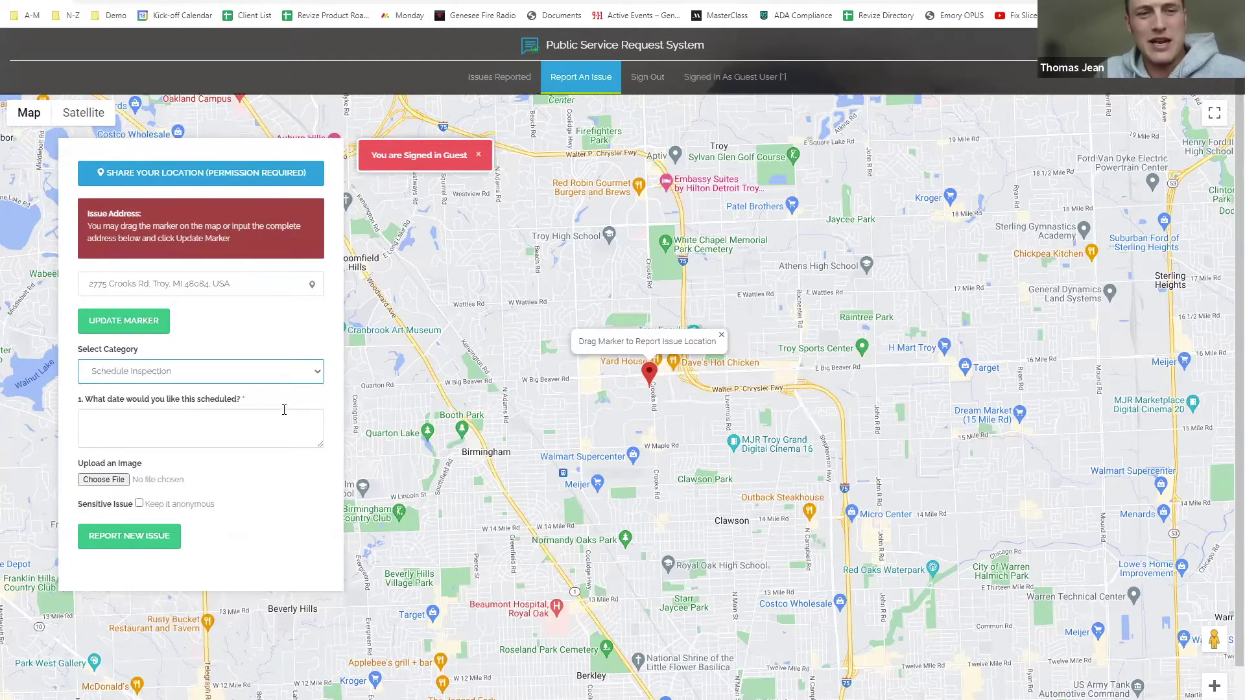
Step: Set the issue category to Pothole and describe it as "I ran over this pothole. It broke my rim on my bicycle."
click(243, 380)
click(224, 454)
click(236, 376)
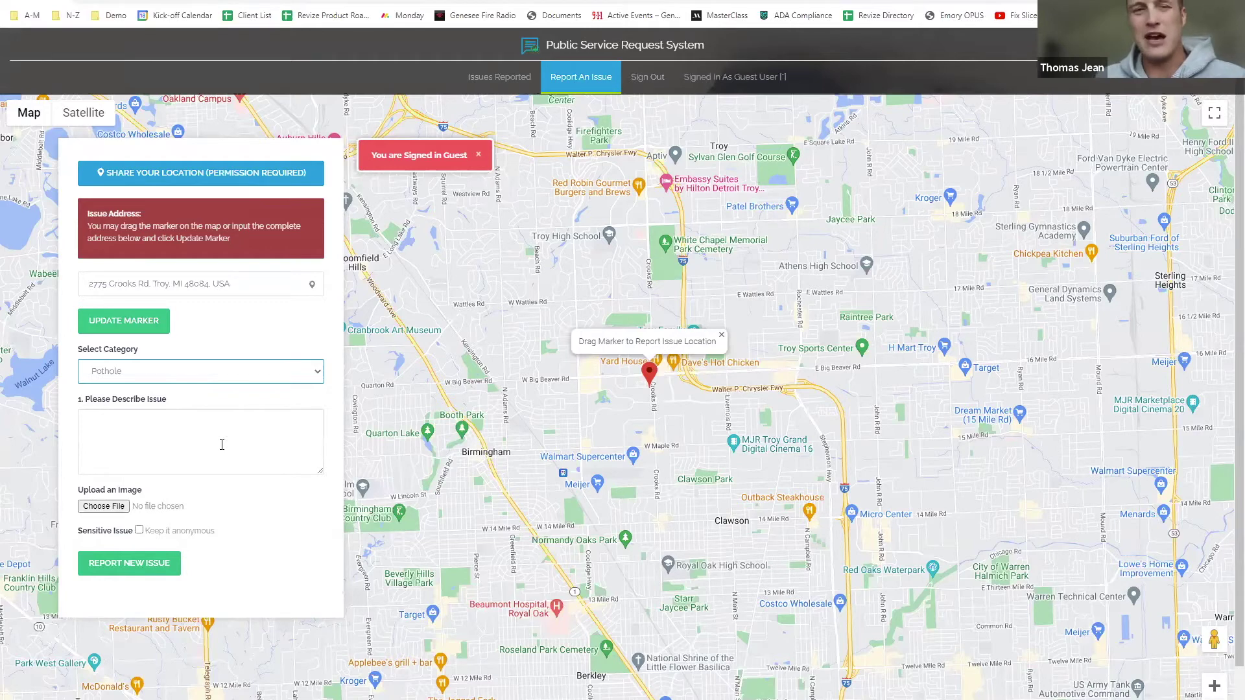
click(240, 442)
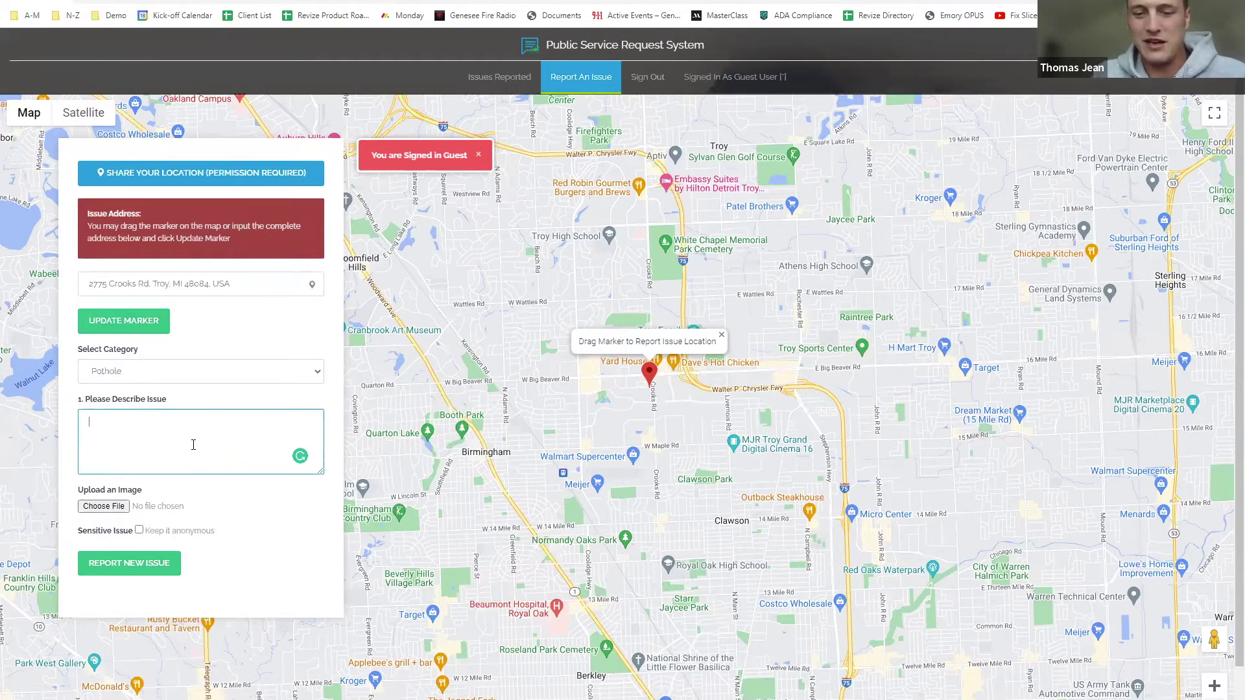
text(I ran over this pothole. It broke my rim on)
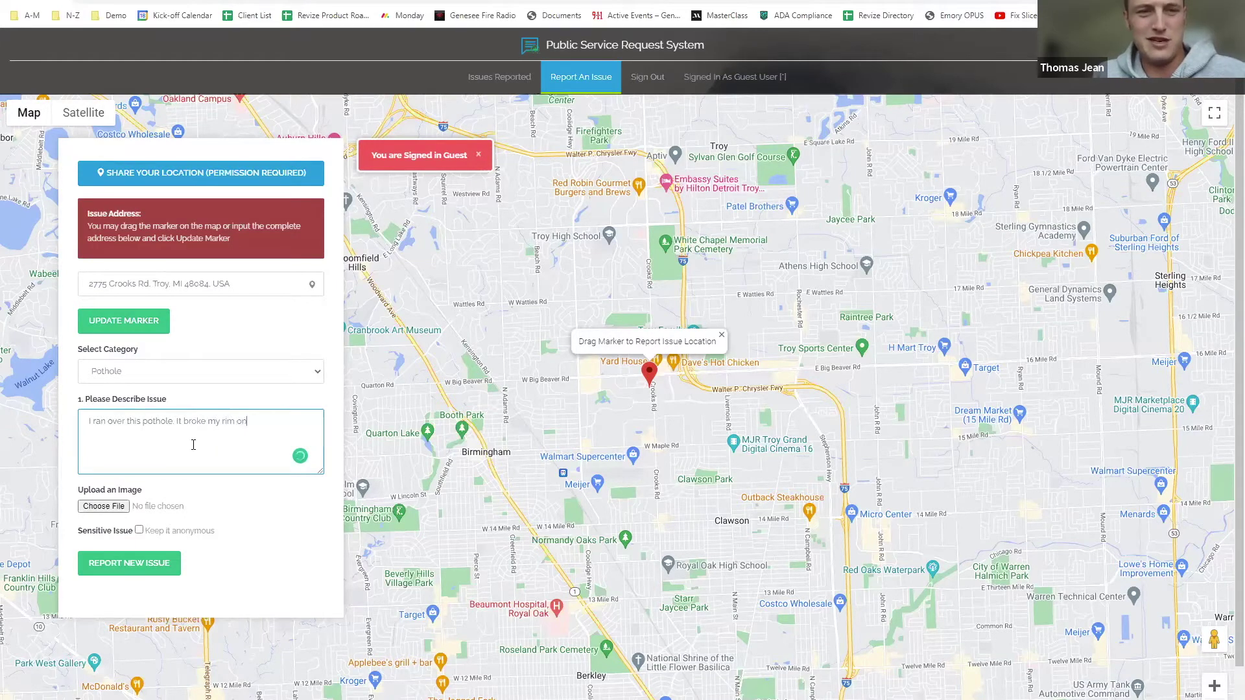
text( my bicycle )
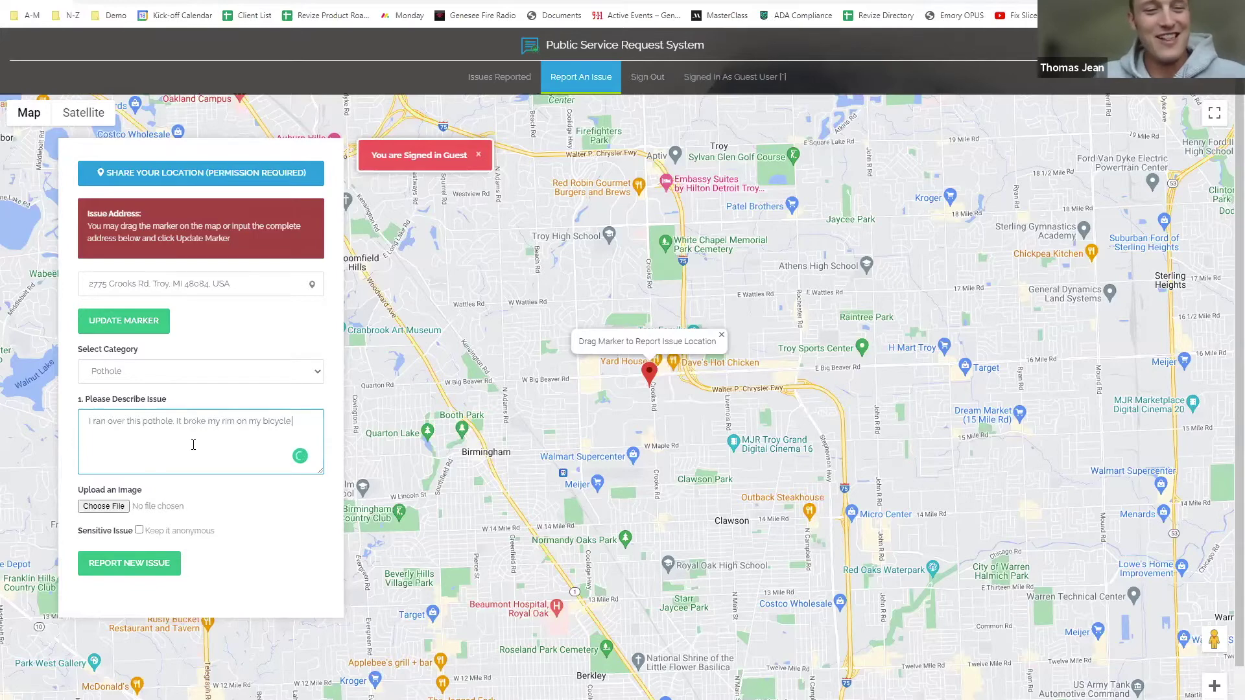
text(.)
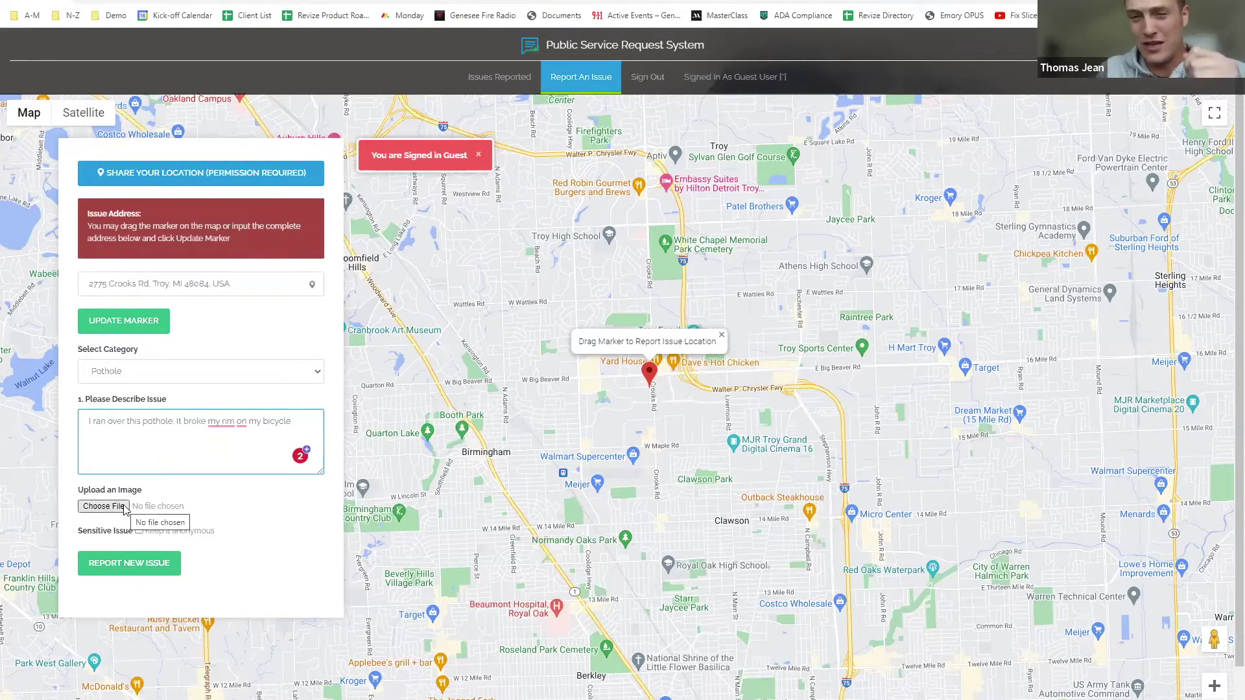
Step: Attach the image Pothole photo.jpg from the Desktop folder to the report
click(125, 510)
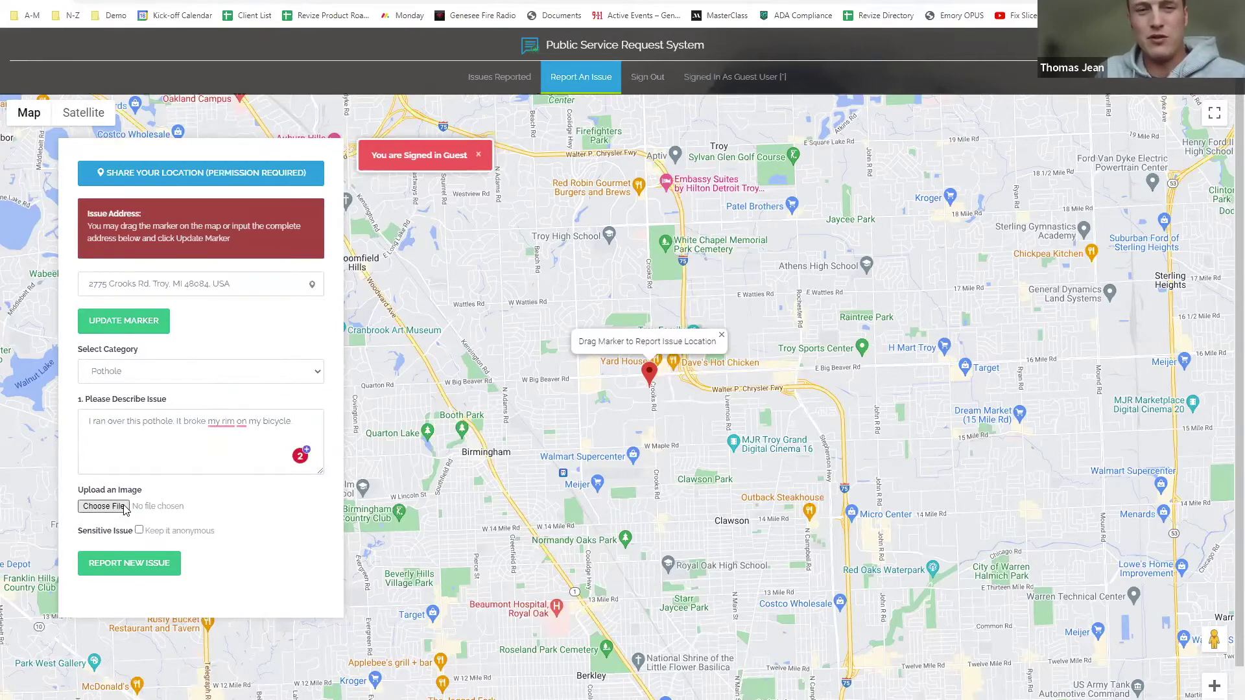
scroll(220, 389, up, 1)
click(194, 331)
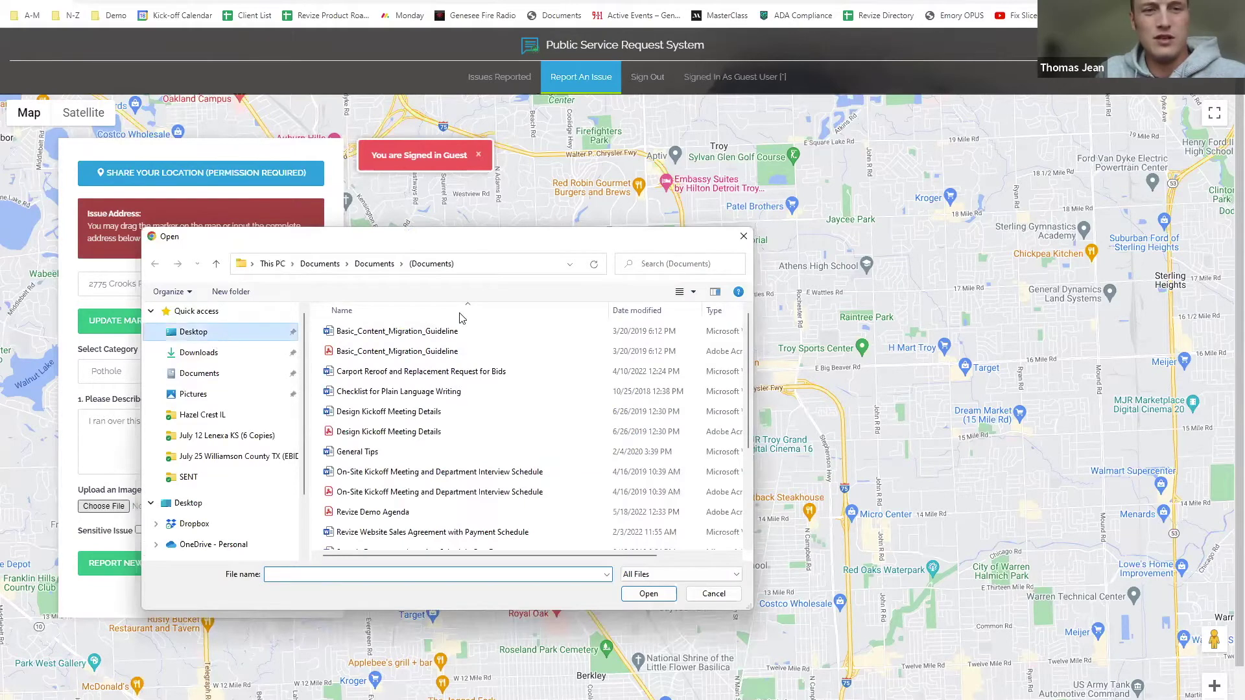
double_click(641, 350)
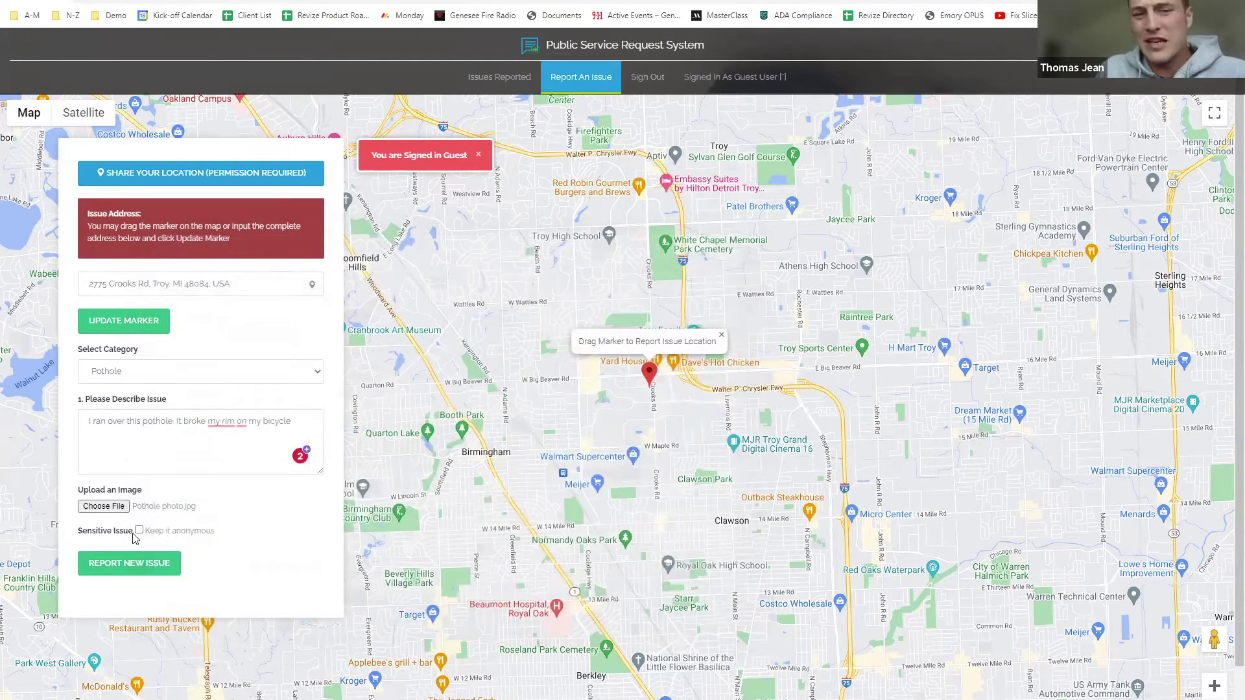
Step: Try the Keep it anonymous option on and off for the sensitive issue, and submit the pothole report
click(139, 530)
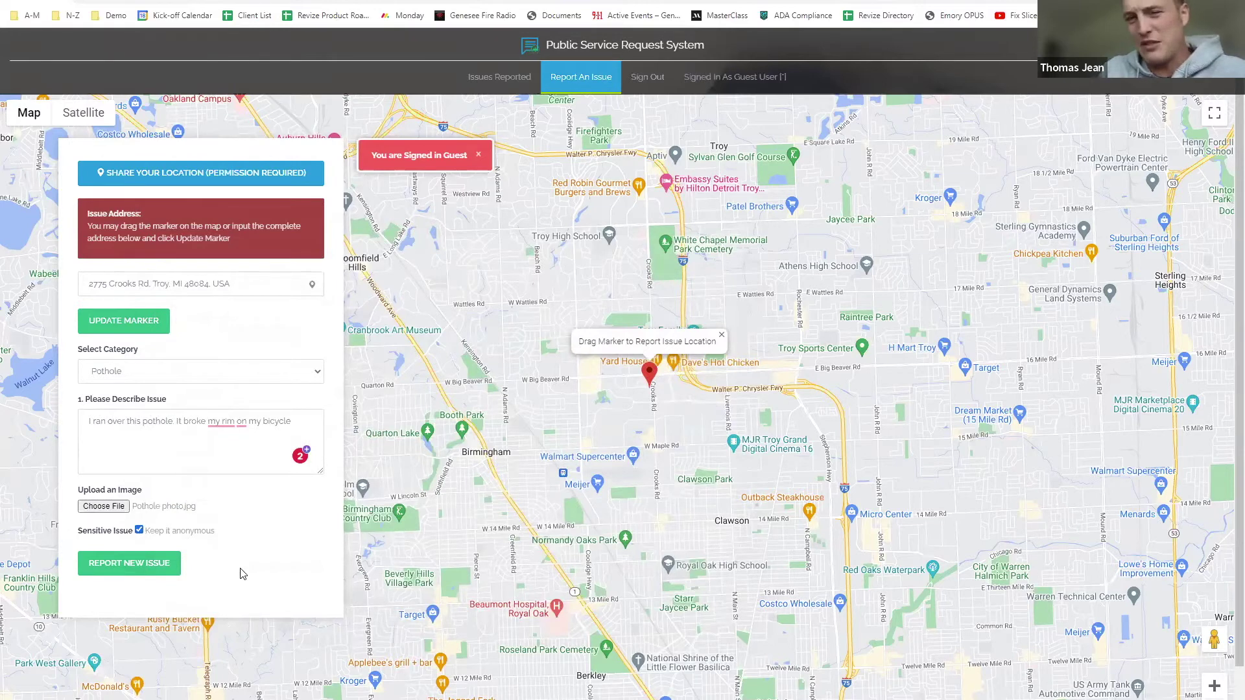
click(140, 531)
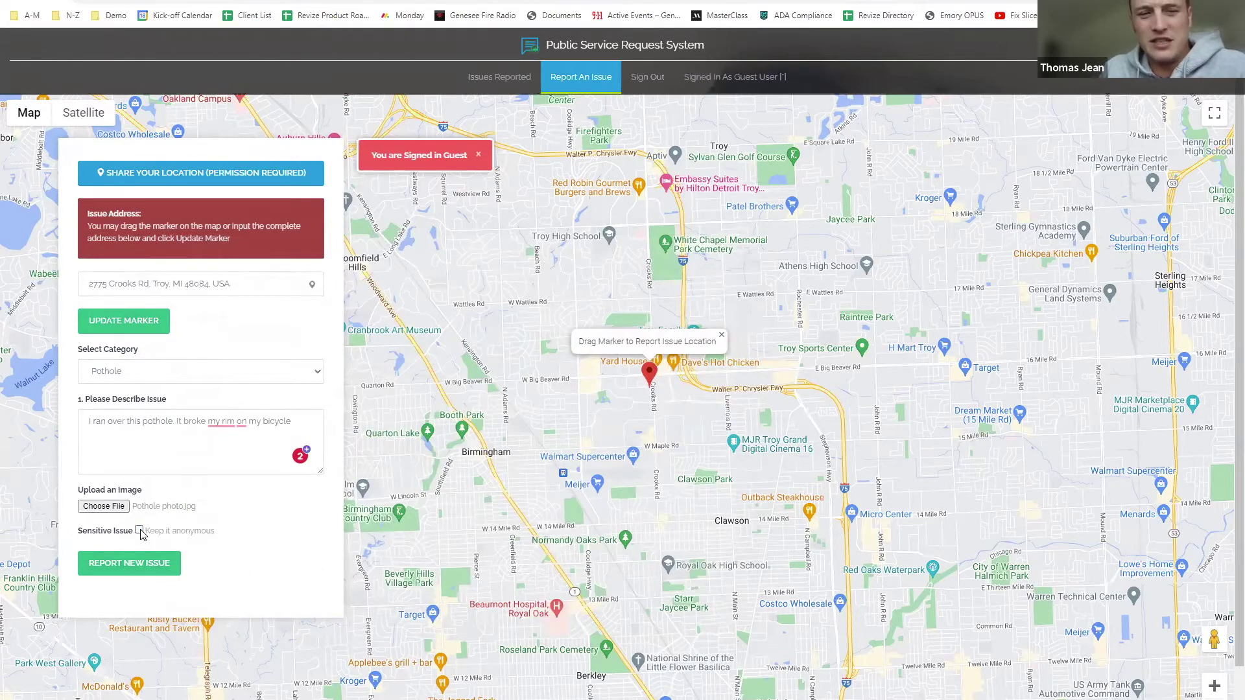
click(139, 530)
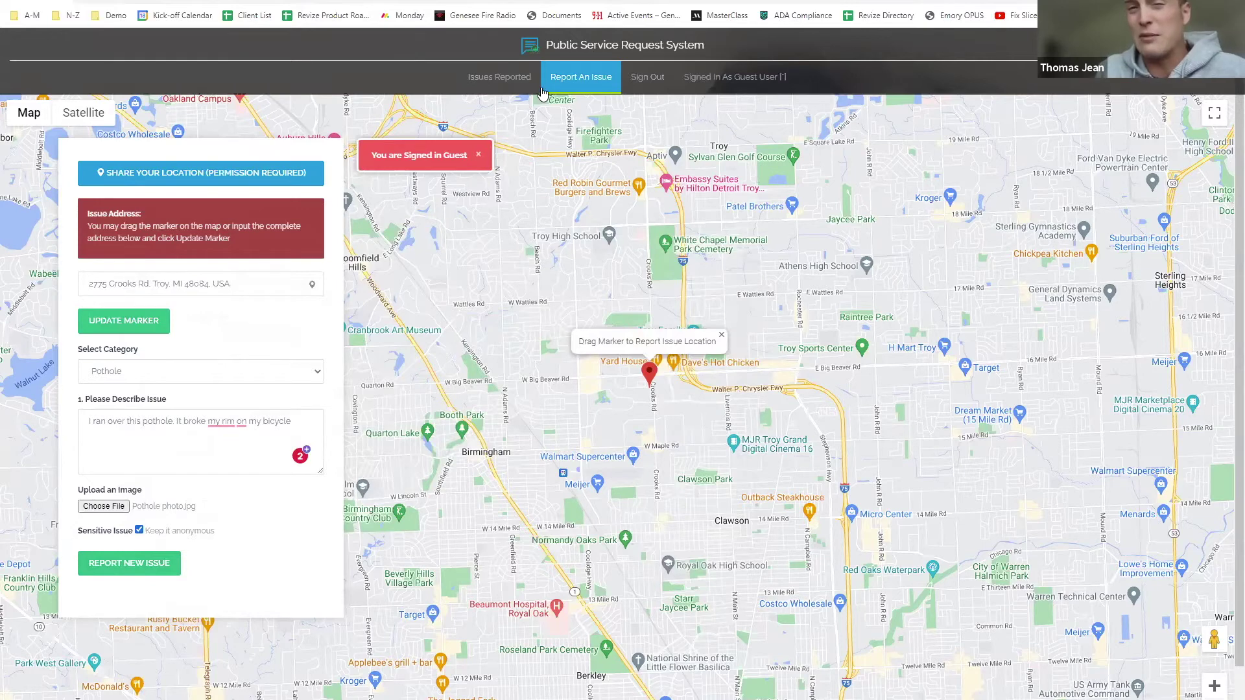
click(139, 530)
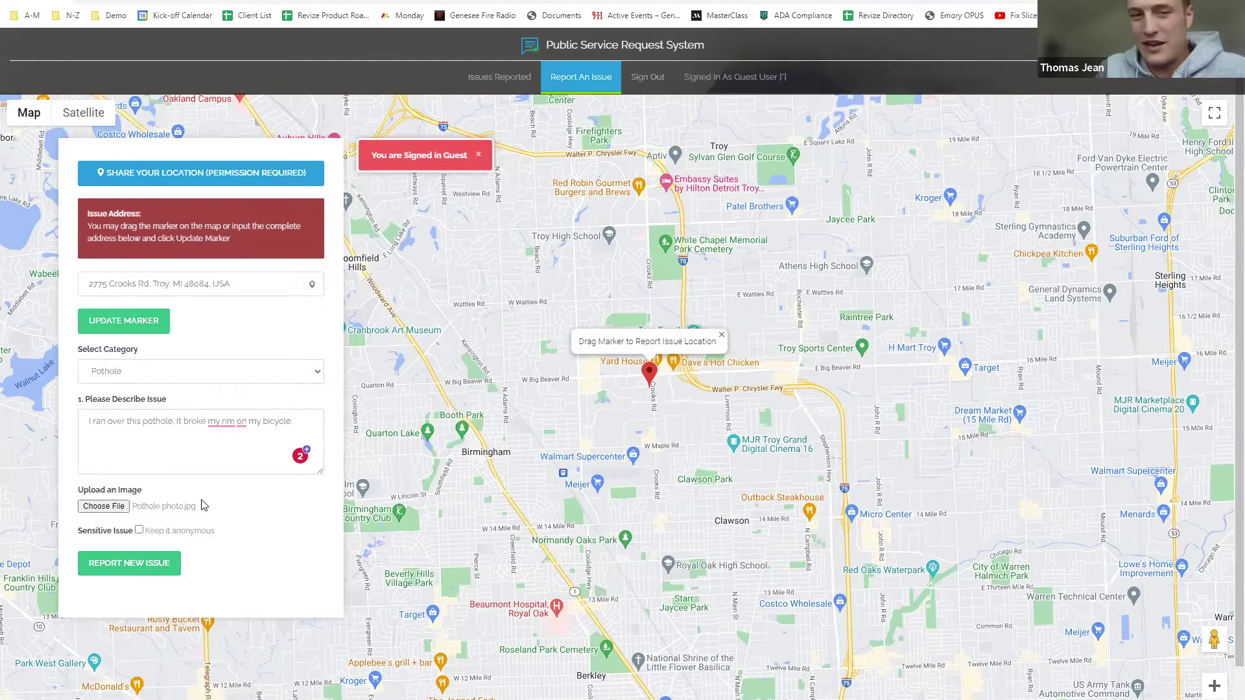
click(138, 530)
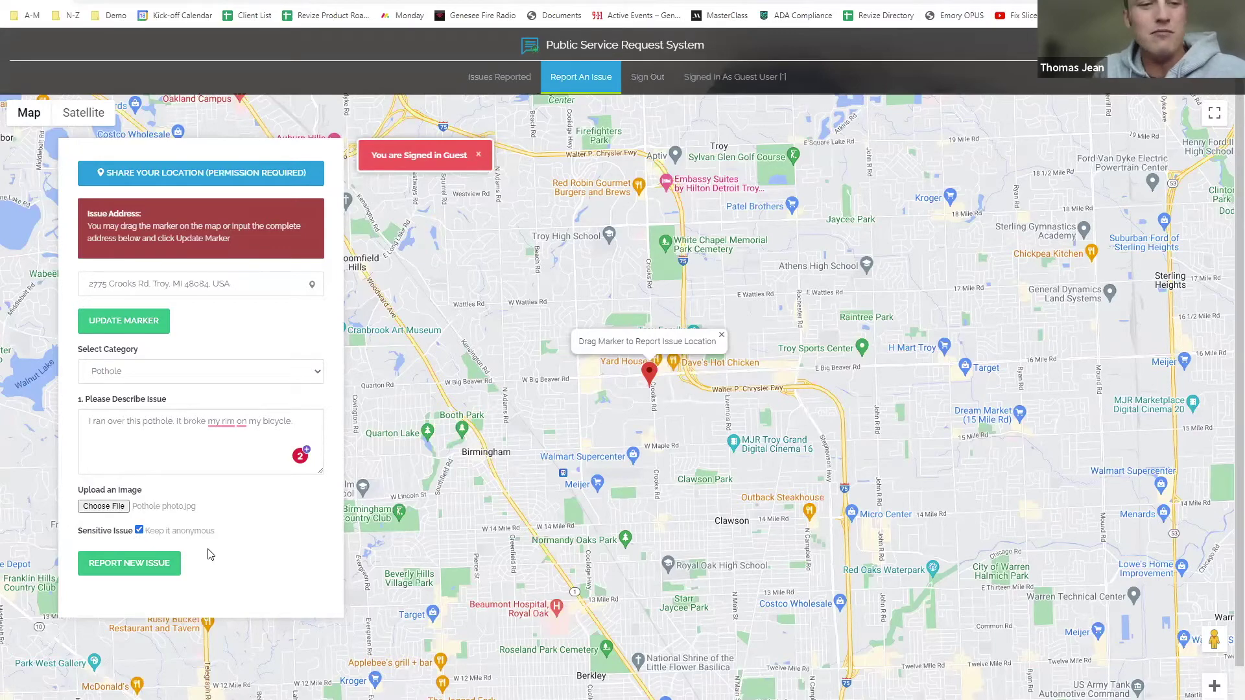
click(138, 530)
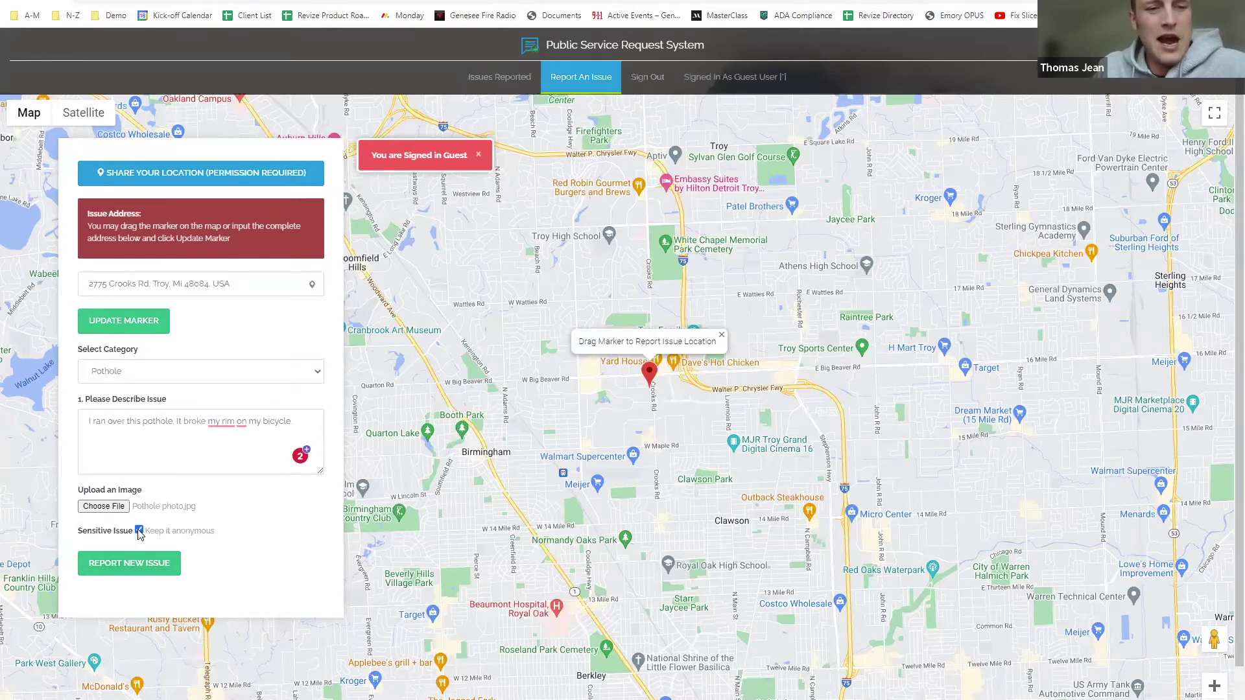
click(143, 567)
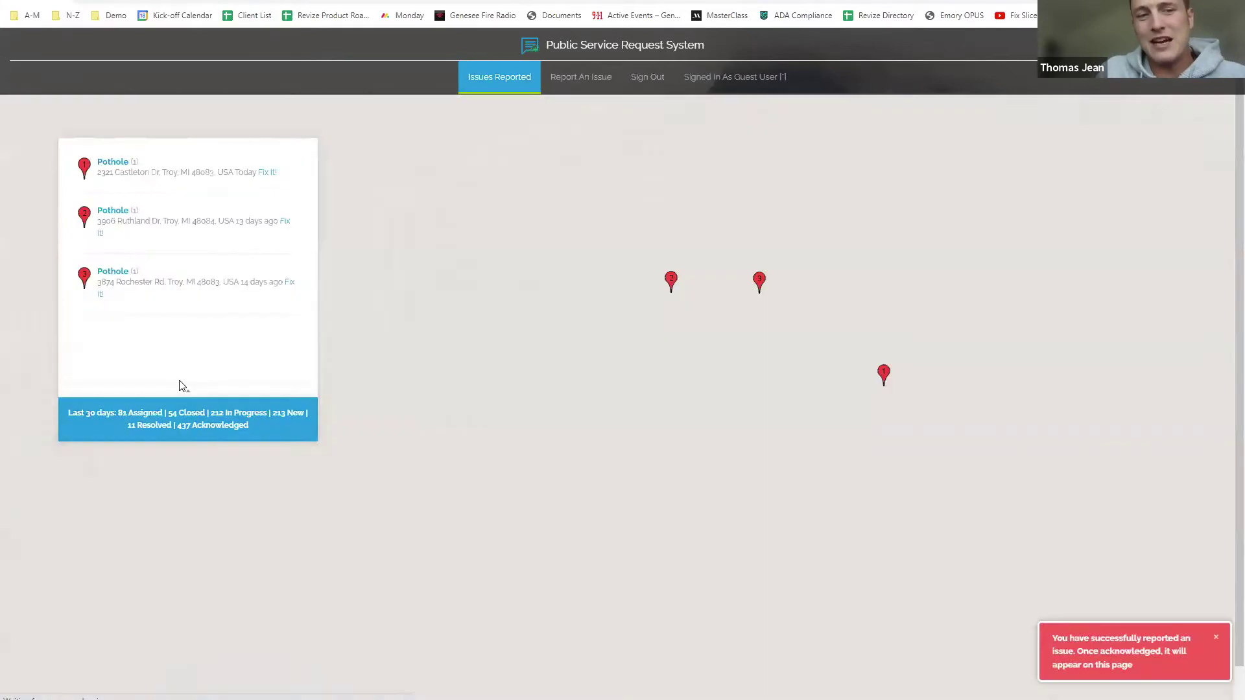
Step: Start another issue report and compare the questions asked by the Pothole and Water Issue categories
click(590, 81)
click(214, 371)
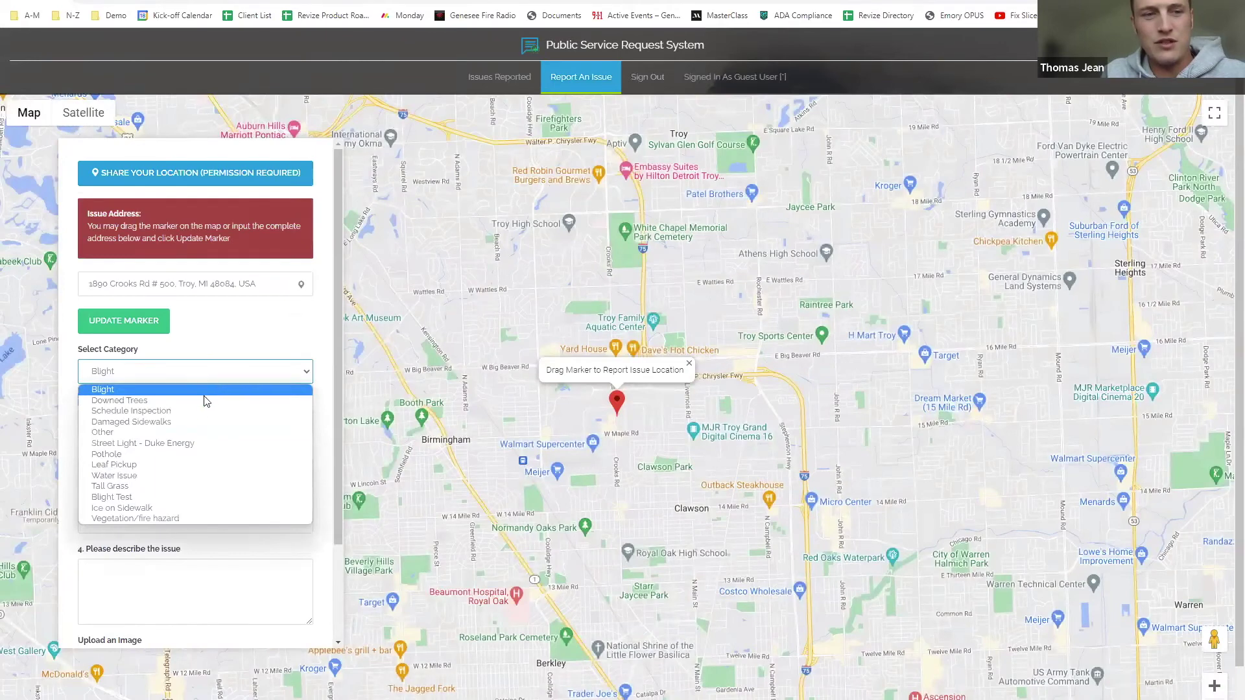
click(179, 454)
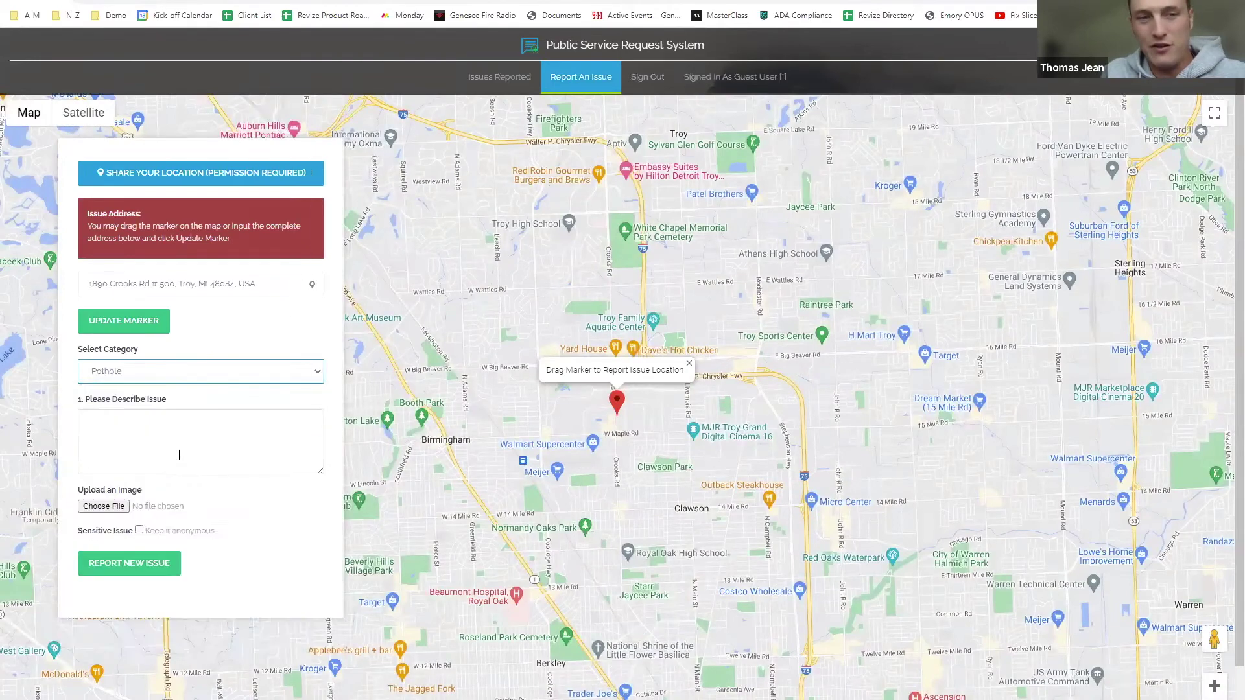
click(138, 377)
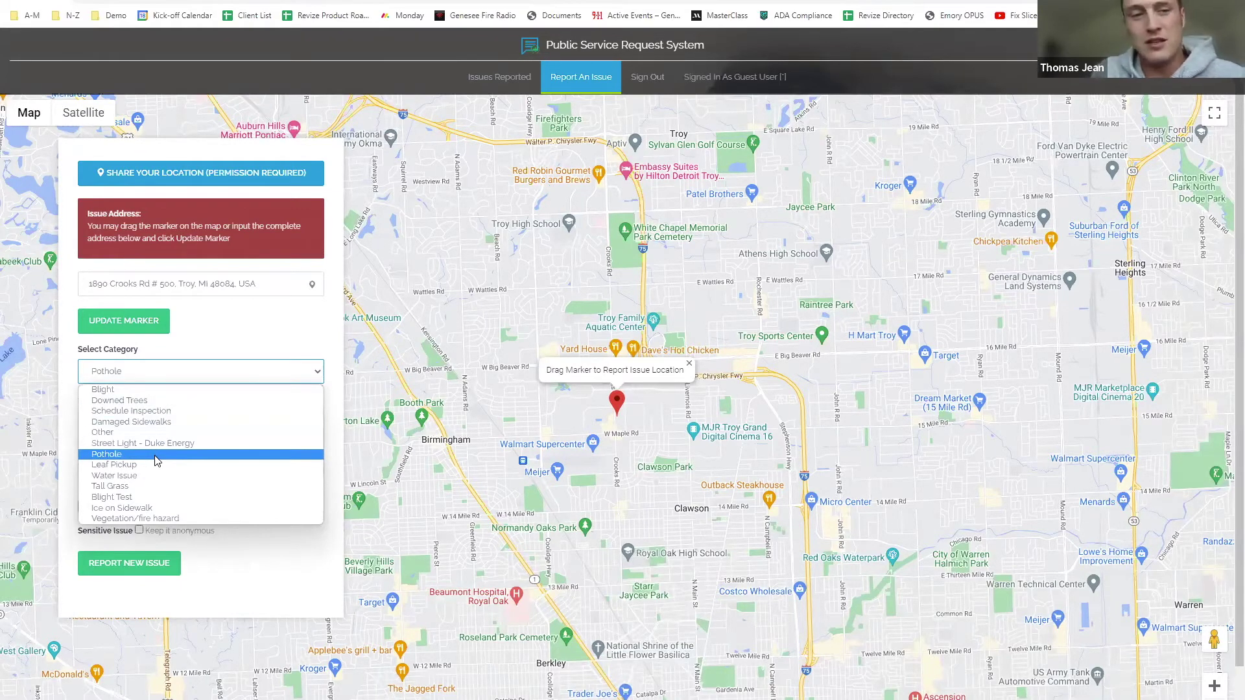
click(157, 477)
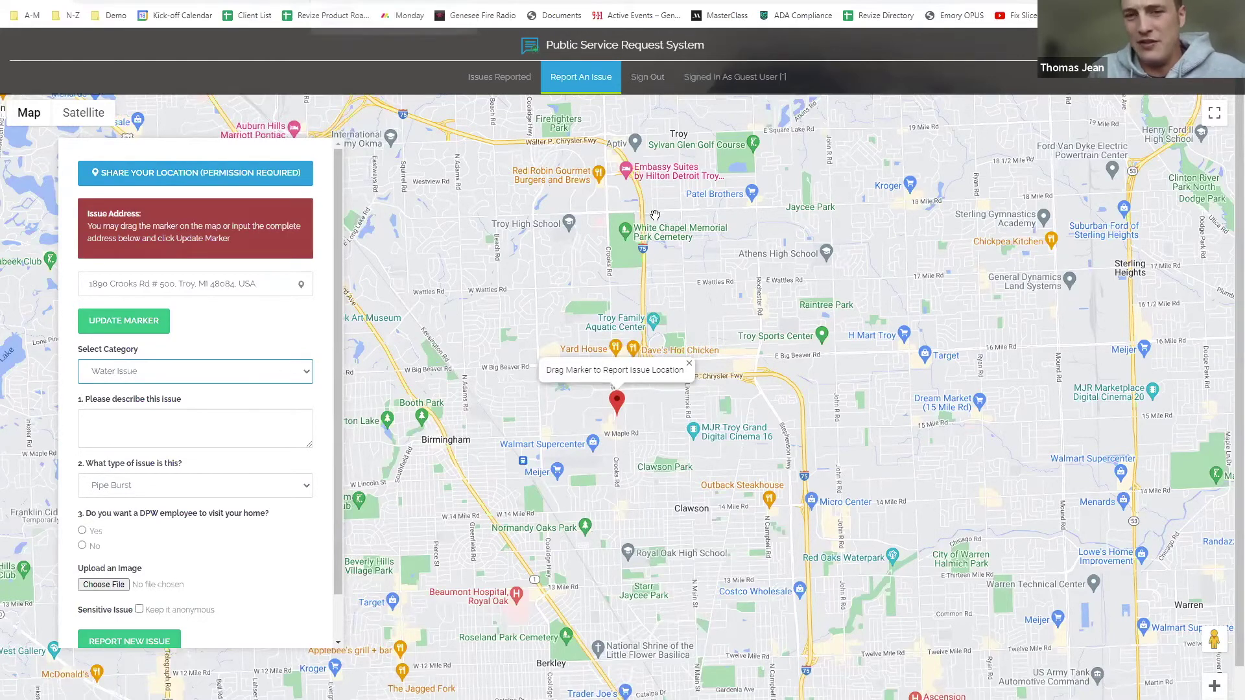
click(689, 363)
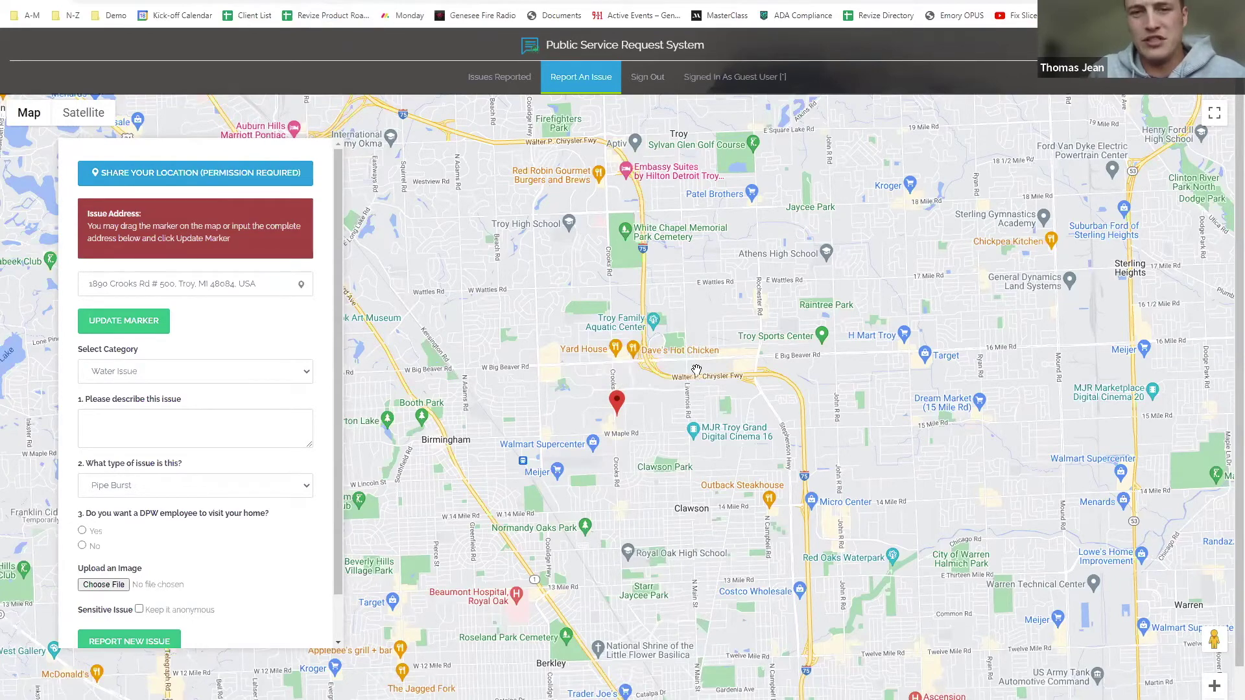
Step: Switch to the City of Troy incidents administration page and examine the Status and Issues filter choices
key(ctrl+Tab)
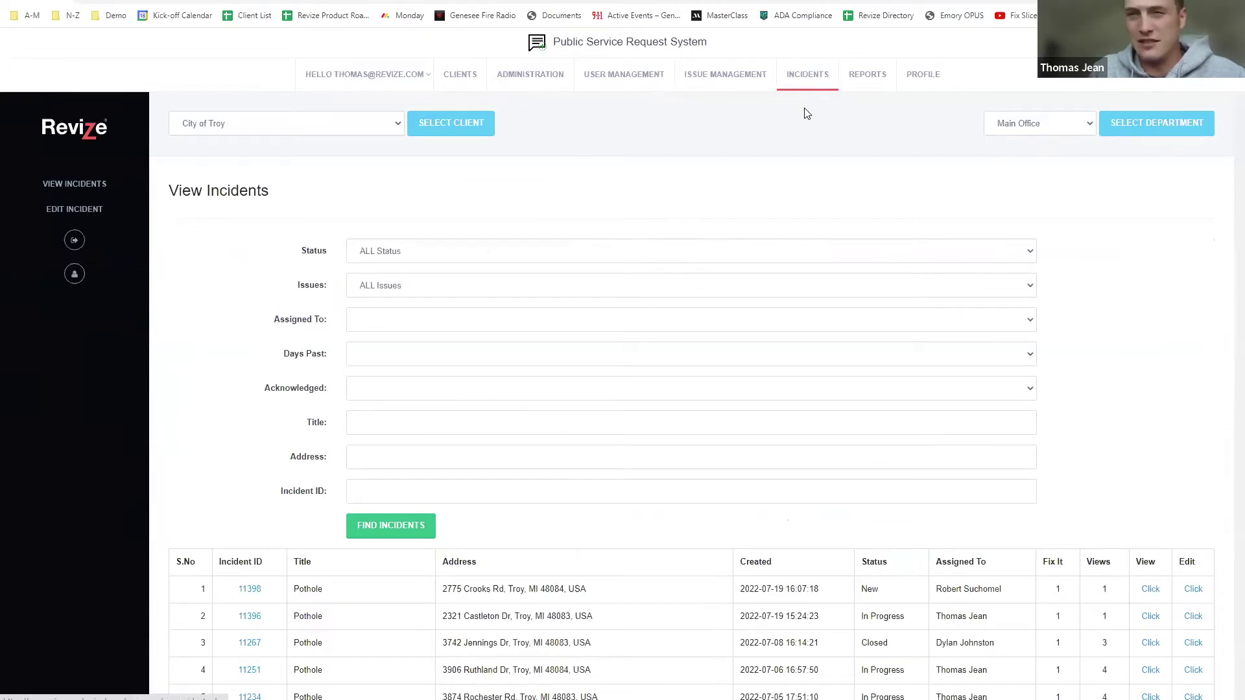
scroll(869, 241, down, 1)
scroll(872, 243, up, 1)
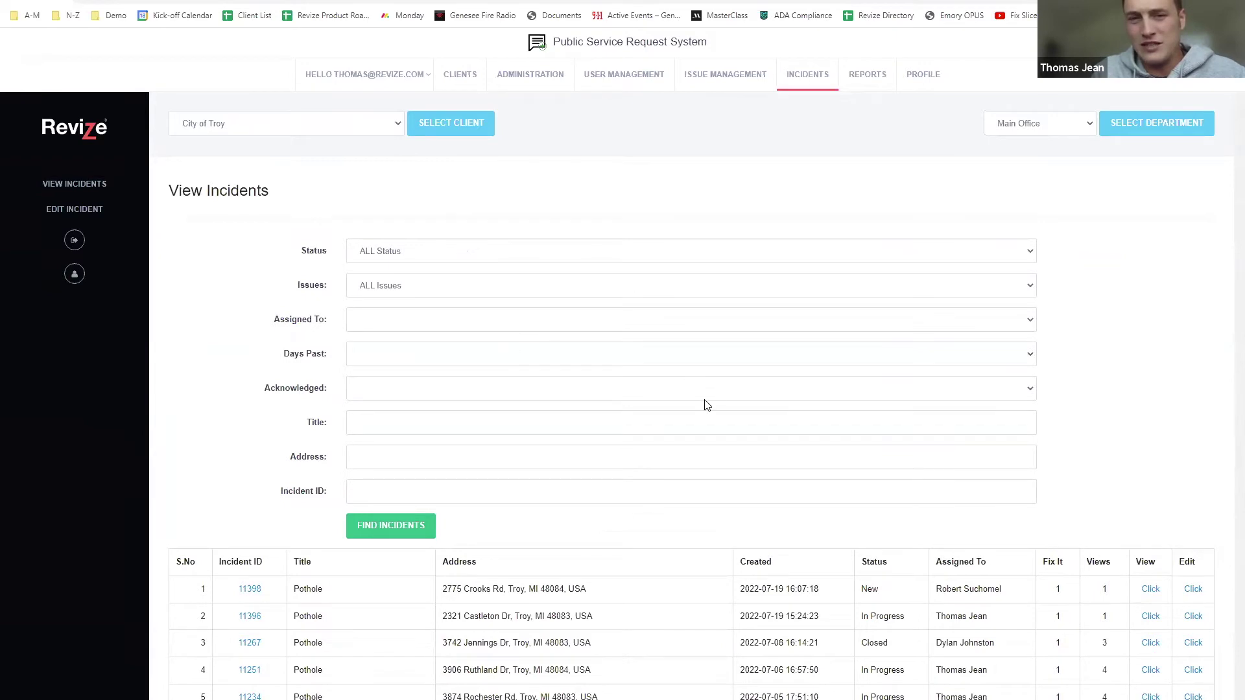
click(468, 250)
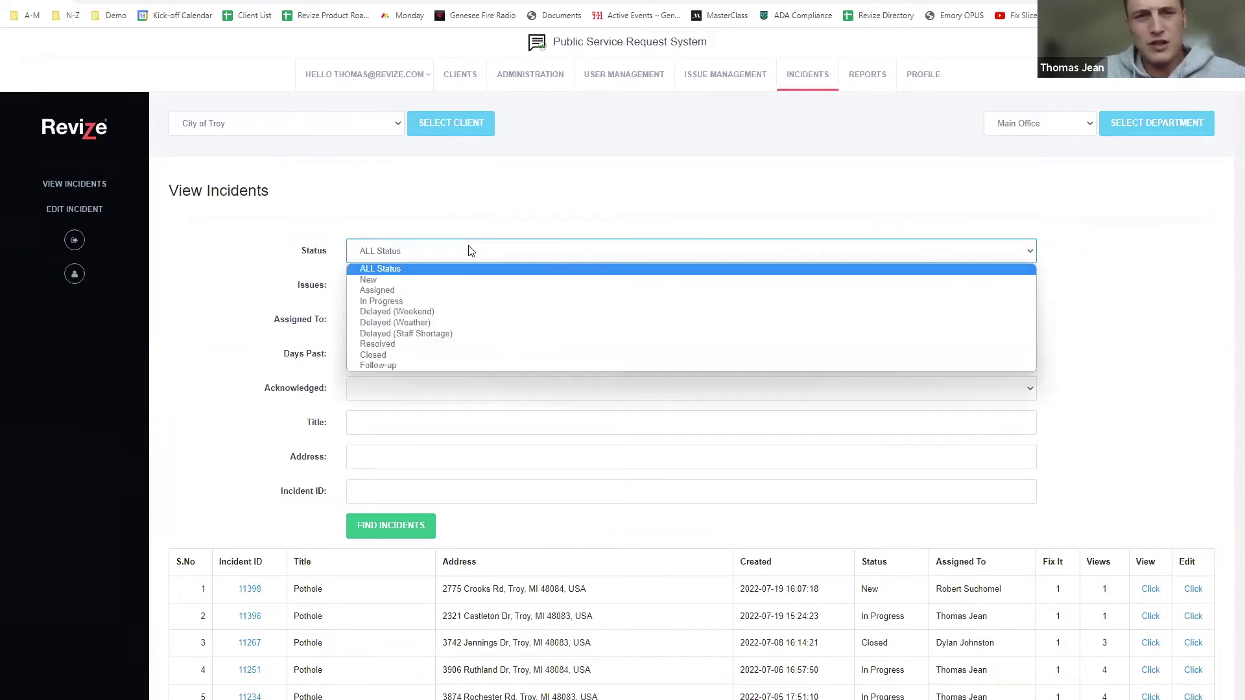
click(470, 250)
click(443, 291)
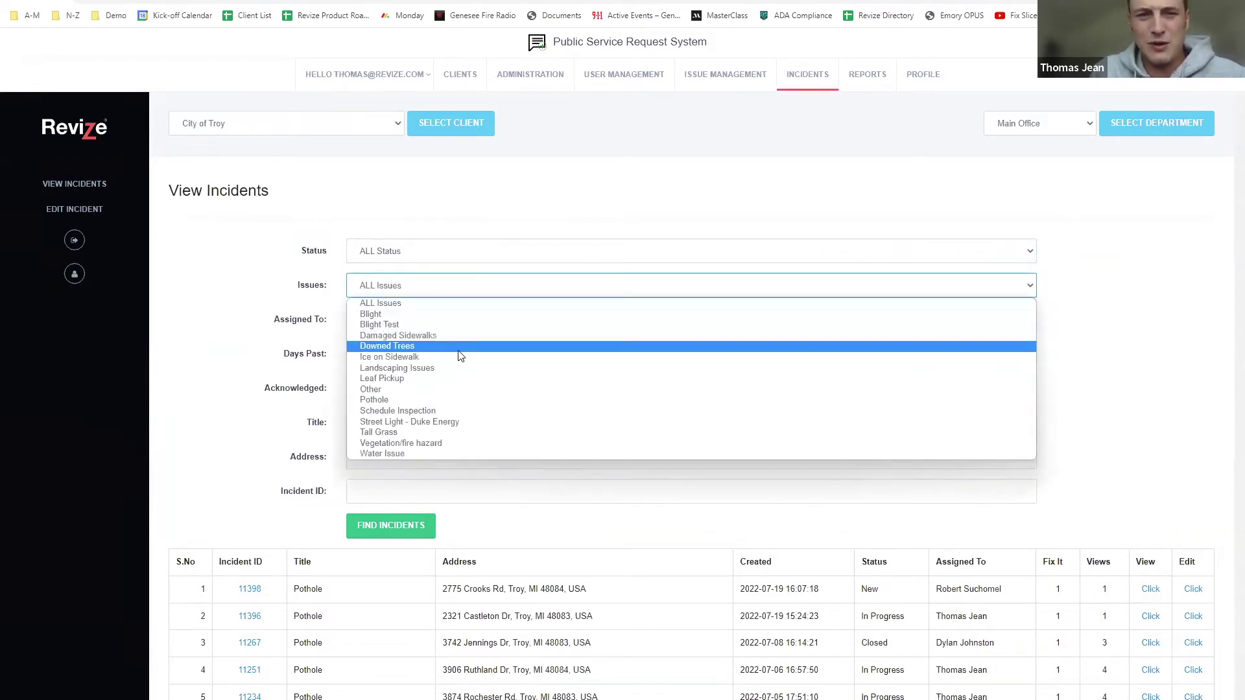
click(291, 311)
Step: Set the incident filters to a staff member as assignee and 9 days past
click(408, 319)
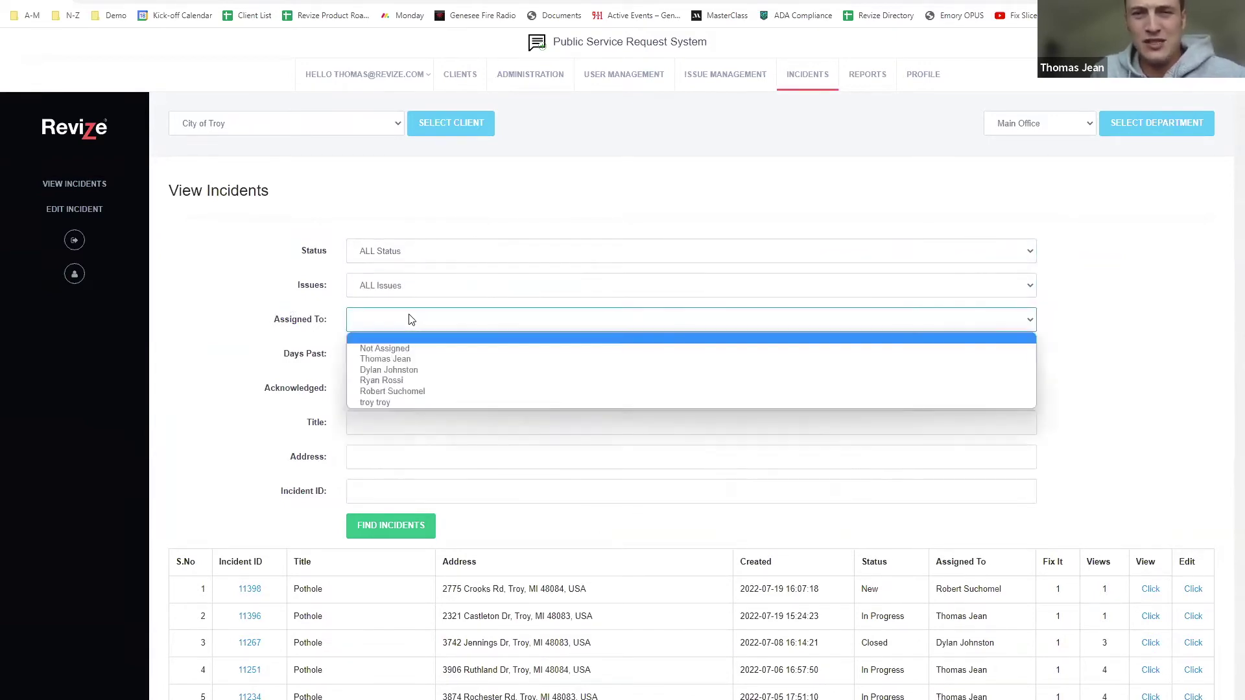
click(430, 357)
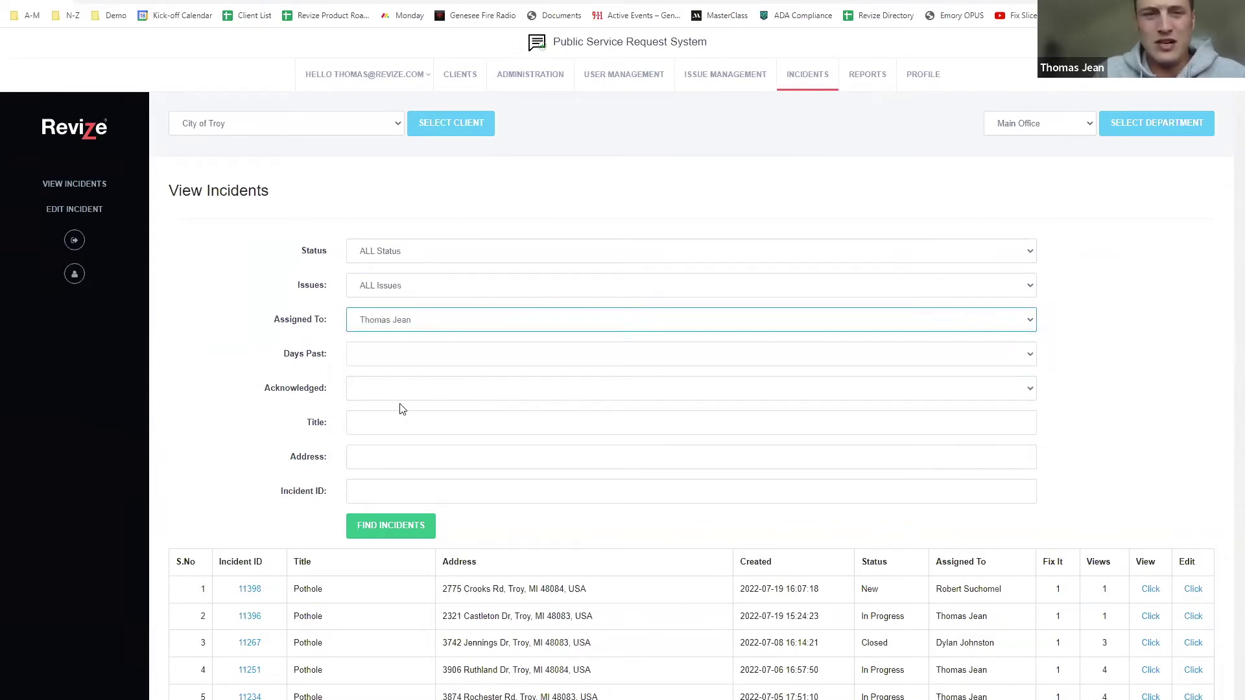
click(382, 360)
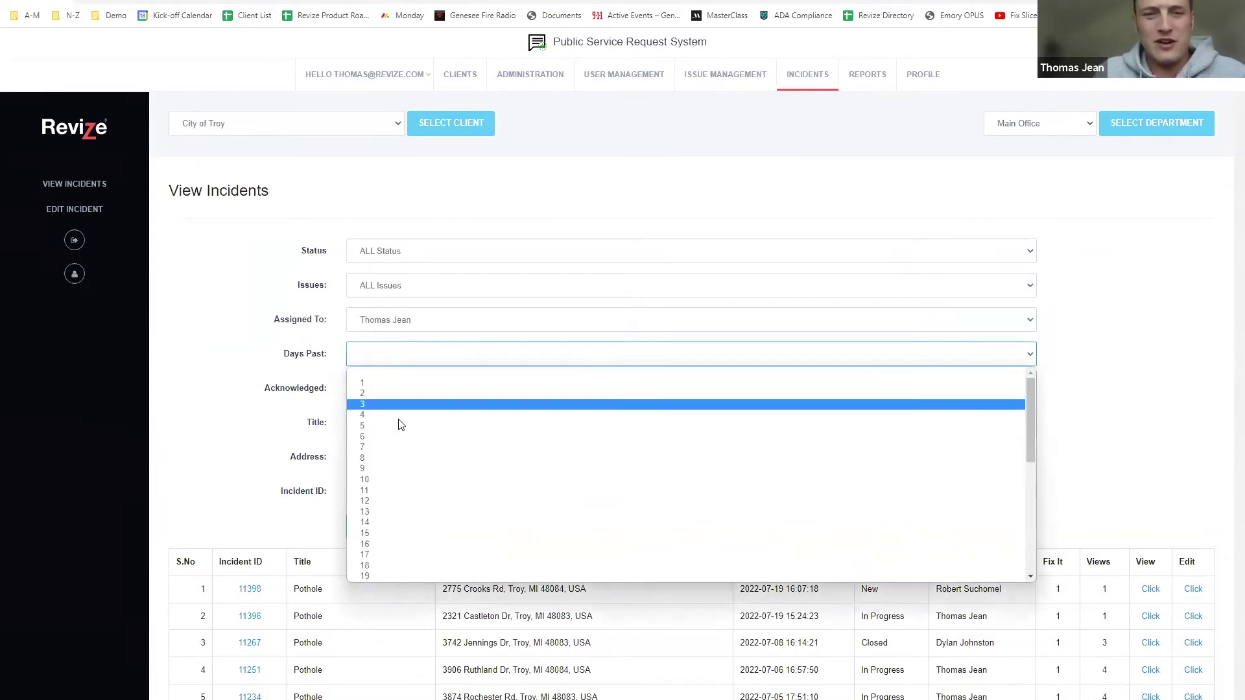
click(402, 469)
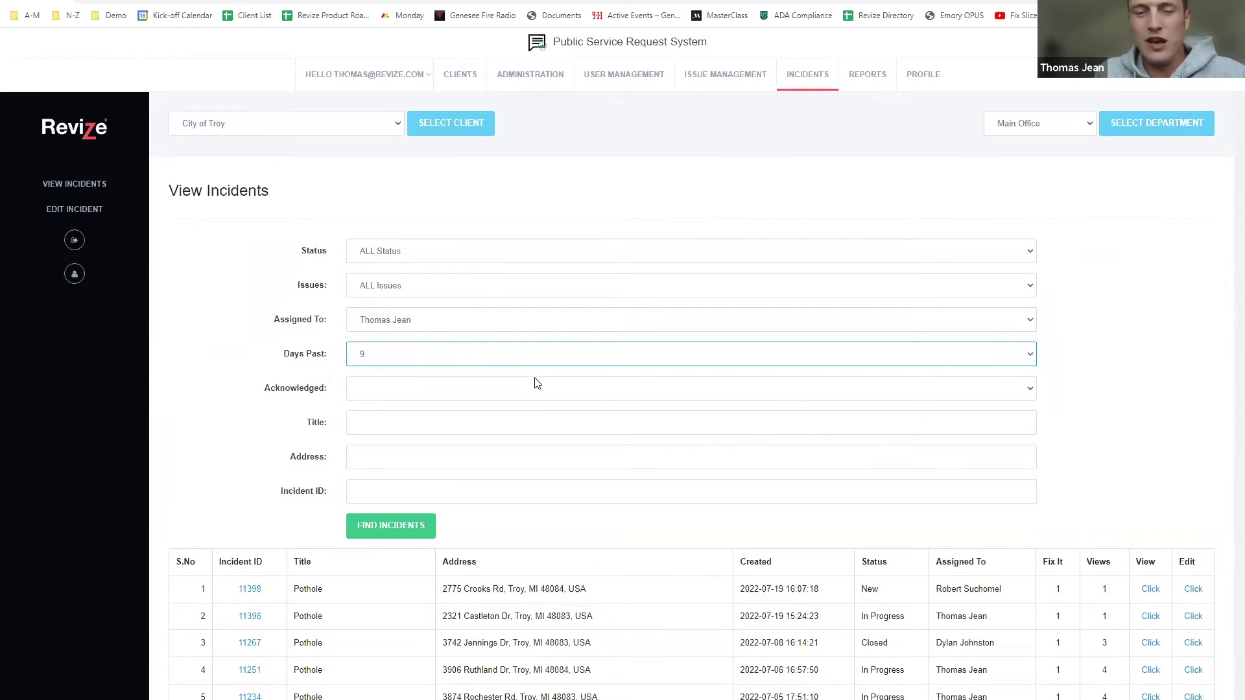
Step: Open the new Crooks Rd pothole incident for editing and review its status, assignee, photo and acknowledgement fields
scroll(542, 381, down, 3)
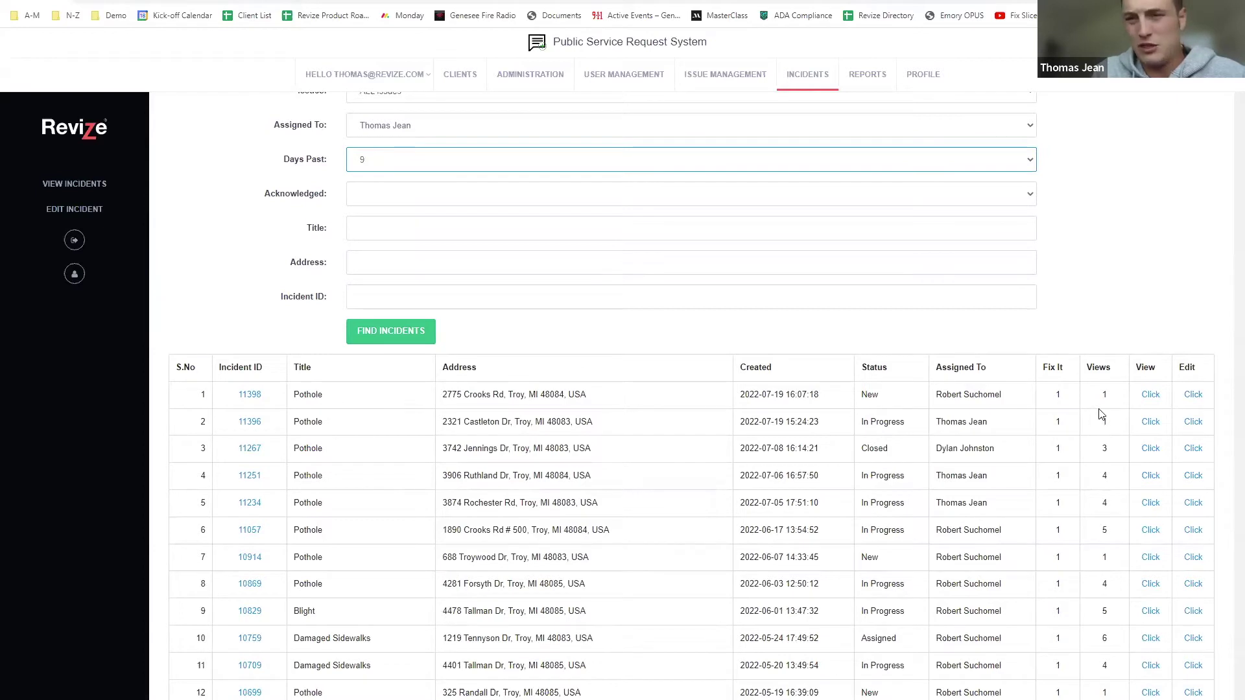
click(1194, 395)
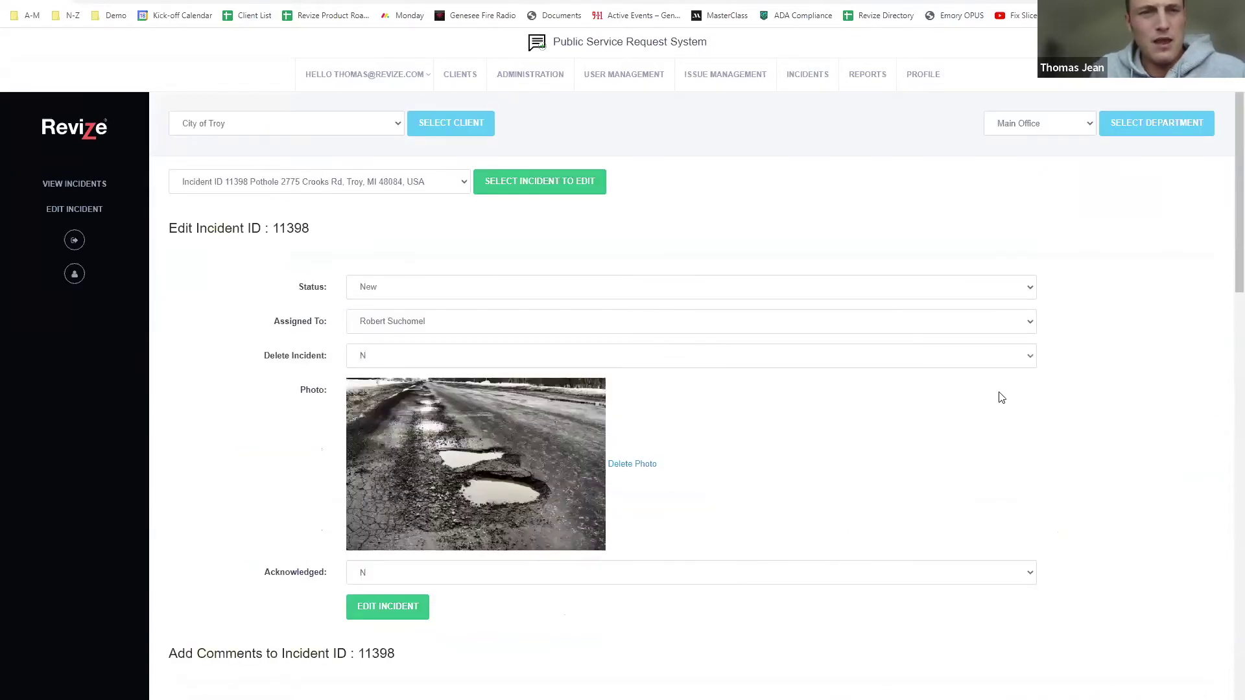
scroll(1001, 397, down, 1)
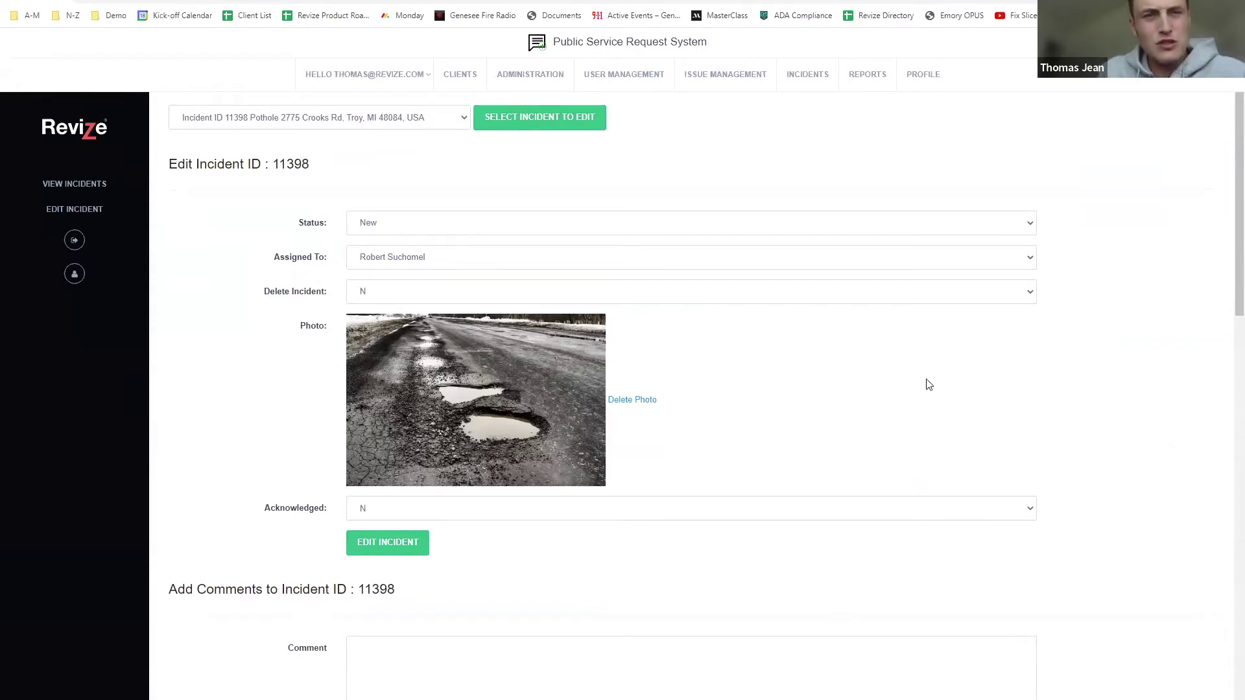
scroll(924, 385, up, 1)
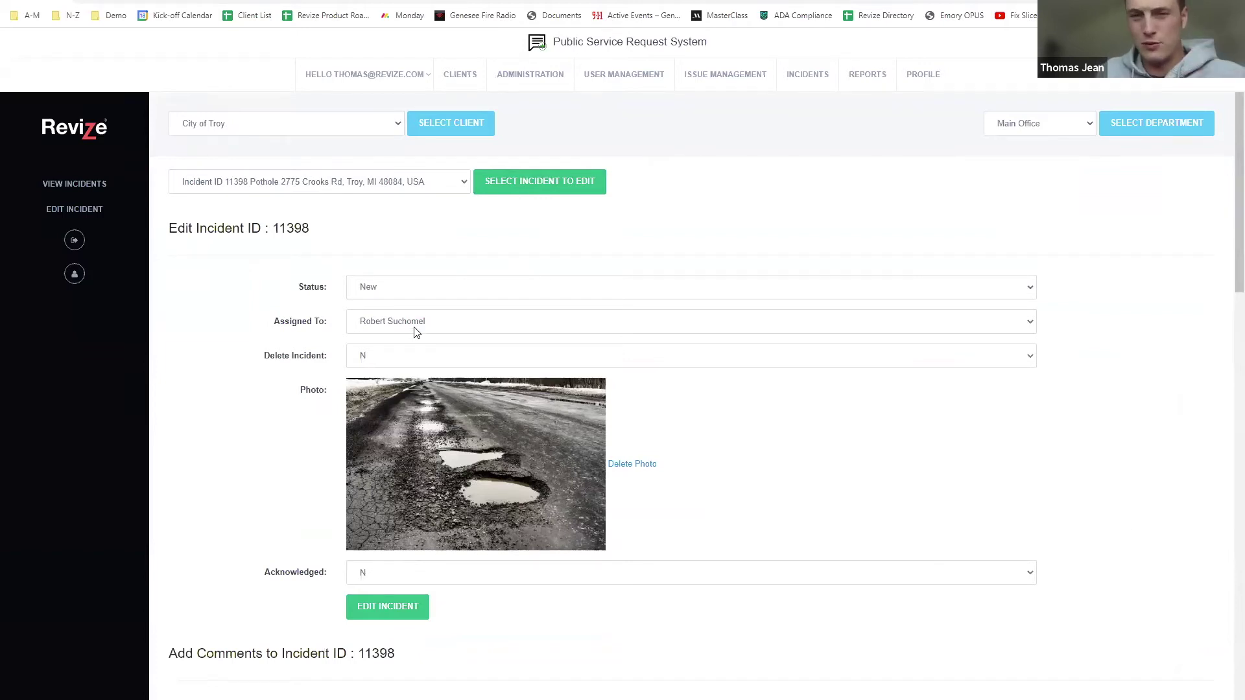
Step: Examine the Delete Incident choices for the Crooks Rd pothole incident without changing the setting
click(401, 358)
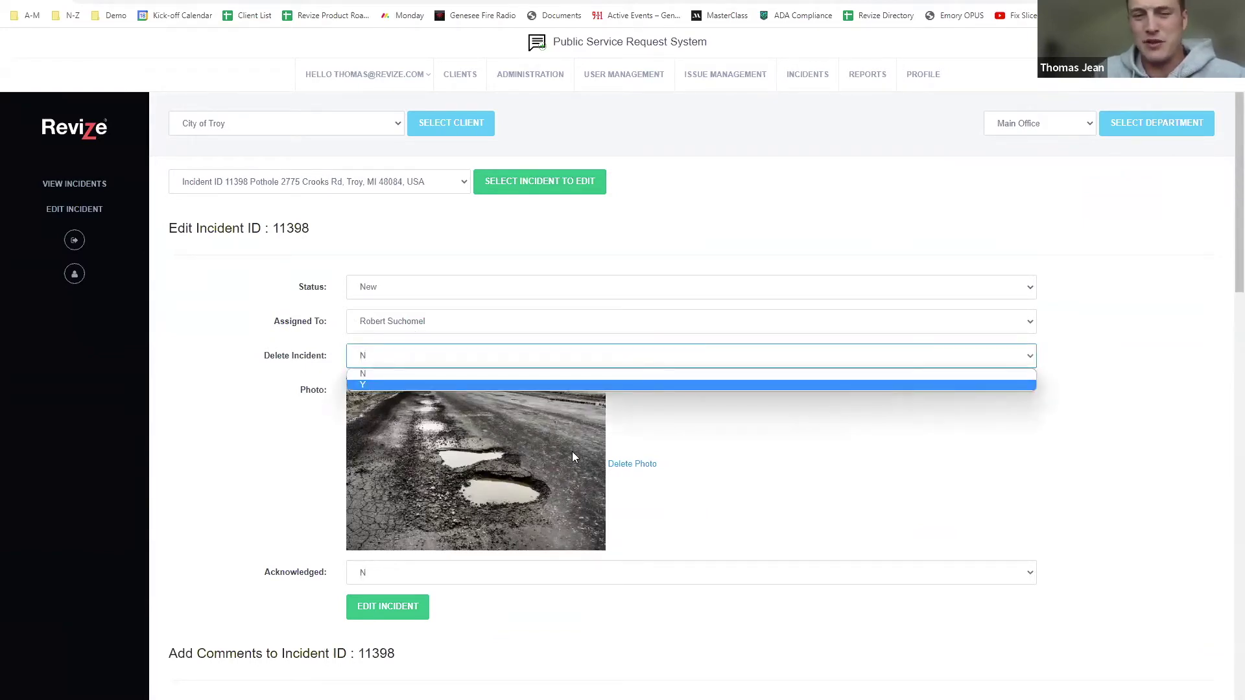
click(759, 401)
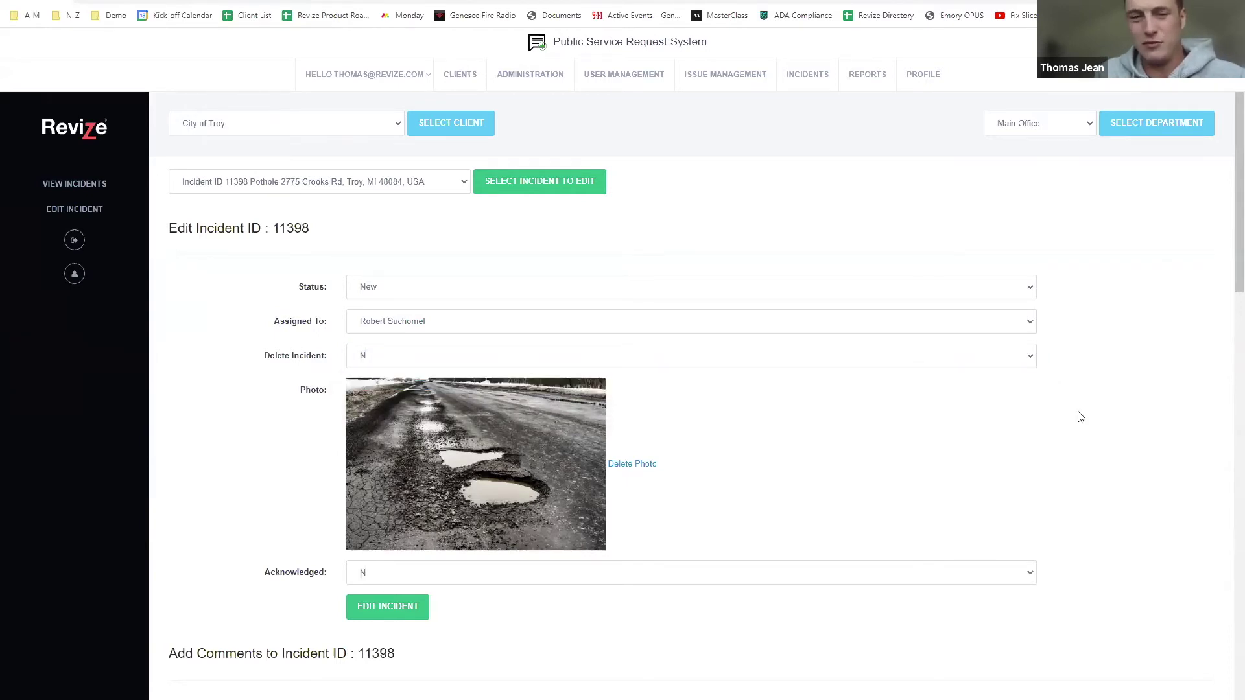
click(411, 358)
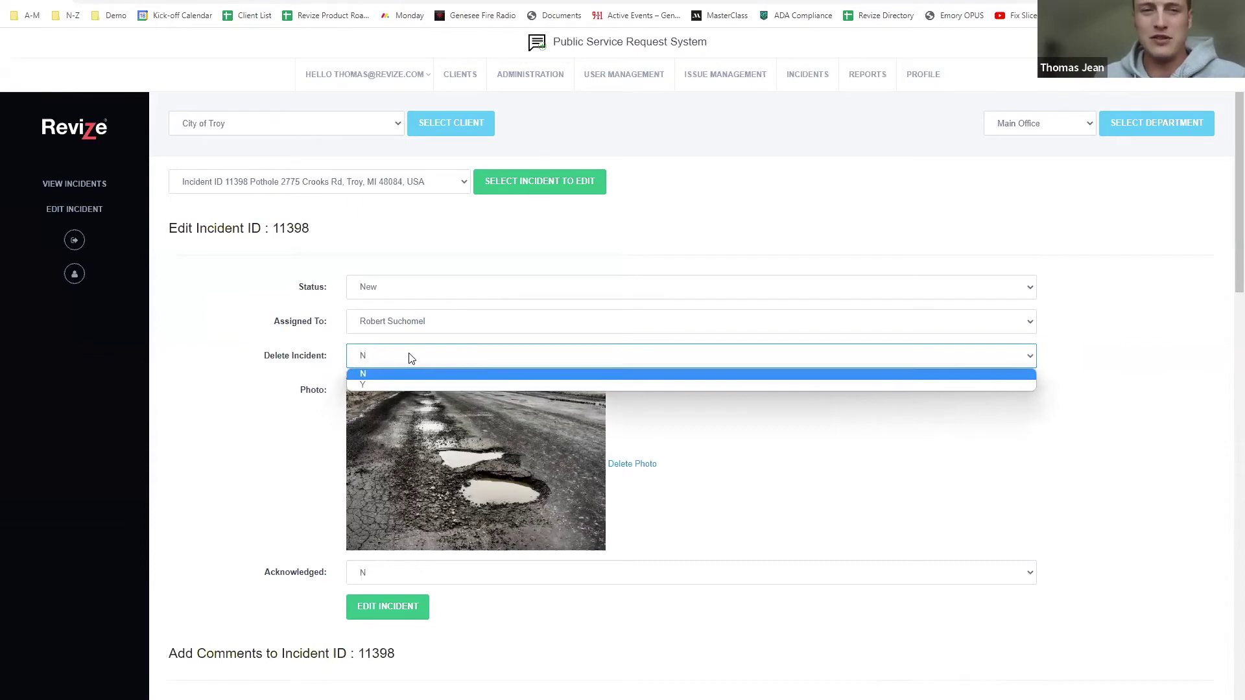
click(277, 430)
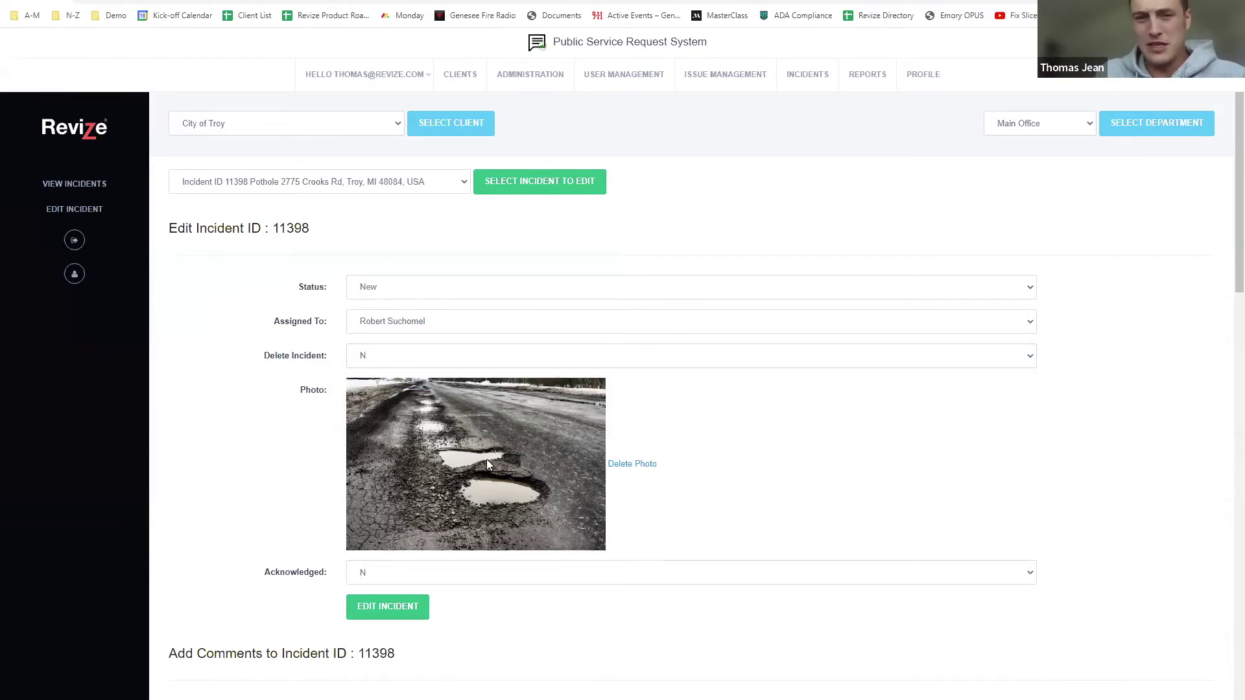
Step: Try the Y setting for the incident's acknowledgement, glance at the public reporting site, and restore the setting to N
scroll(479, 412, down, 2)
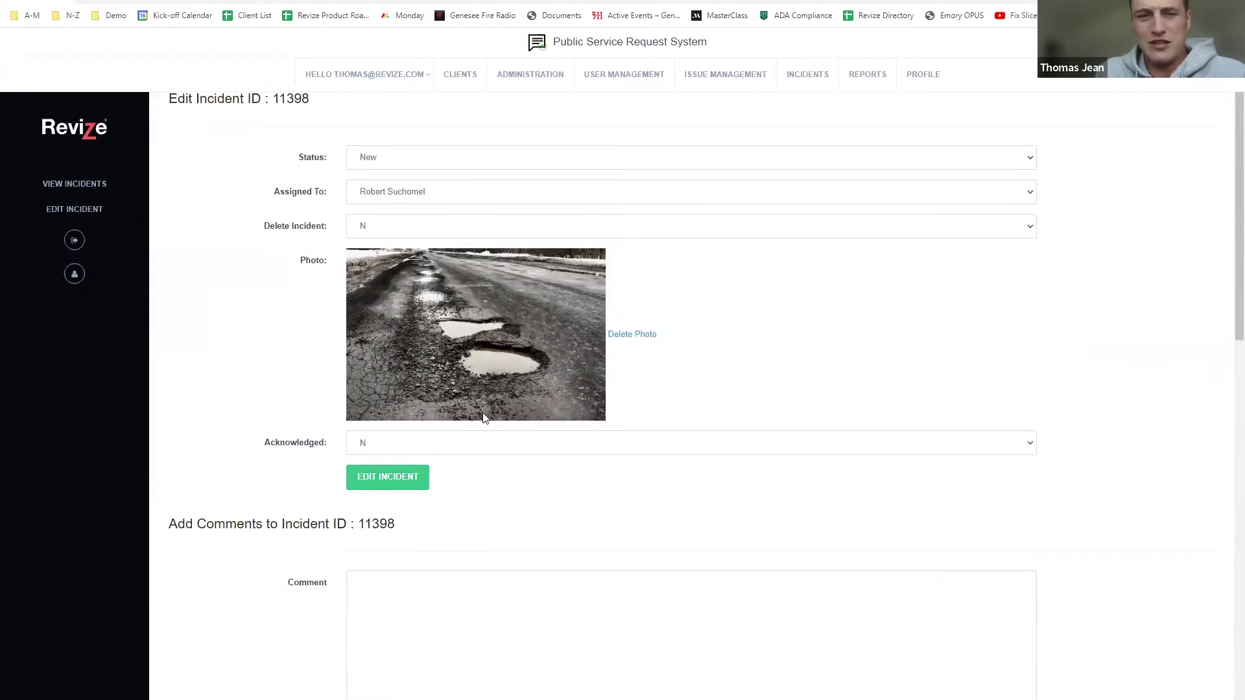
click(449, 444)
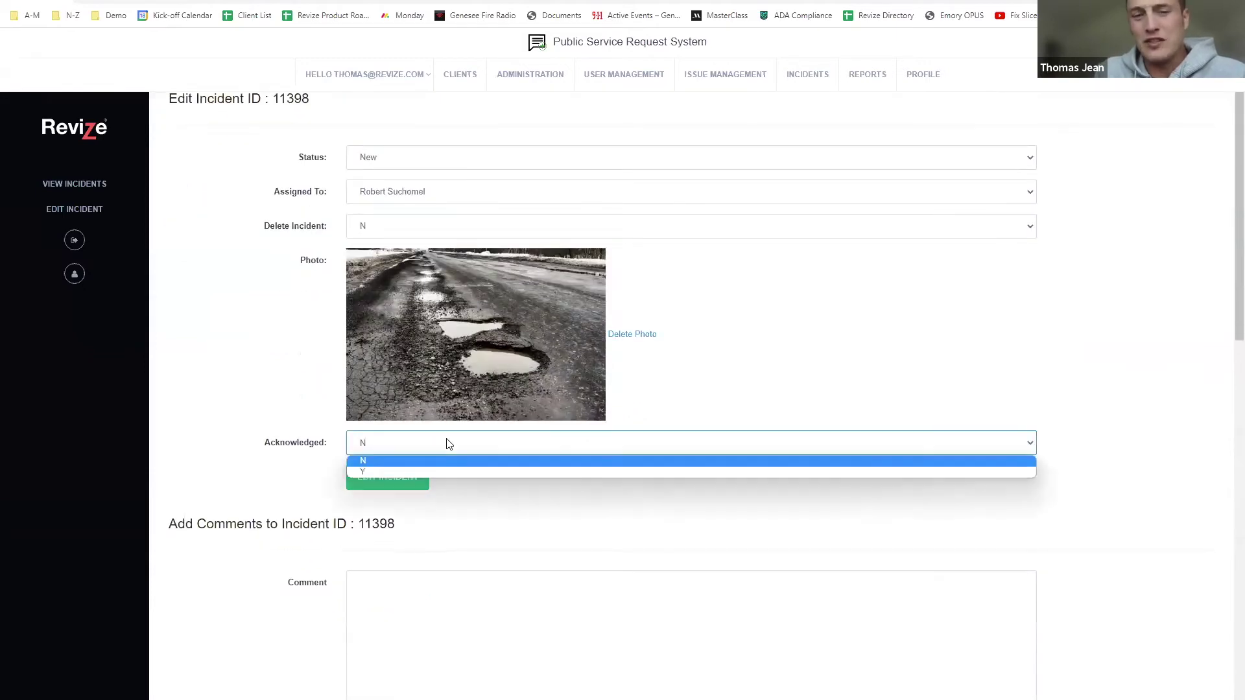
click(490, 471)
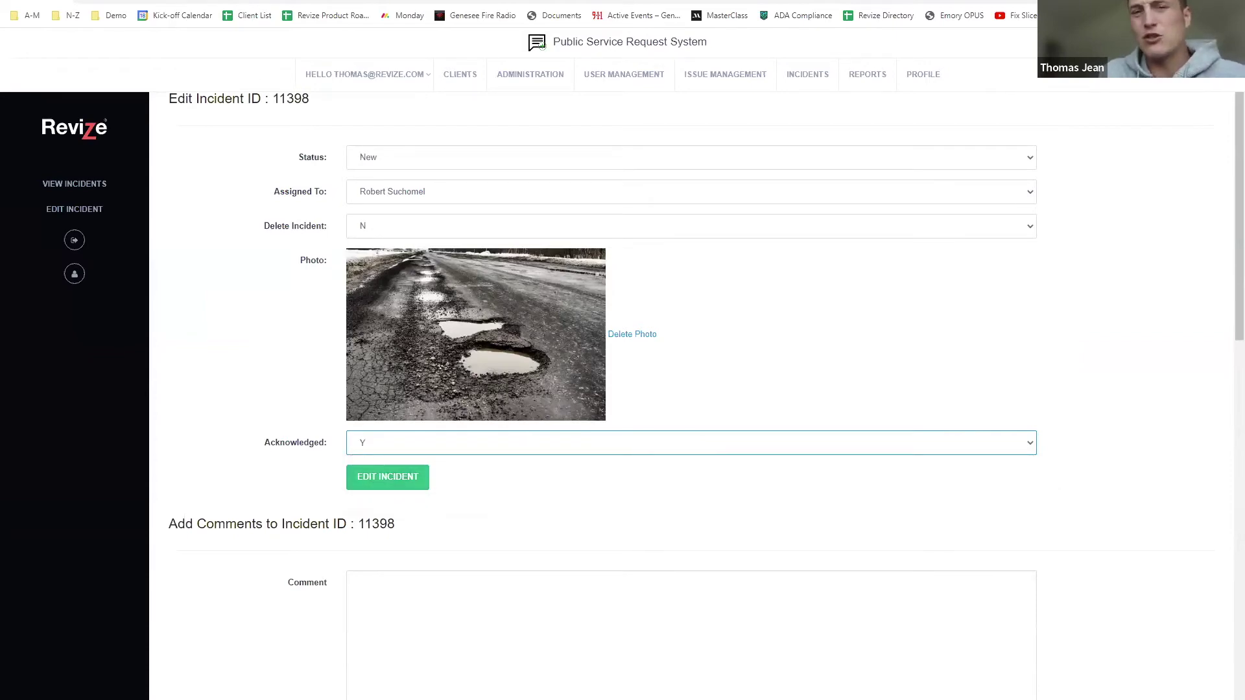
key(ctrl+Tab)
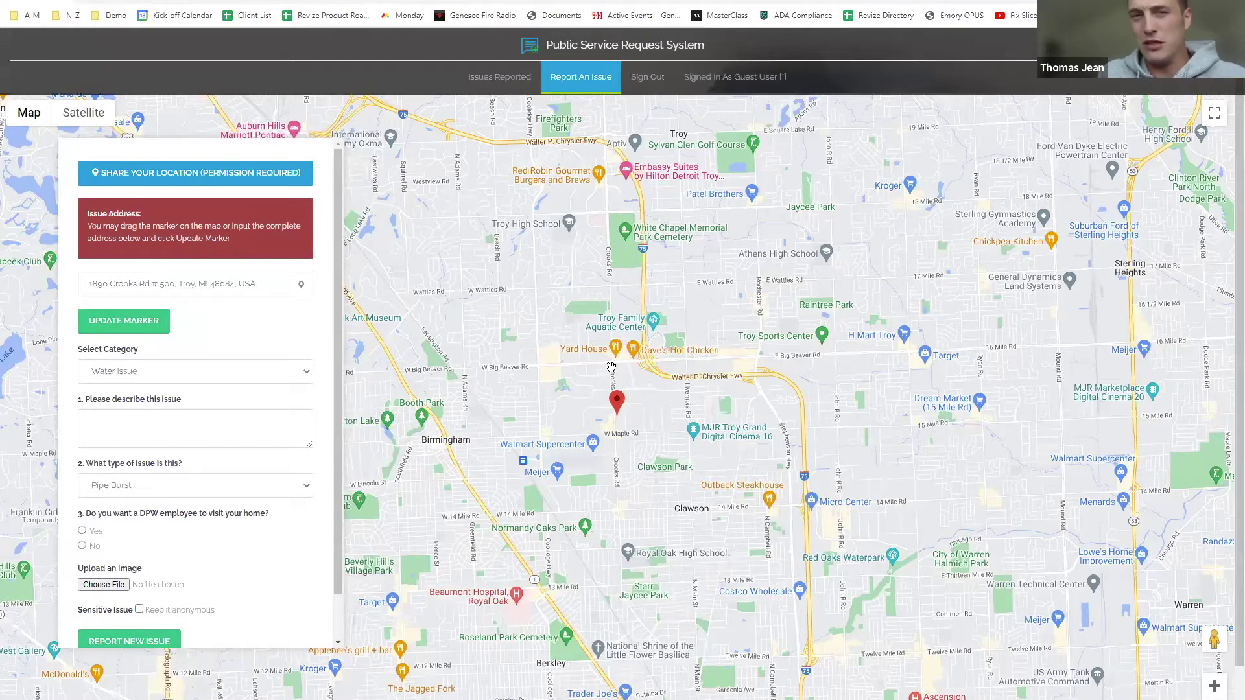
key(ctrl+shift+Tab)
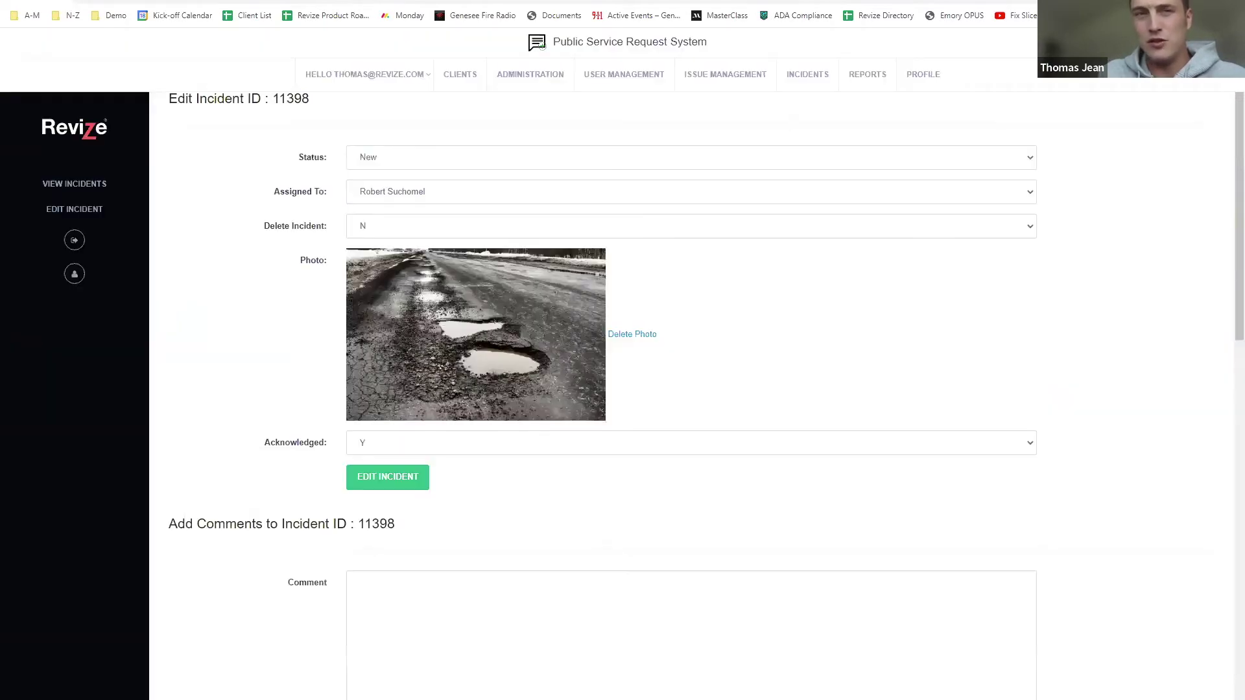
click(521, 446)
click(437, 457)
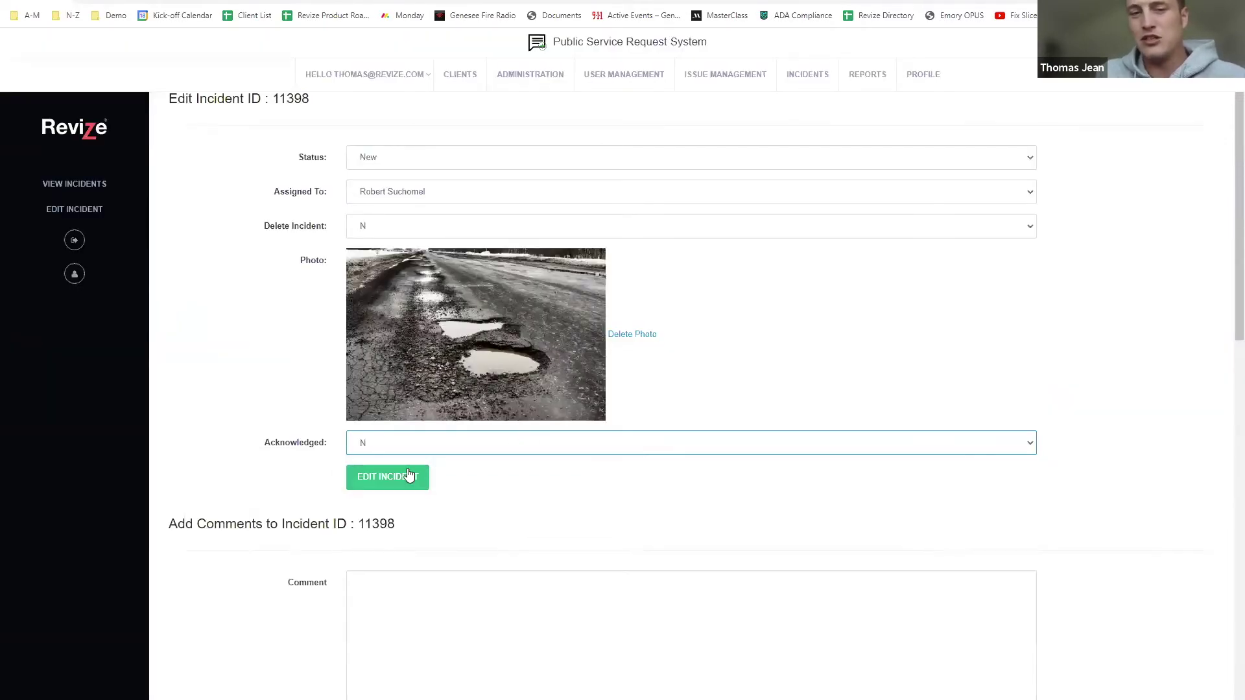
Step: Enter the placeholder text "hththf" as an incident comment and check the choices for making the comment public
scroll(645, 451, down, 4)
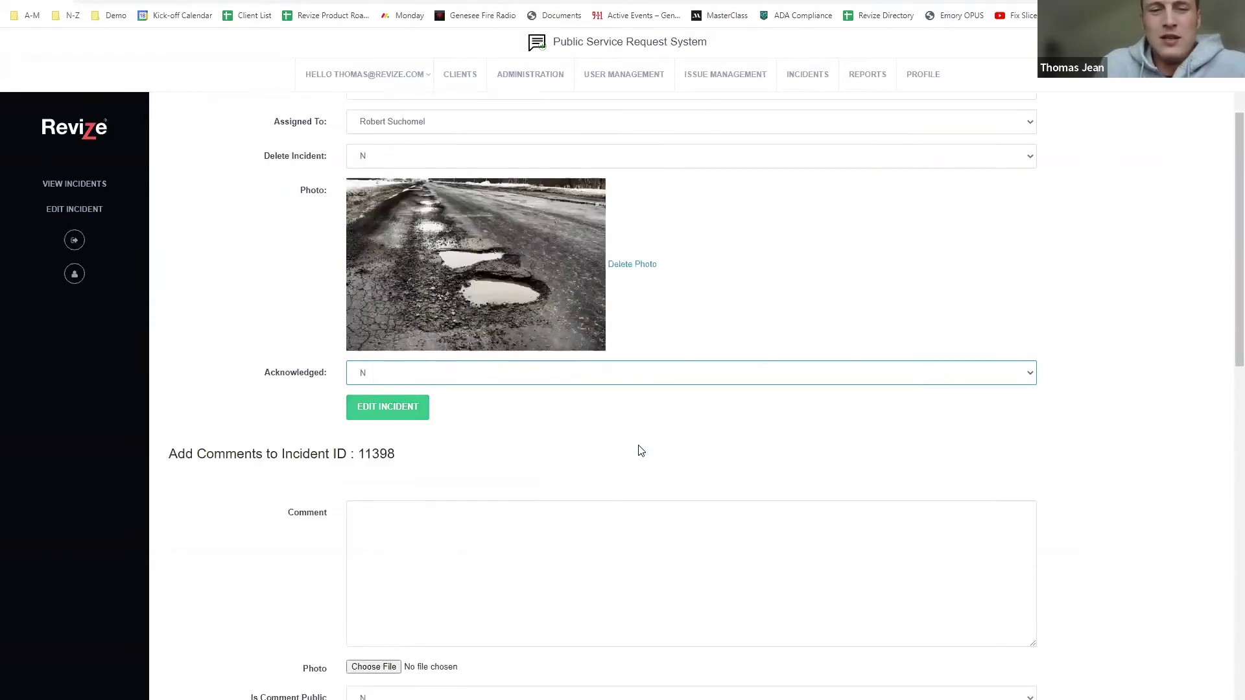
scroll(639, 446, up, 4)
scroll(639, 446, down, 3)
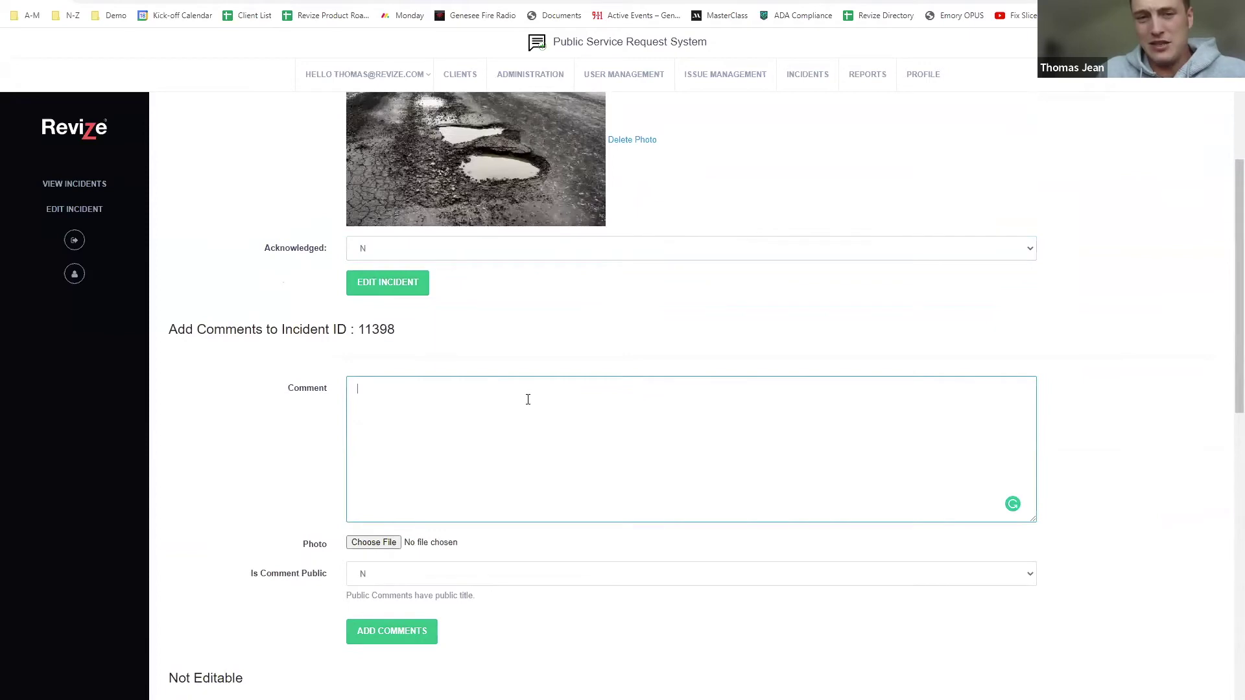
click(422, 576)
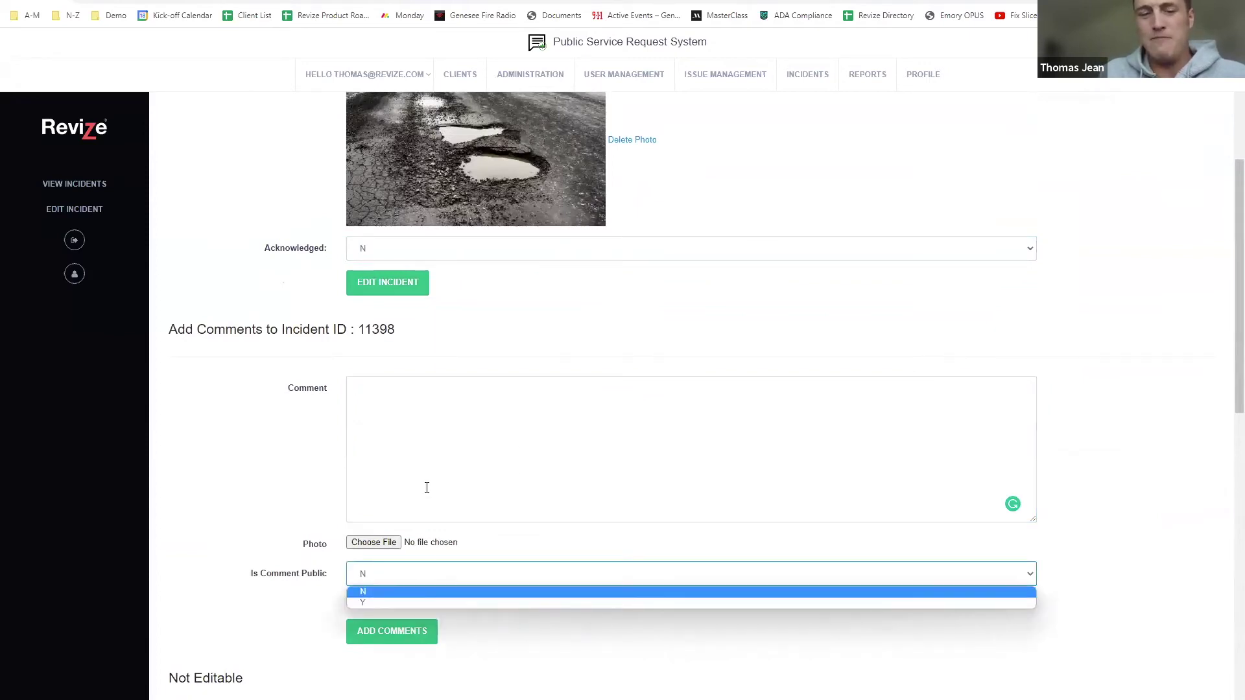
click(474, 423)
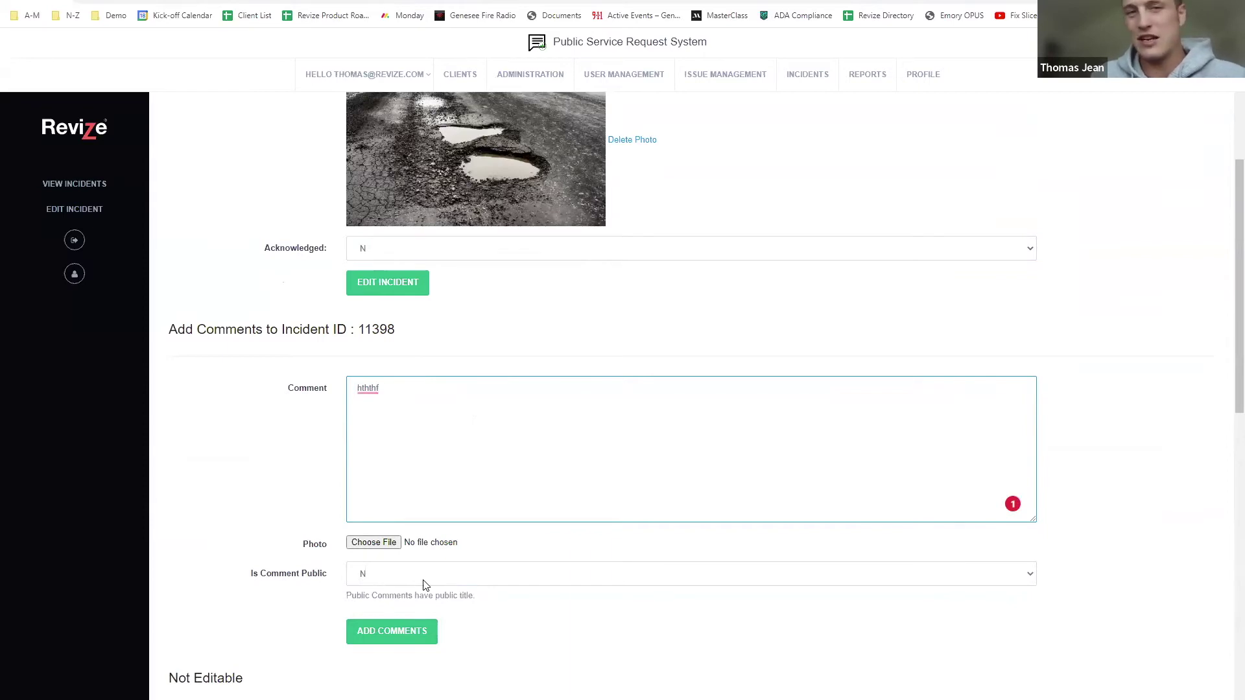
click(422, 579)
click(256, 596)
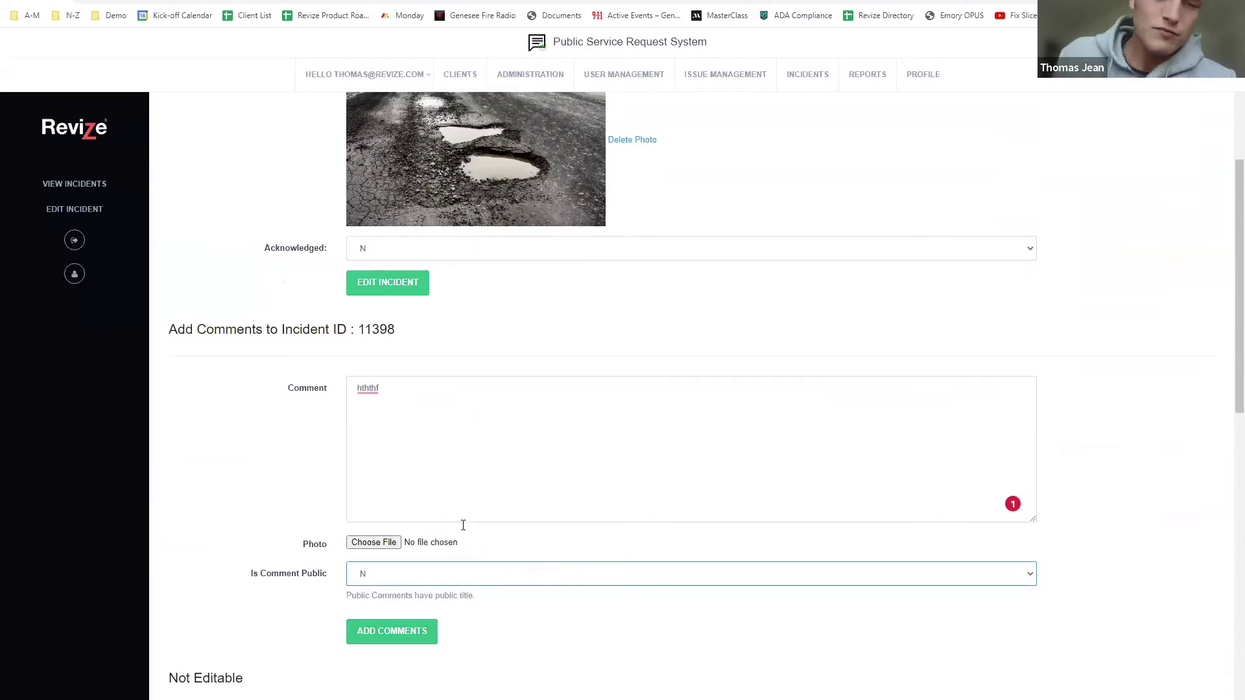
Step: Replace the comment draft with several lines of placeholder text and clear it
drag(414, 391, 341, 388)
text(qwlkfjsdfkjasdfj  )
text(sd;fkhasdf)
key(Return)
key(Return)
text(sdlfkj)
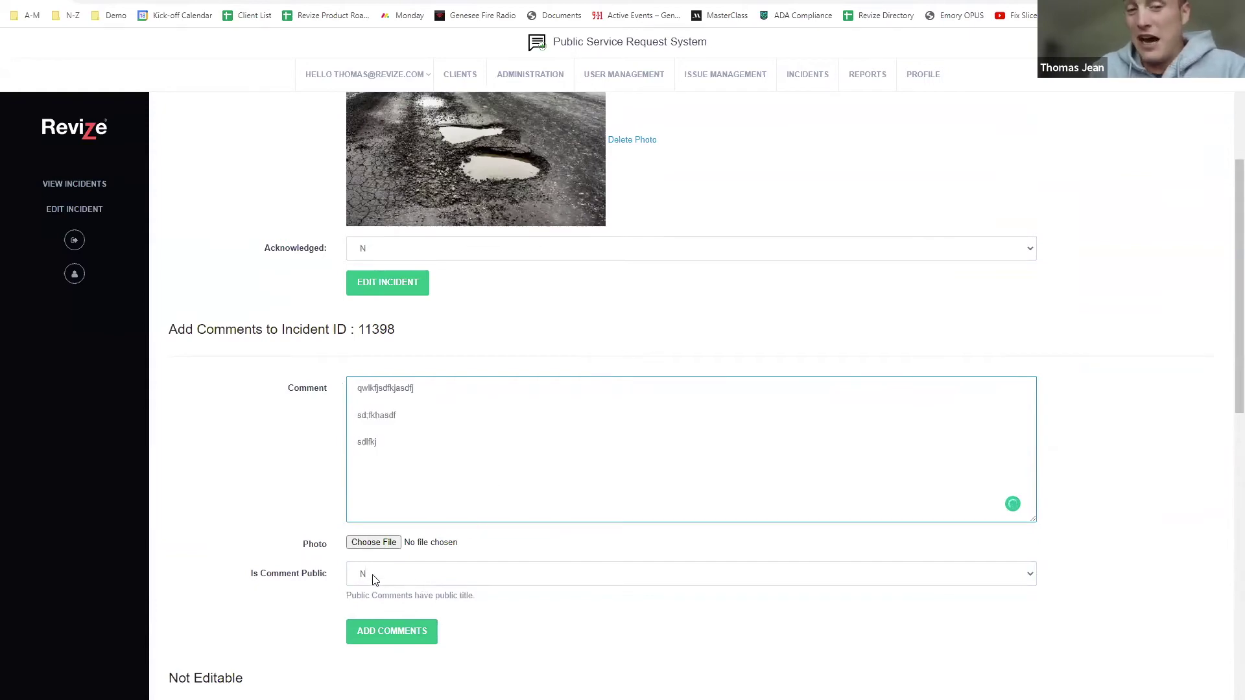
drag(416, 455, 374, 380)
key(BackSpace)
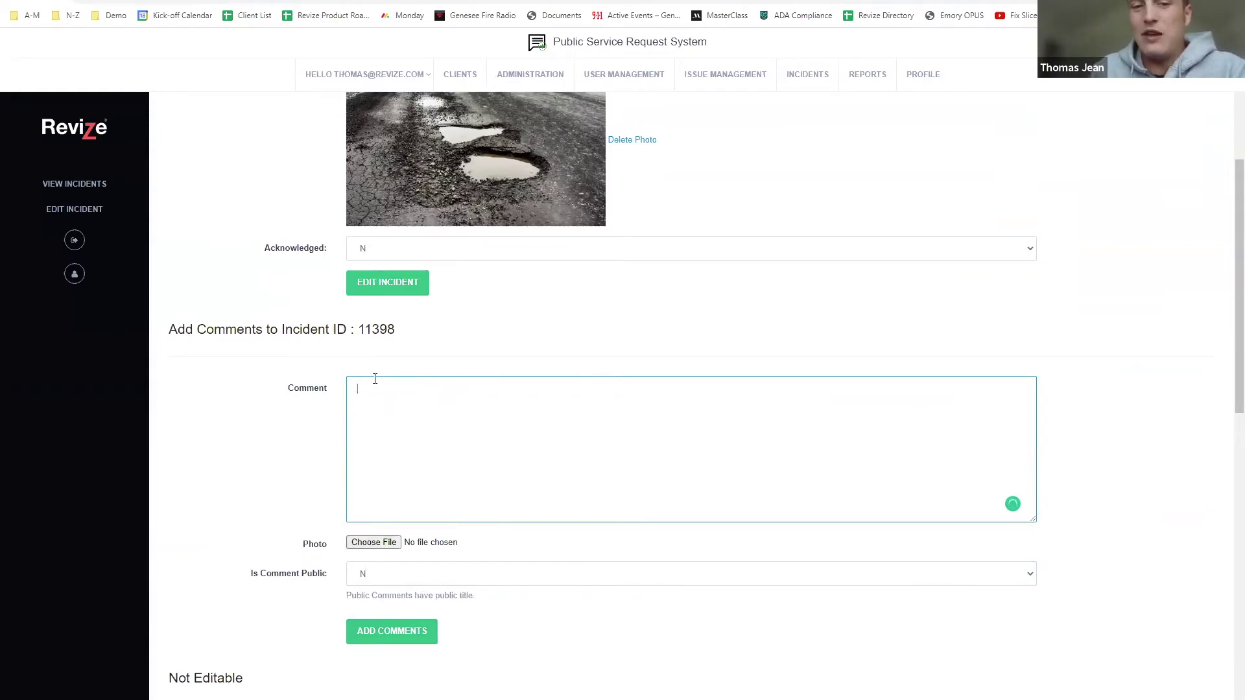
Step: Add the public comment "Sorry about your bicycle, we will fill the pothole within 48 hours." to the pothole incident
click(420, 577)
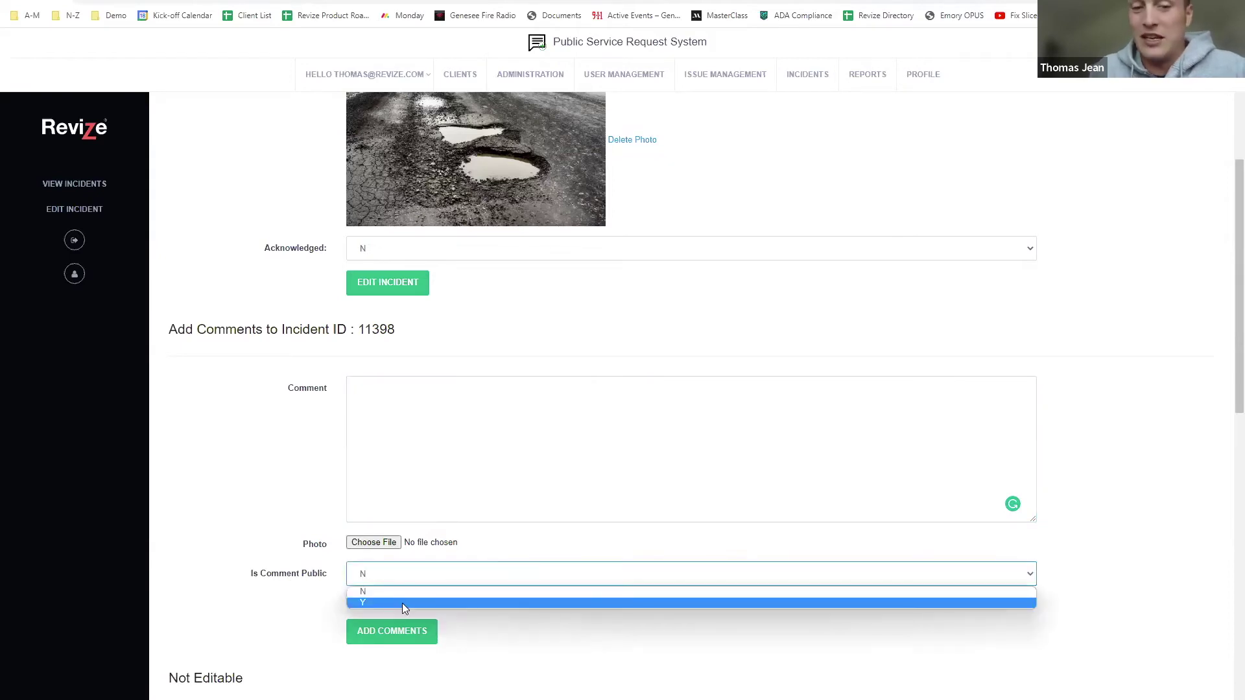
click(439, 436)
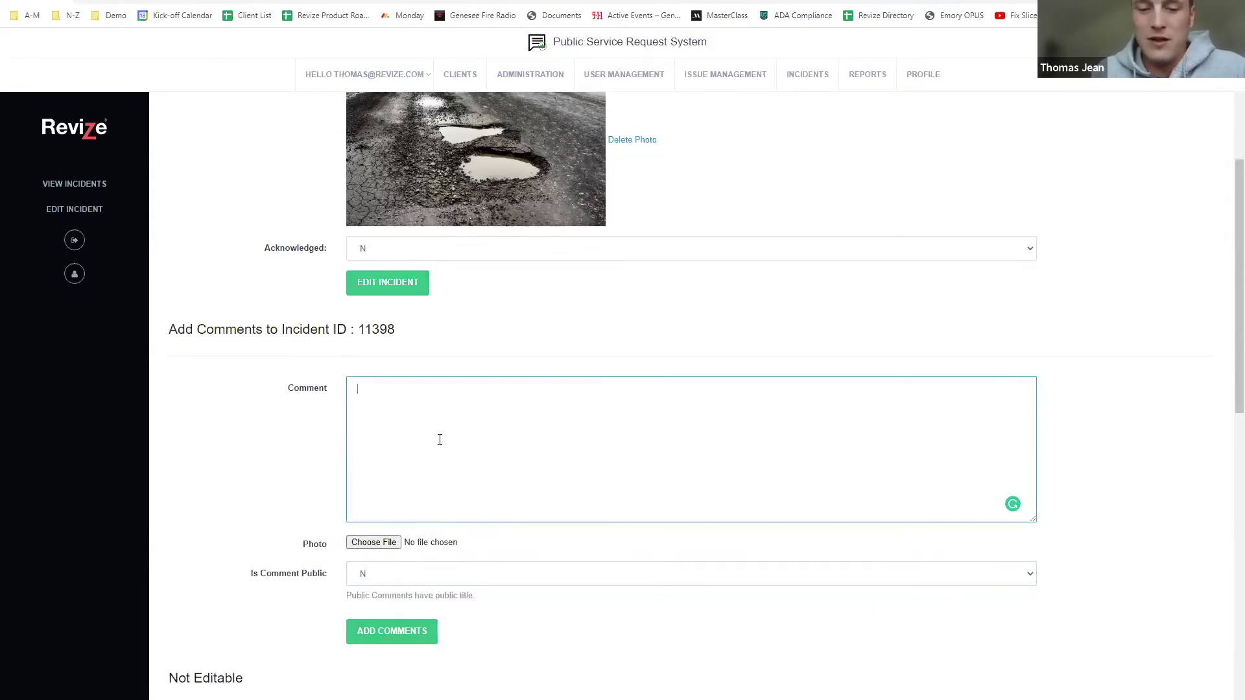
scroll(439, 439, up, 5)
scroll(438, 439, down, 7)
scroll(438, 444, up, 1)
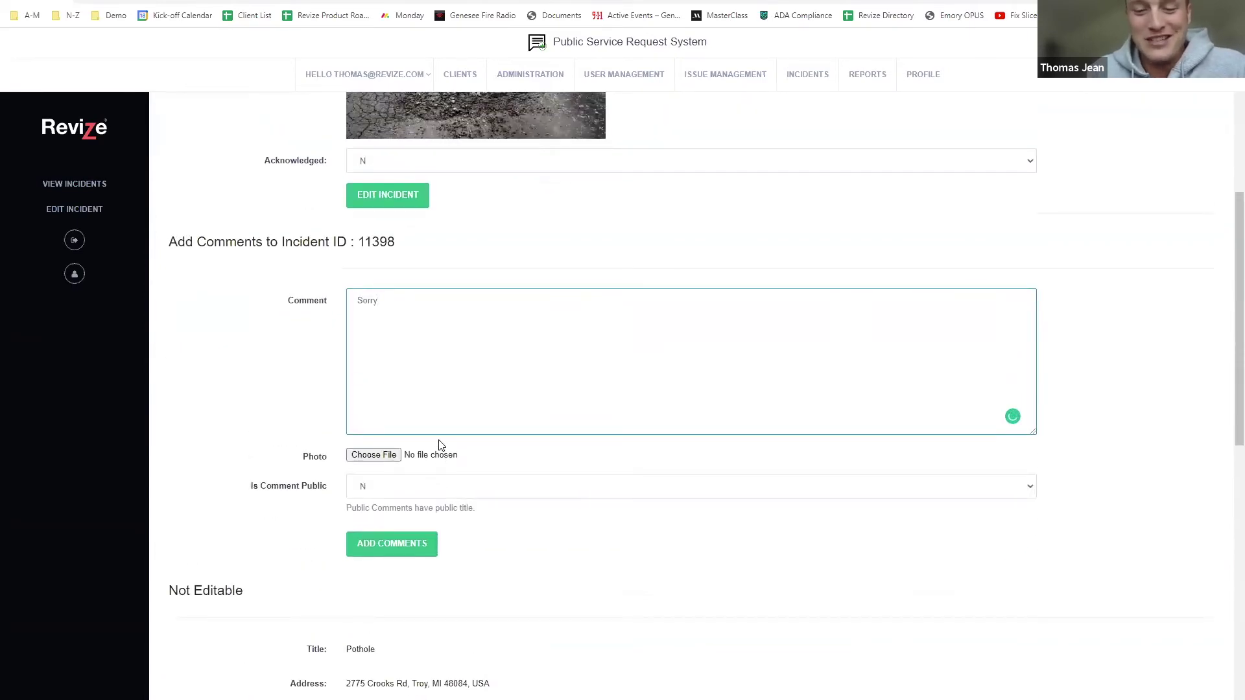
text(your bicycle, we will fill the pothole within 48 hours.)
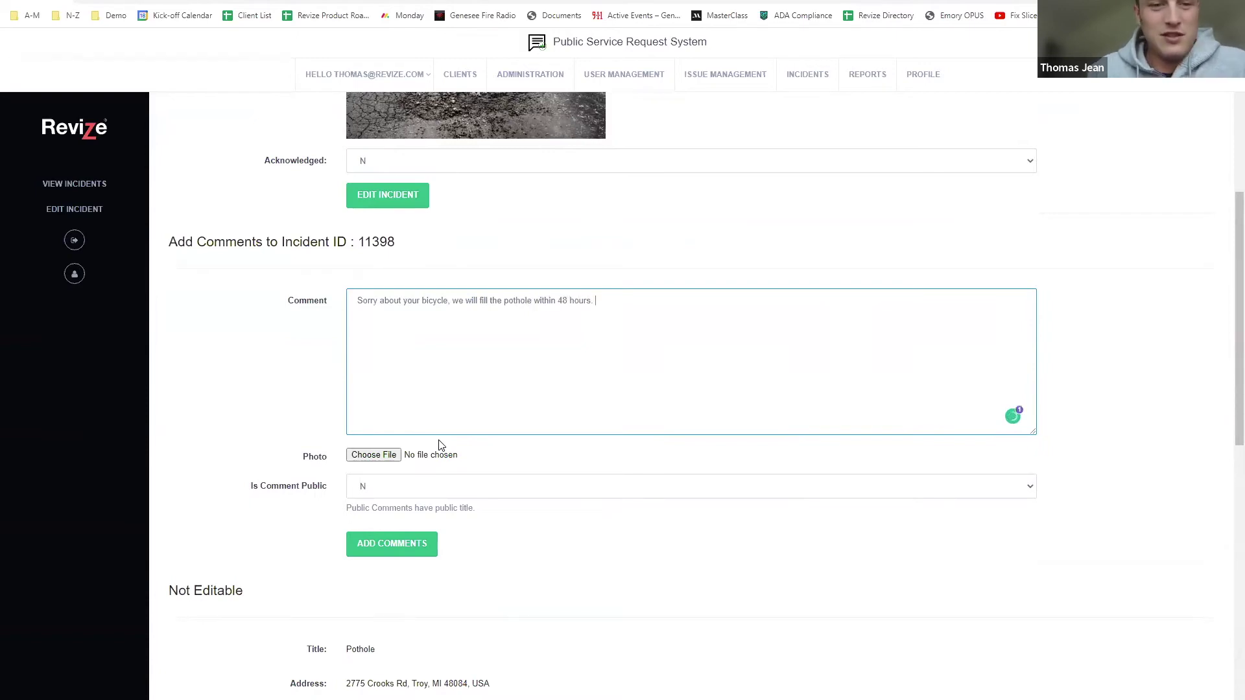
click(448, 486)
click(427, 512)
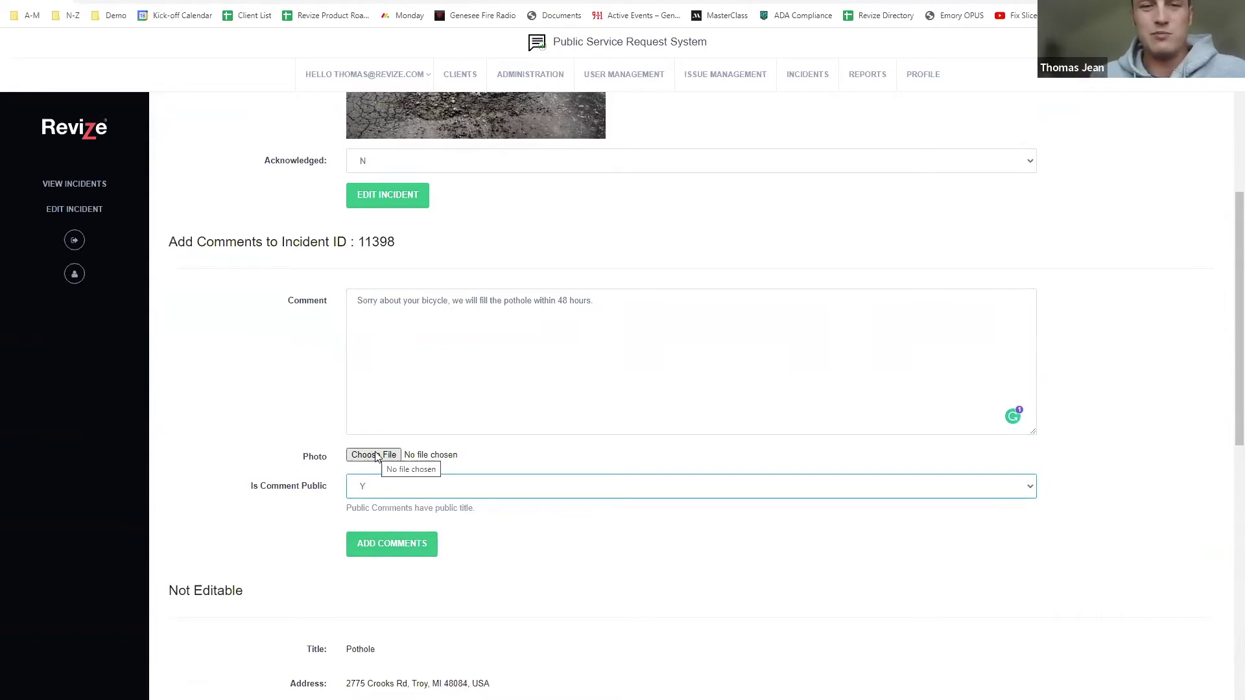
click(391, 544)
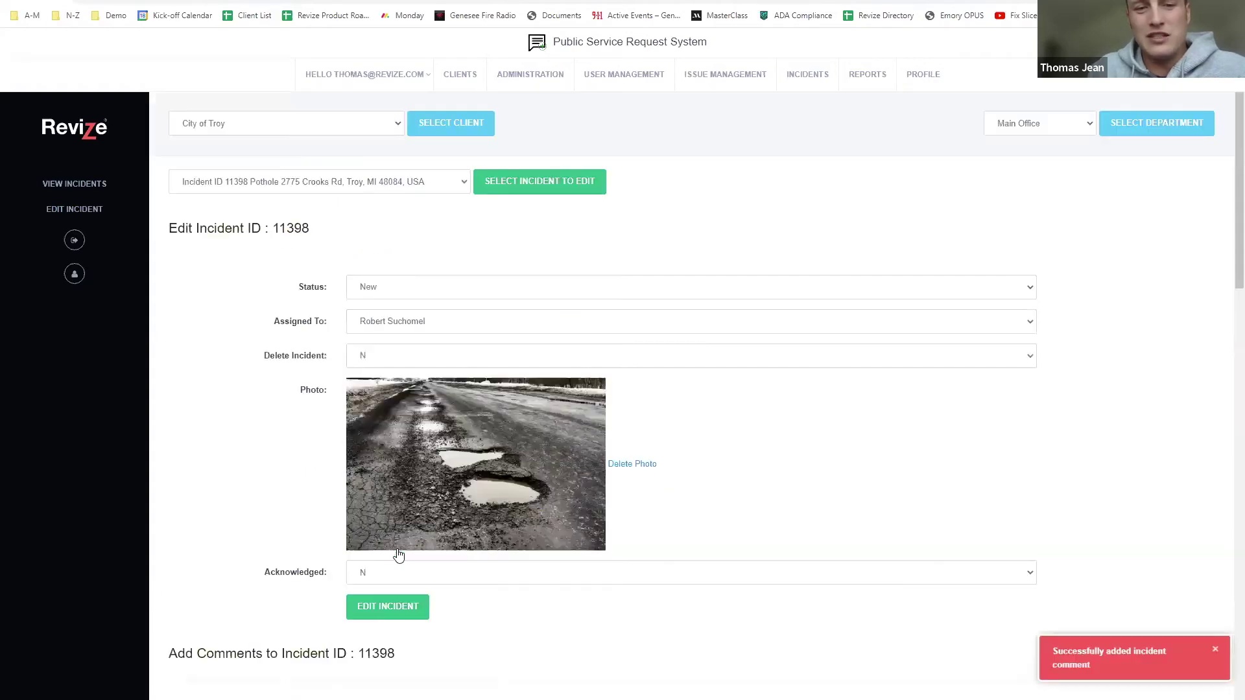
Step: Switch to the public reporting site, sign out of the guest session, and preview the reported potholes on the map
scroll(272, 98, down, 3)
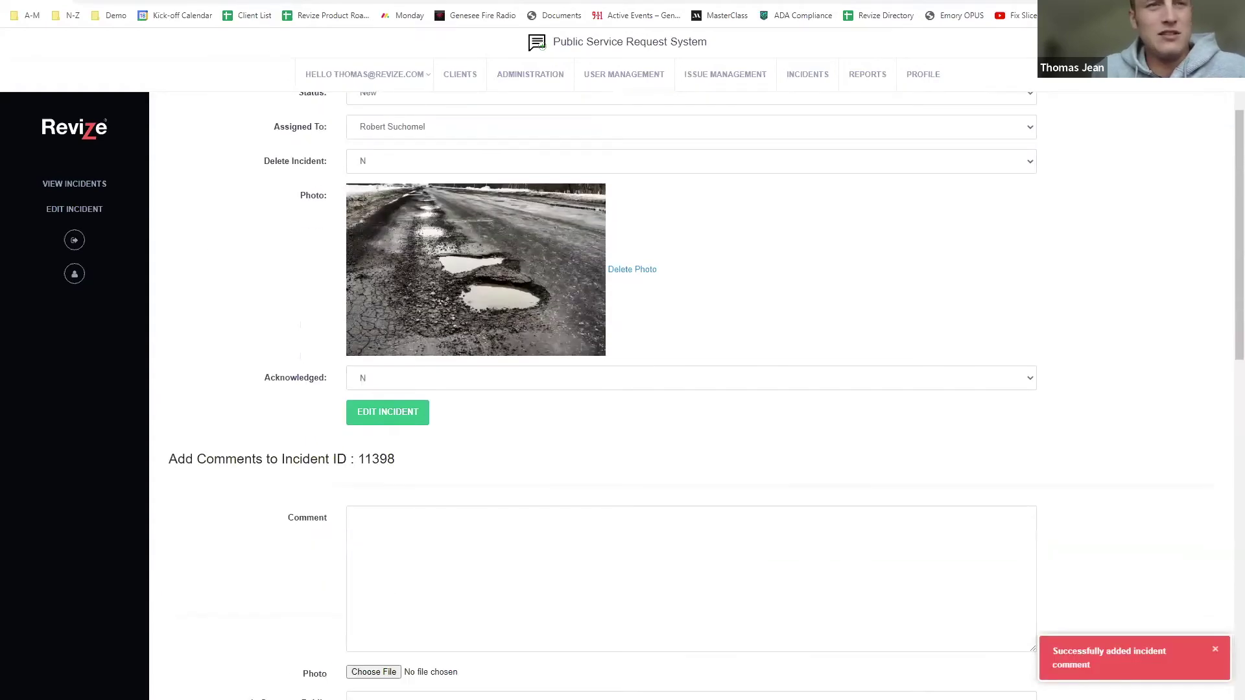
key(ctrl+Tab)
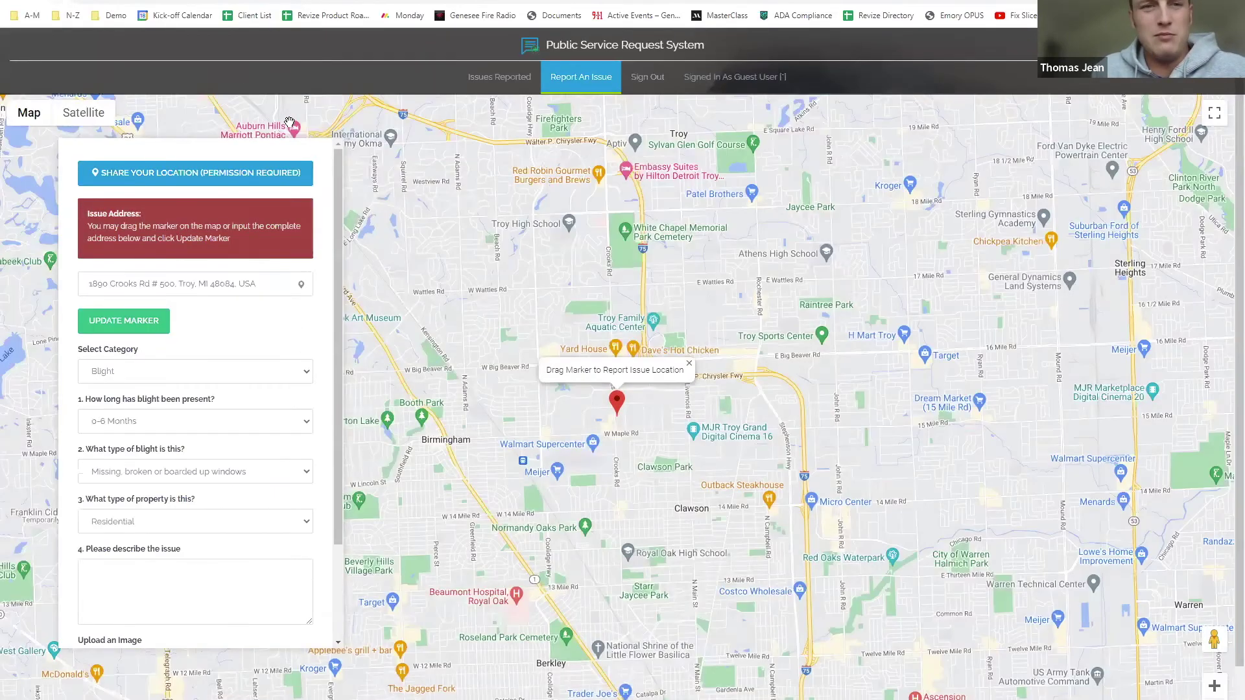
click(647, 77)
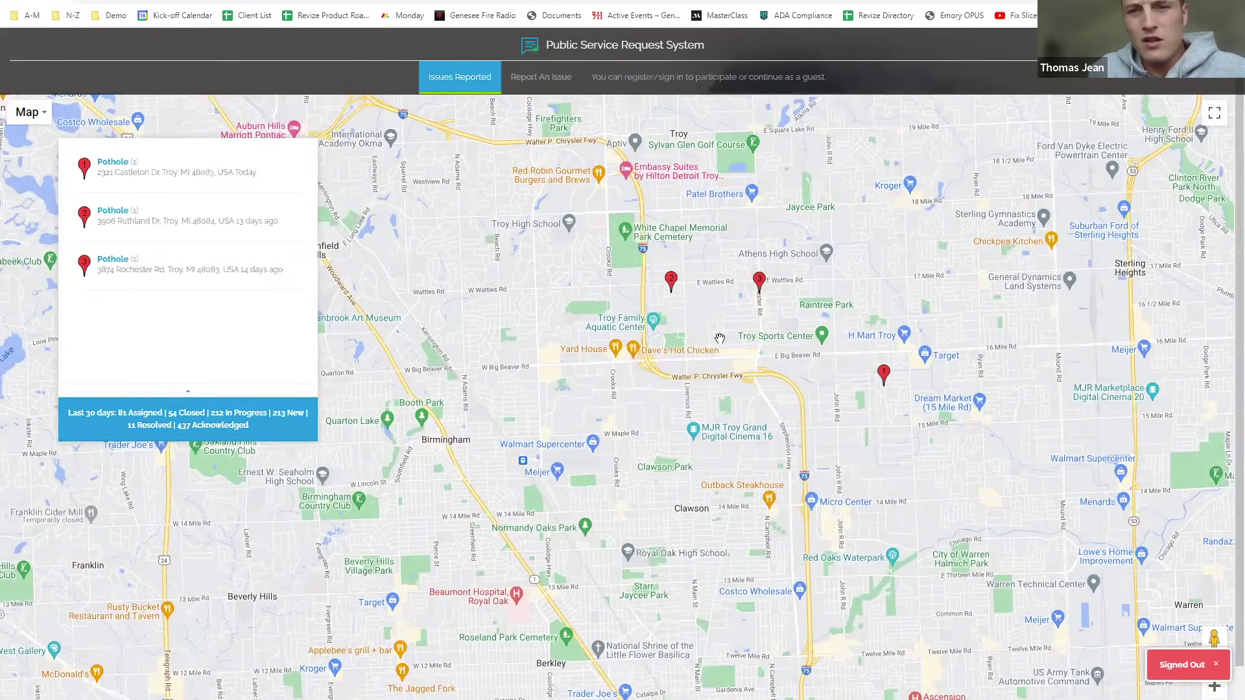
click(122, 173)
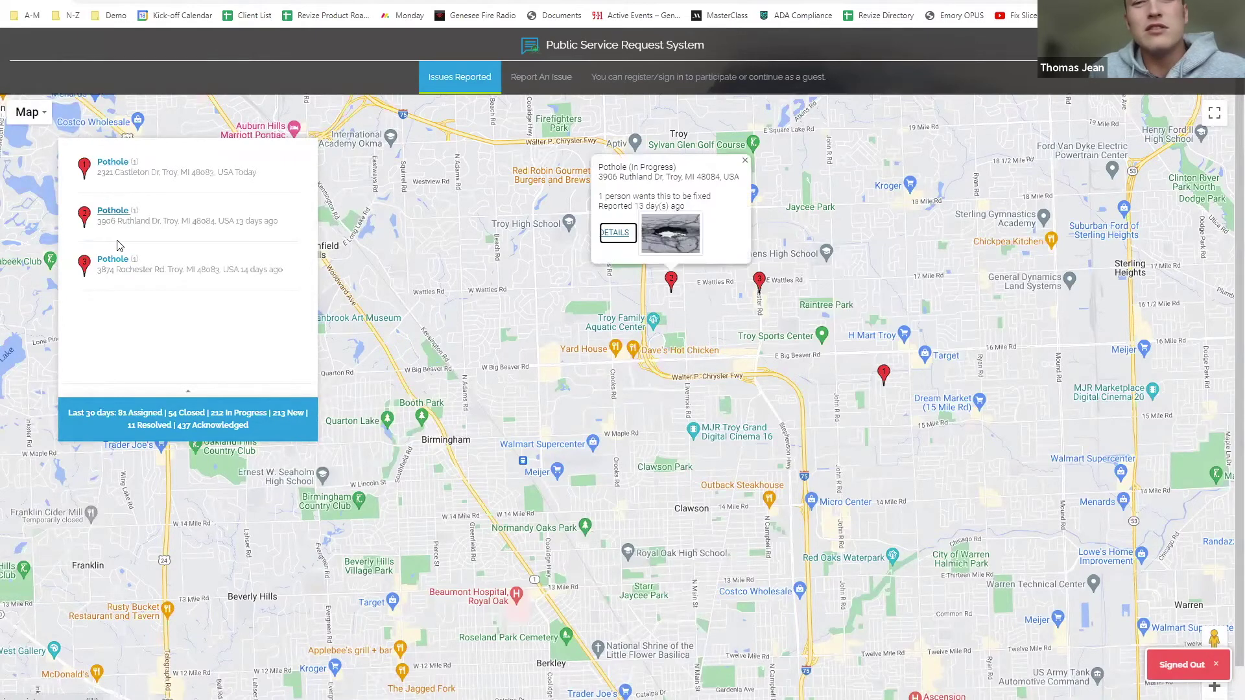
mouse_move(118, 265)
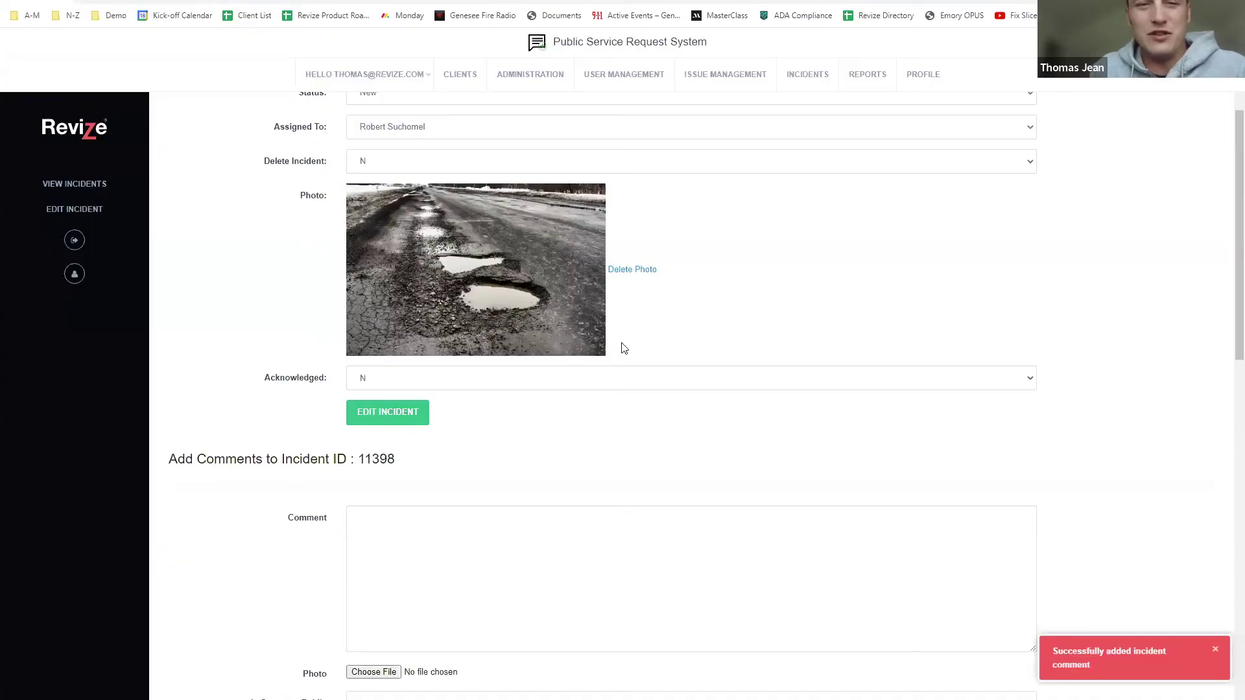
Step: Return to the administration site, try to save the incident's acknowledgement as Y, and sign in again
click(473, 382)
click(440, 403)
key(Tab)
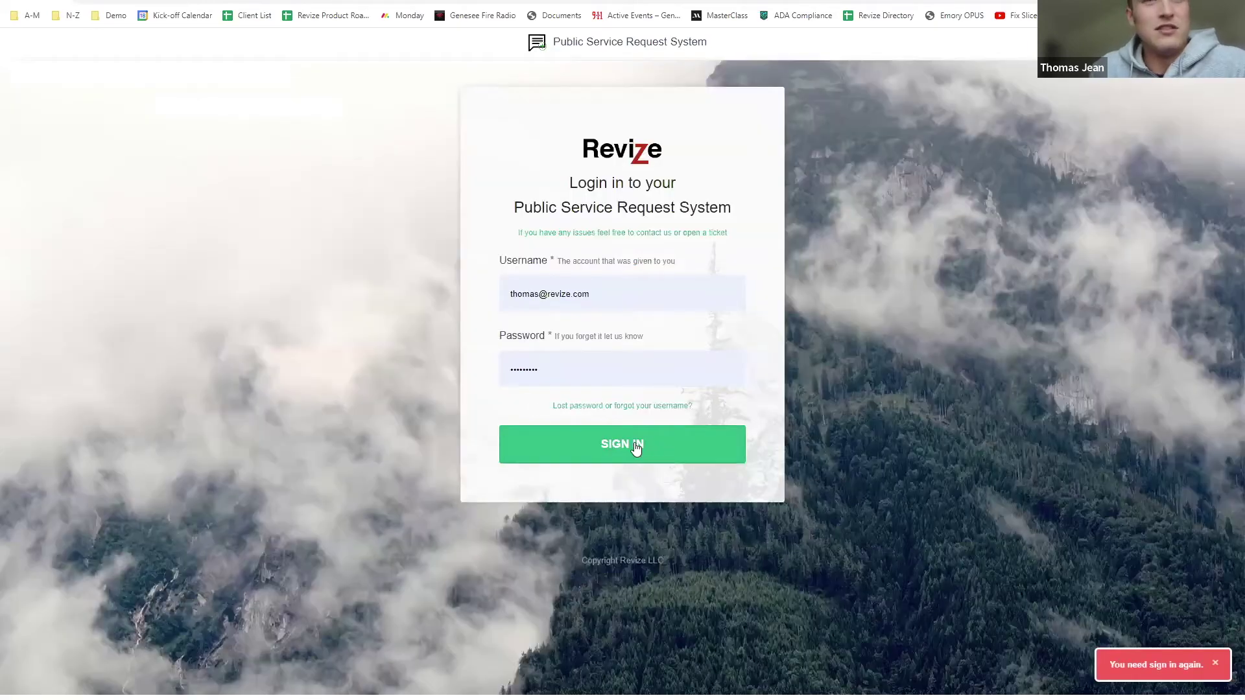
click(636, 445)
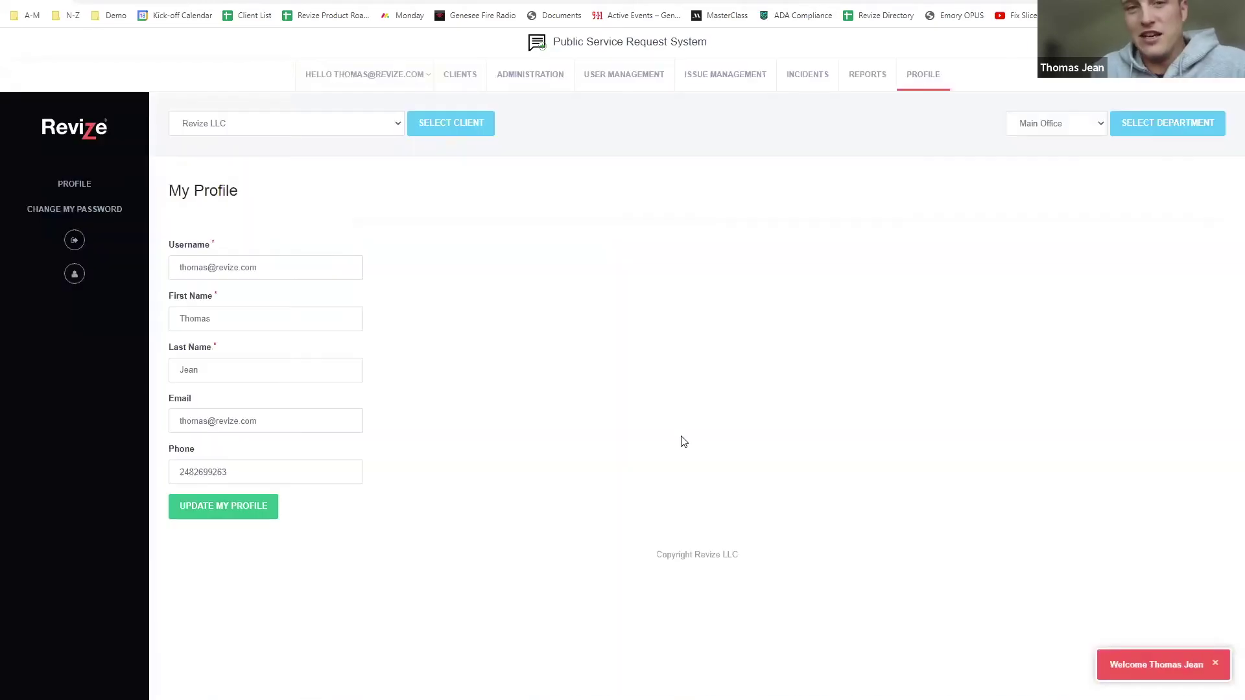
Step: Select City of Troy as the client and open its incident list
click(807, 74)
click(285, 123)
scroll(311, 259, down, 3)
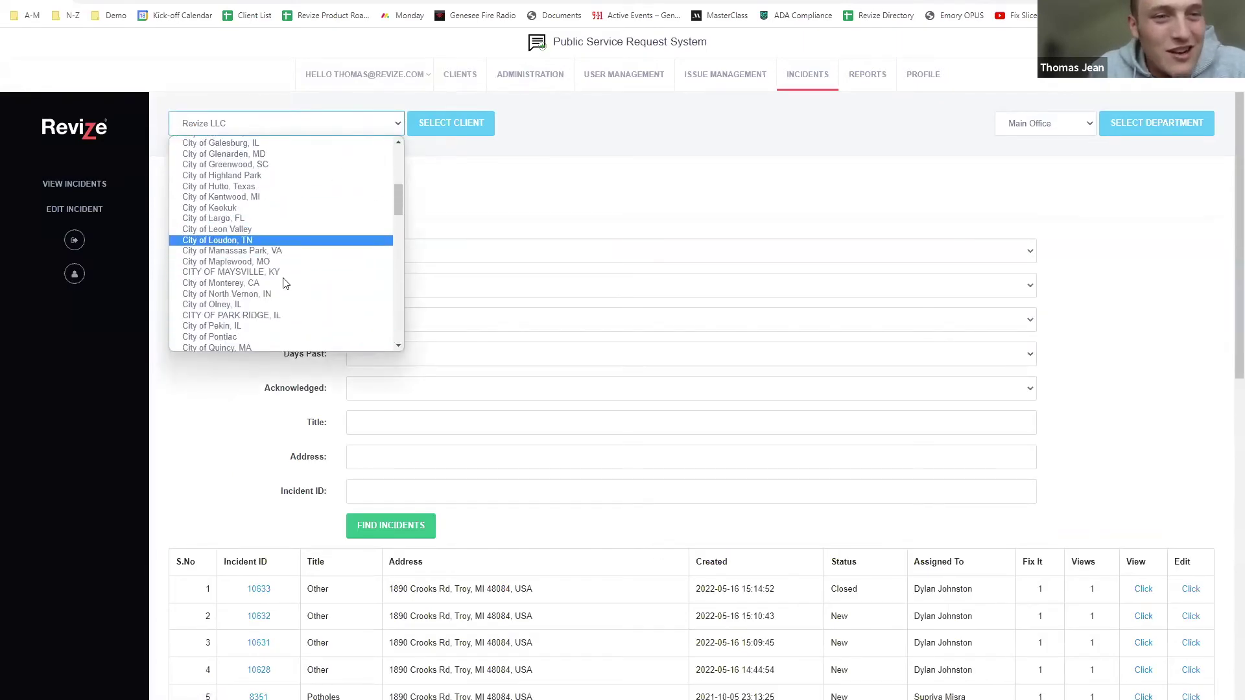
scroll(284, 304, down, 4)
click(266, 302)
click(447, 127)
click(810, 83)
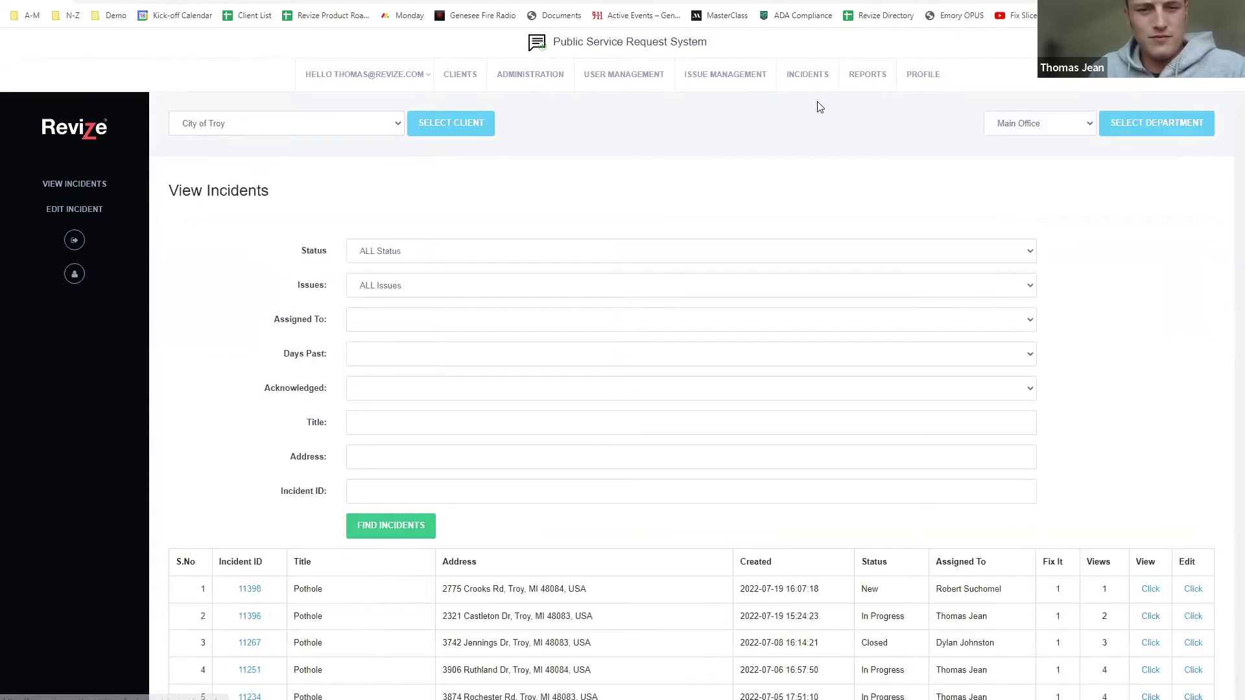
Step: Open the Crooks Rd pothole incident for editing, set Acknowledged to Y, and save the incident
click(1192, 590)
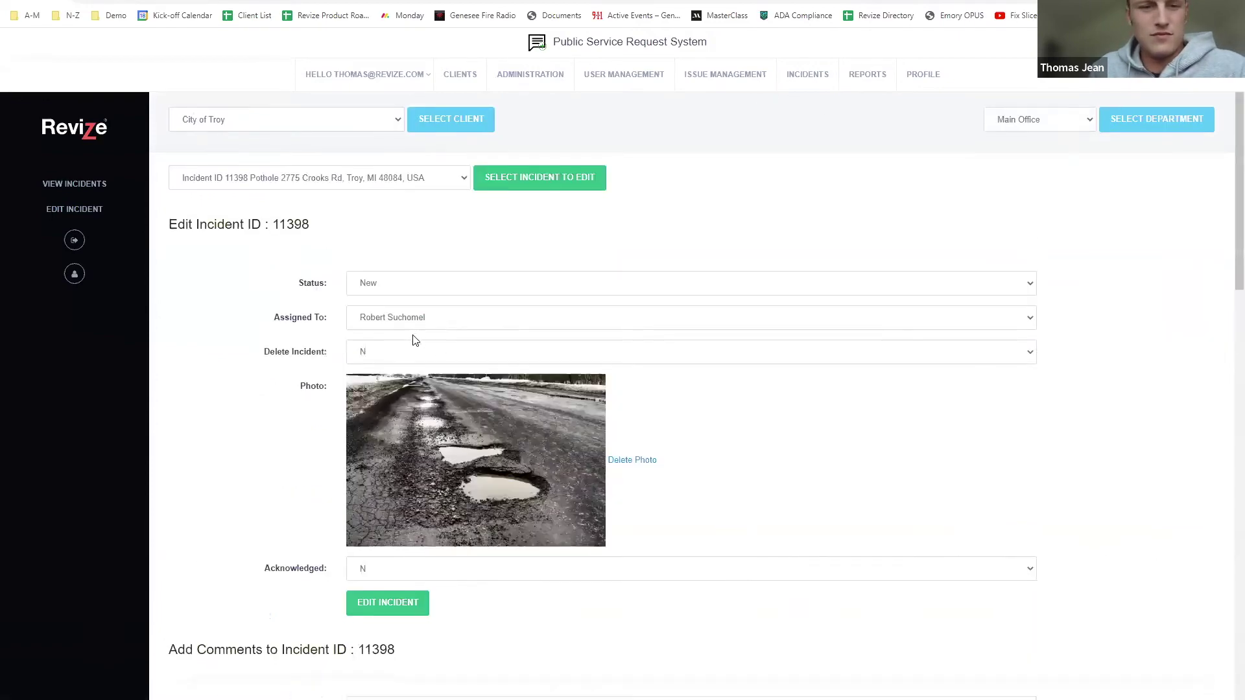
scroll(435, 261, down, 5)
click(434, 257)
click(410, 277)
click(407, 281)
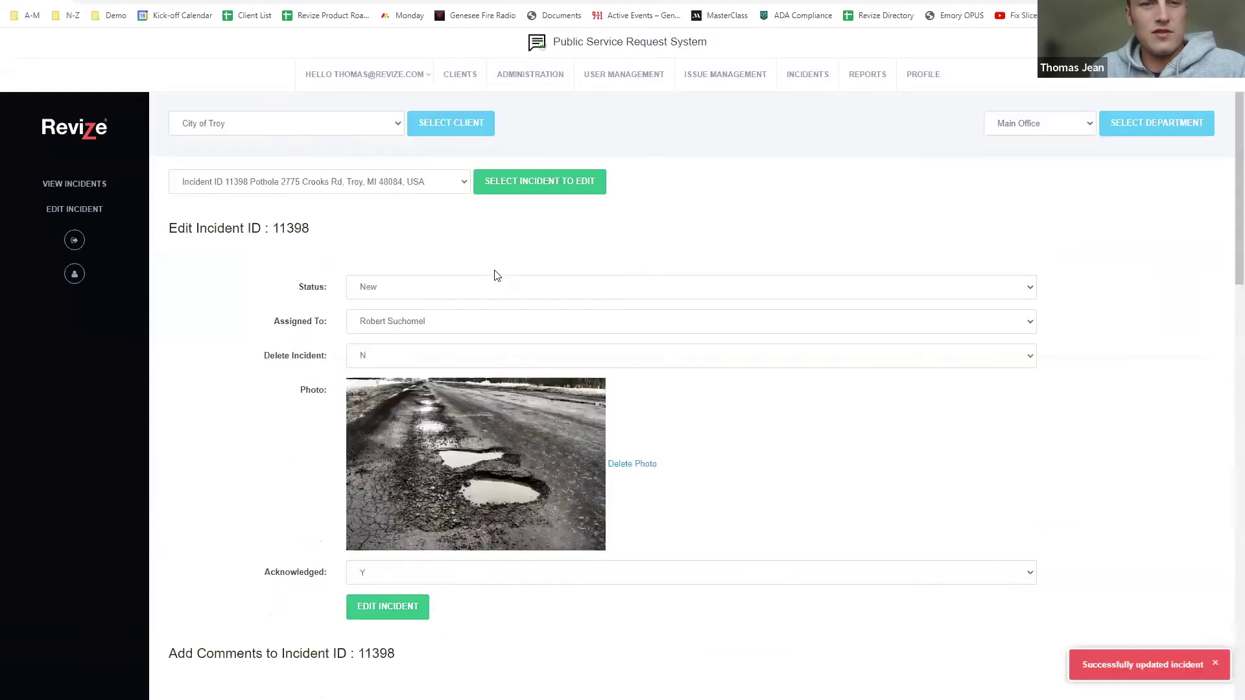
Step: Review the acknowledged incident's reporter details, issue description, status history and comments, as well as the form for adding comments
scroll(788, 235, down, 10)
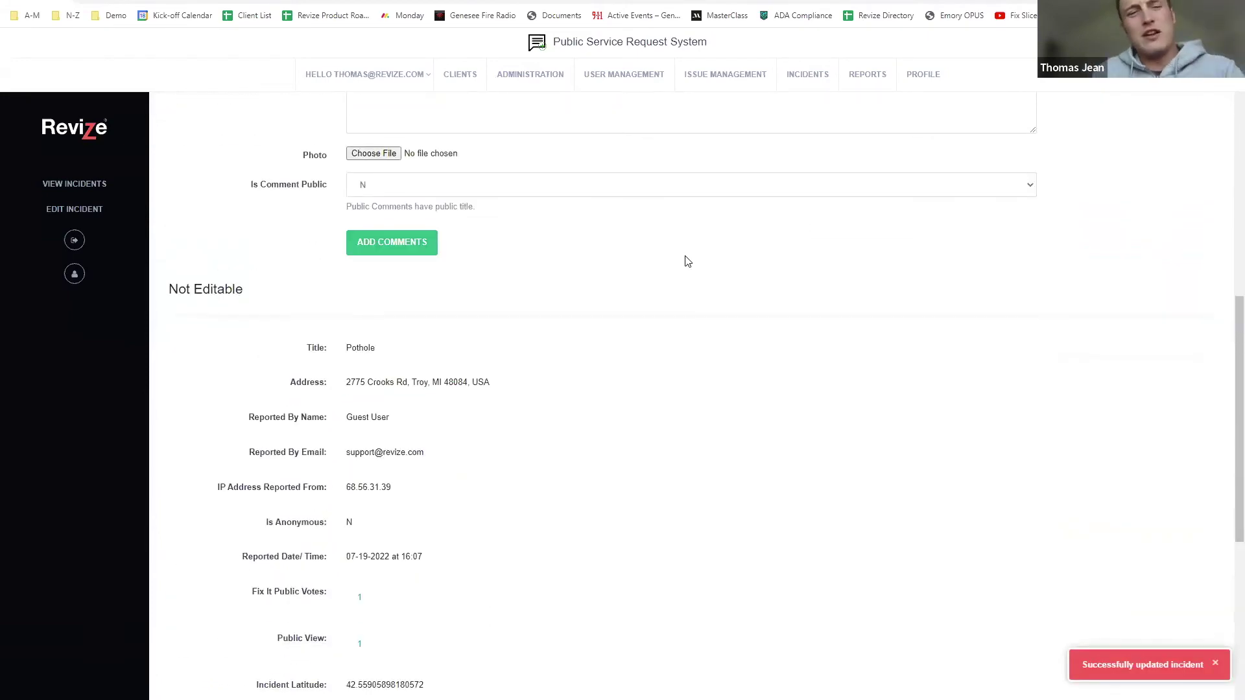
scroll(533, 222, down, 2)
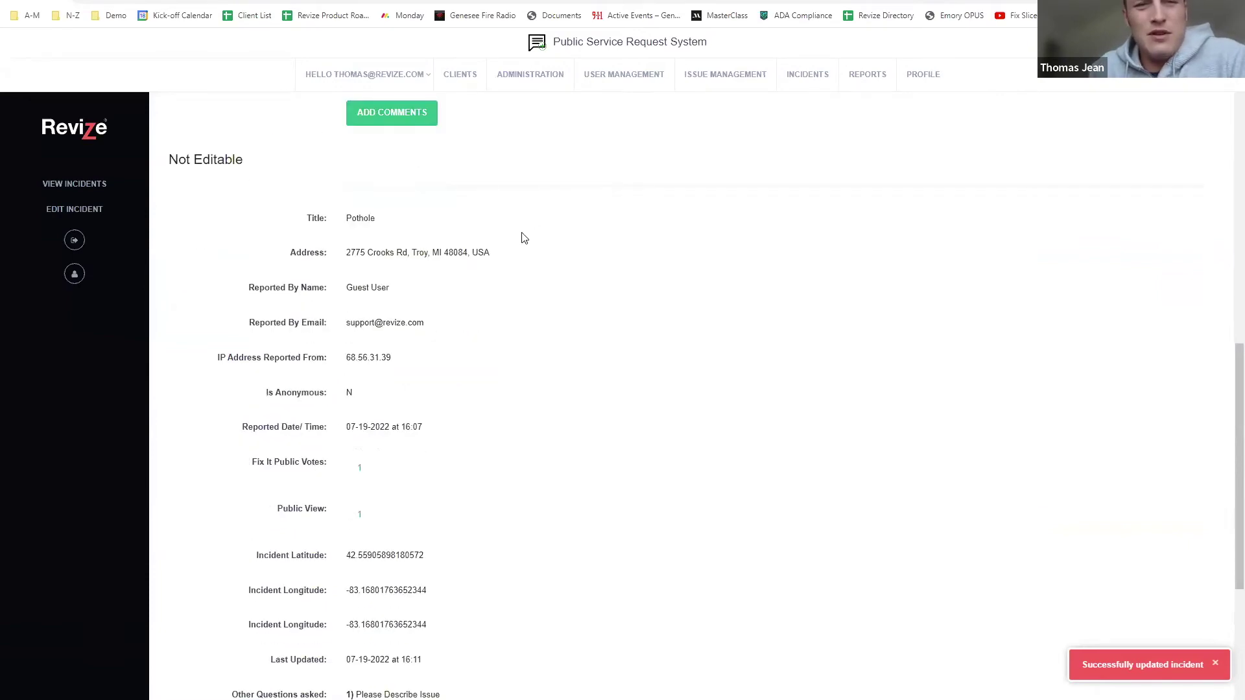
scroll(447, 272, down, 3)
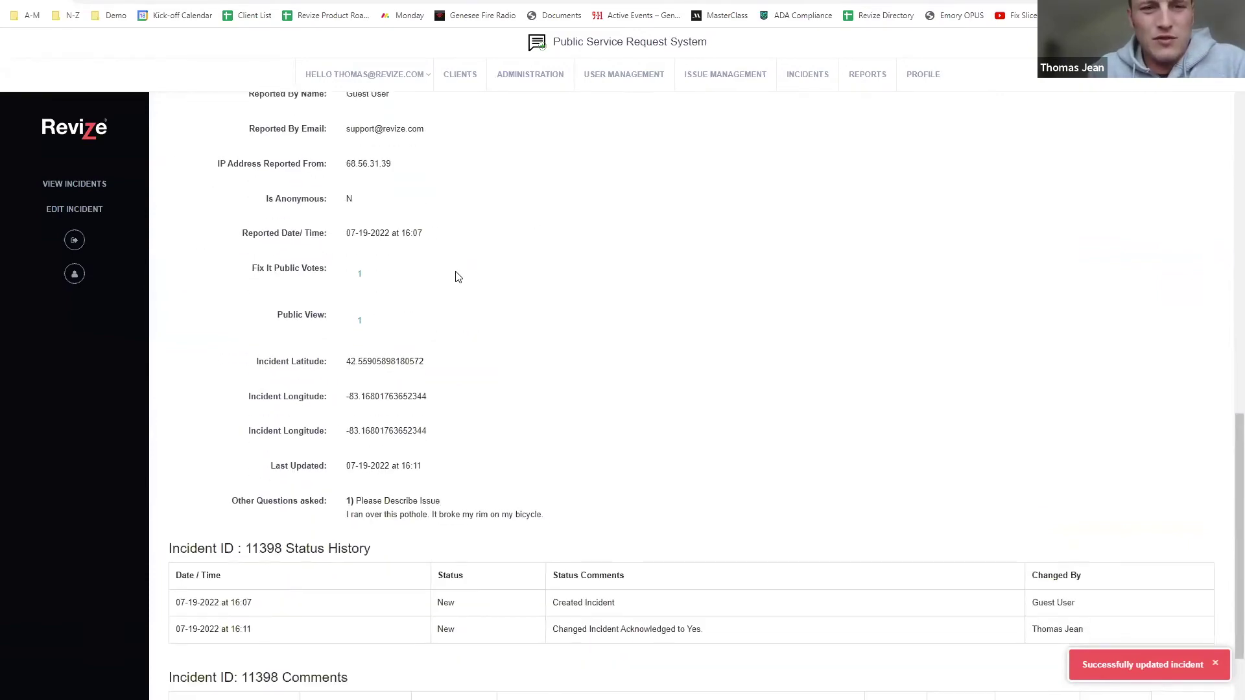
scroll(479, 278, up, 1)
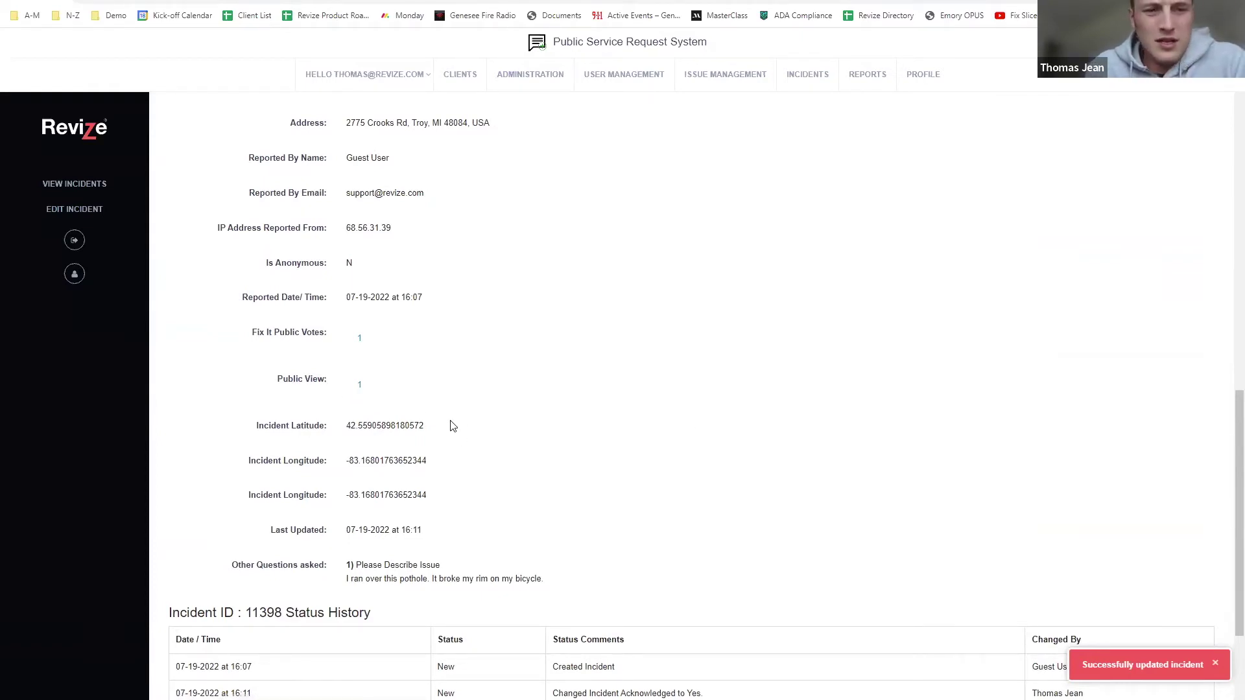
scroll(446, 483, down, 3)
drag(569, 415, 339, 417)
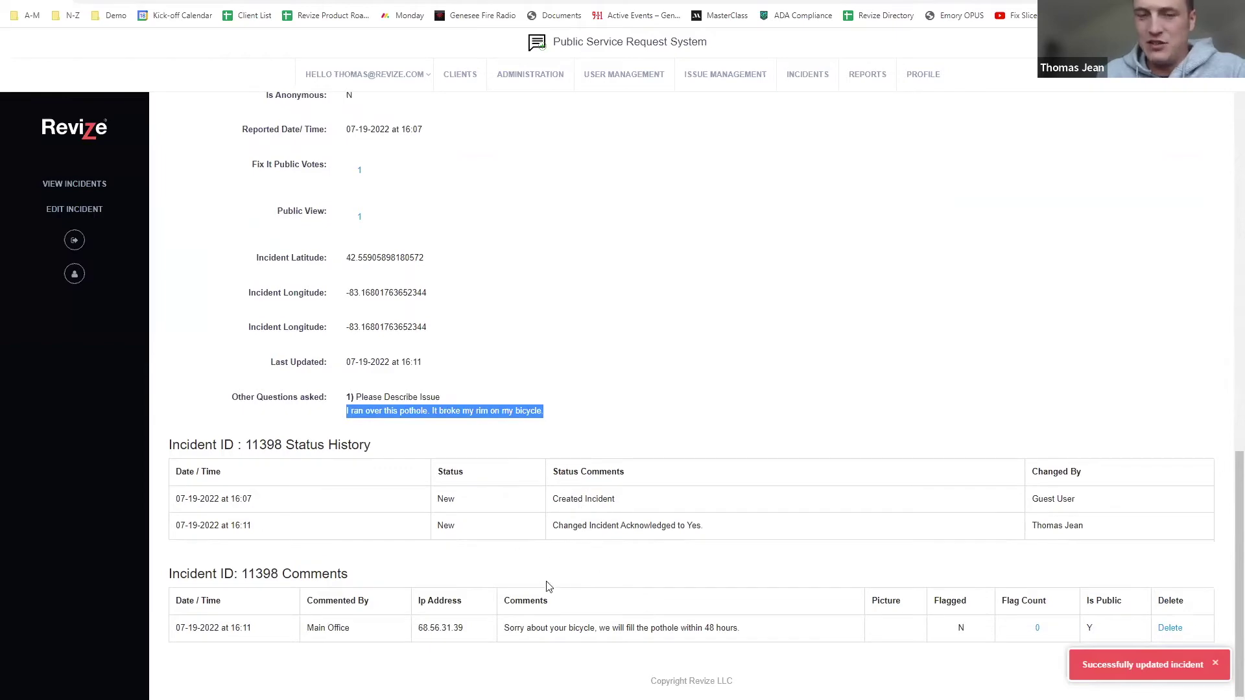
scroll(564, 384, up, 8)
scroll(569, 383, up, 3)
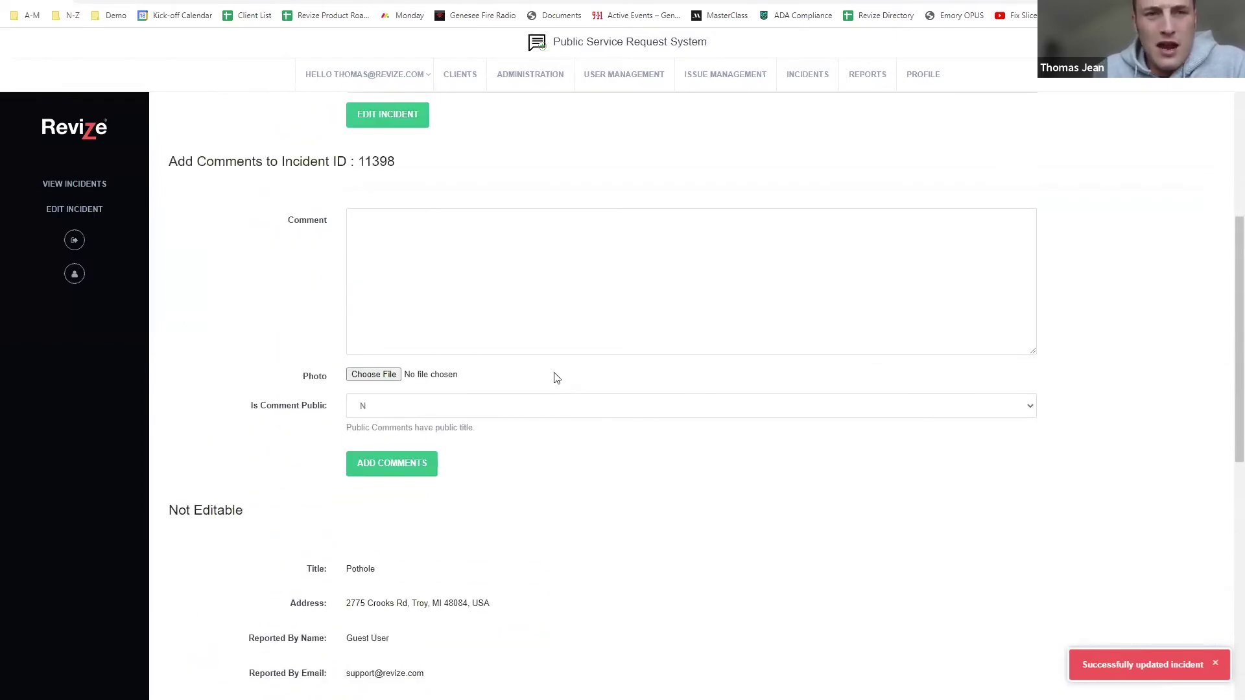
scroll(538, 286, up, 7)
scroll(541, 322, down, 7)
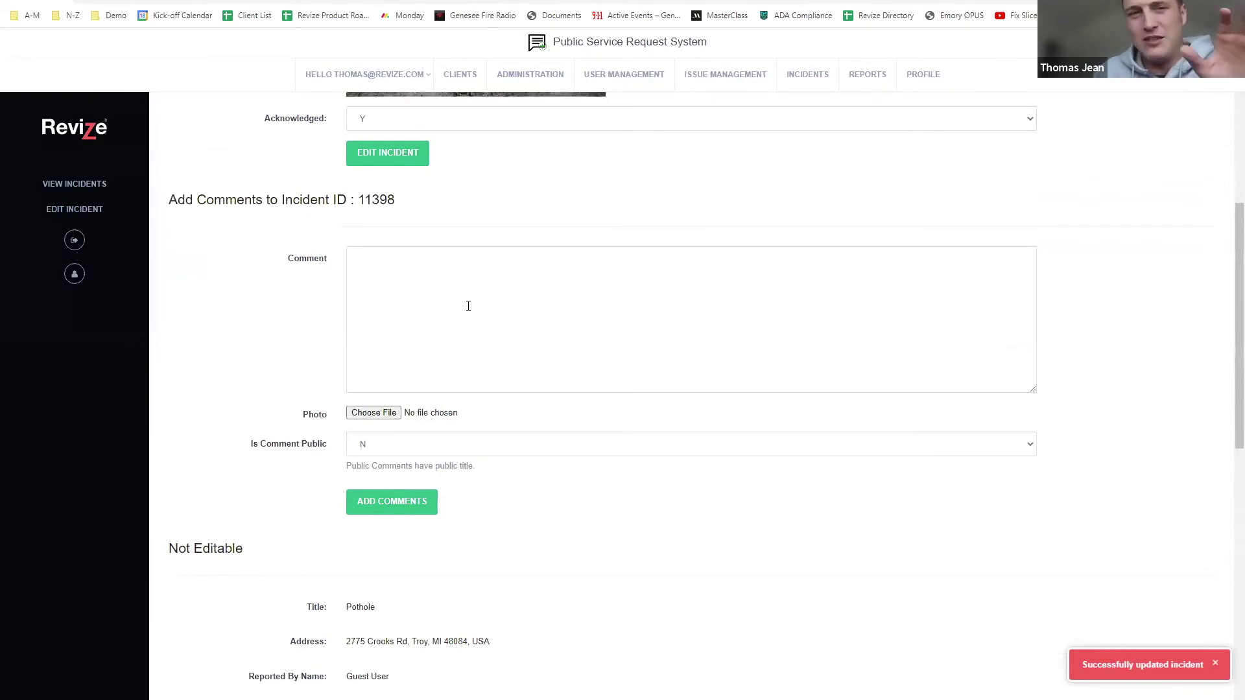
Step: Set the incident's status to In Progress, save the incident, and check its status history
scroll(470, 307, up, 7)
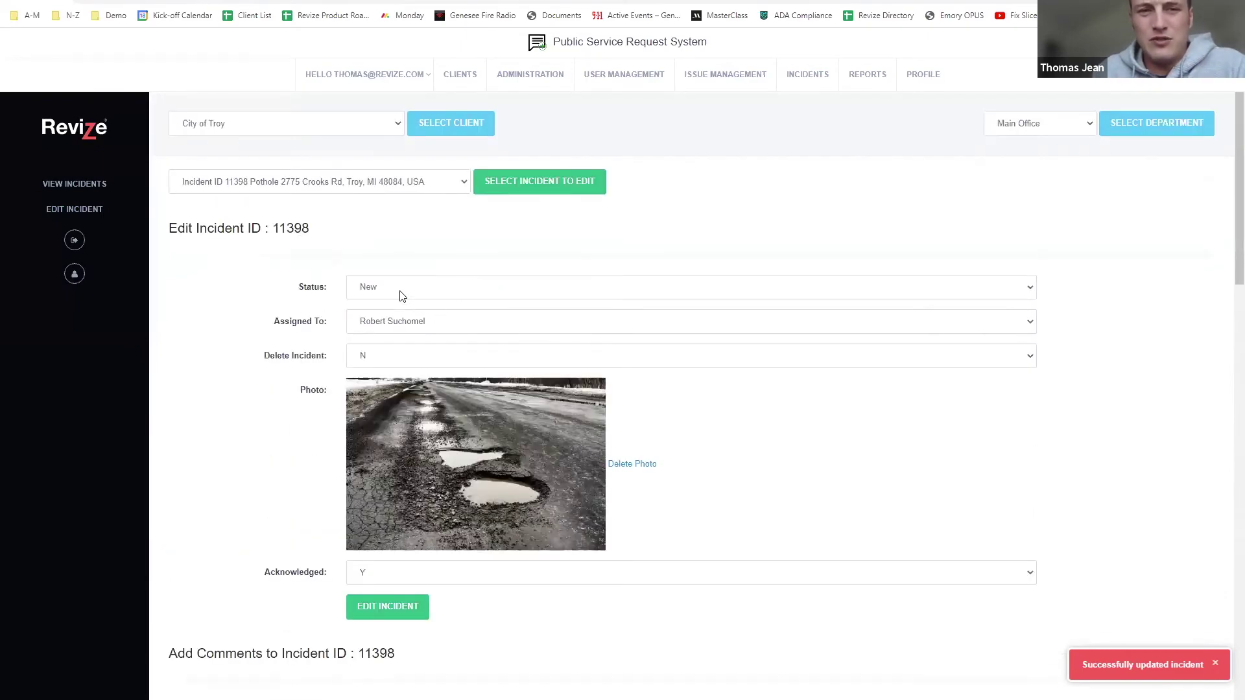
click(528, 284)
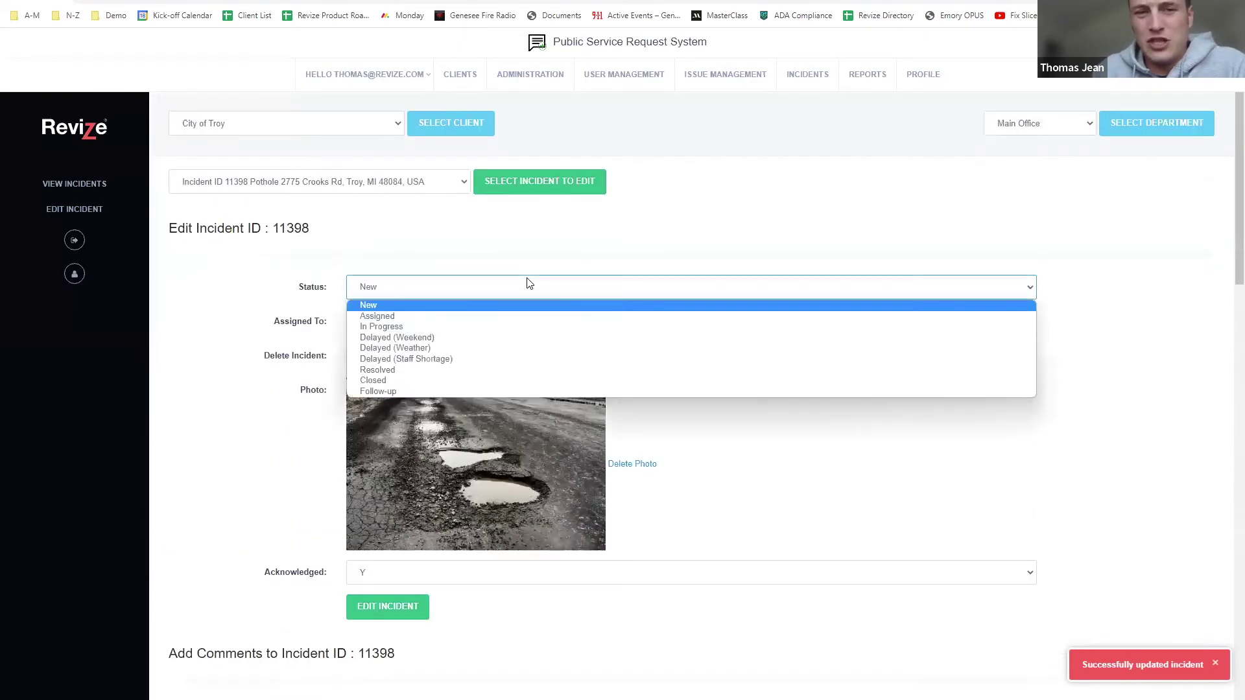
click(454, 327)
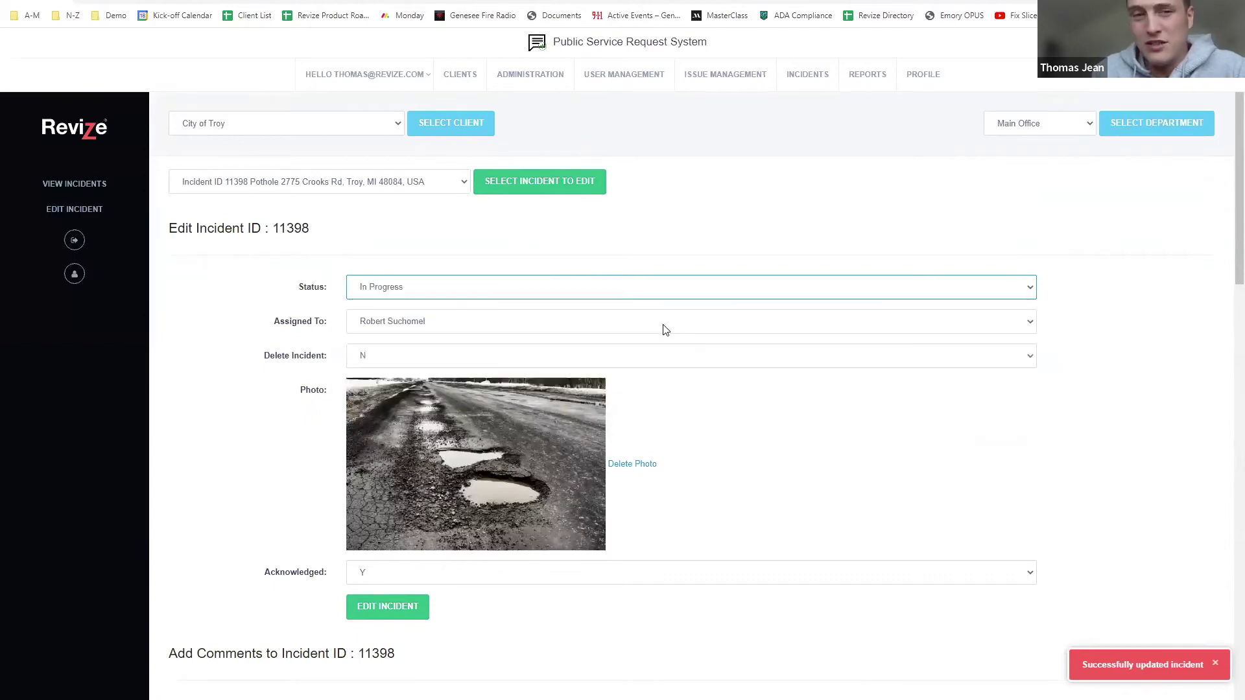
click(409, 605)
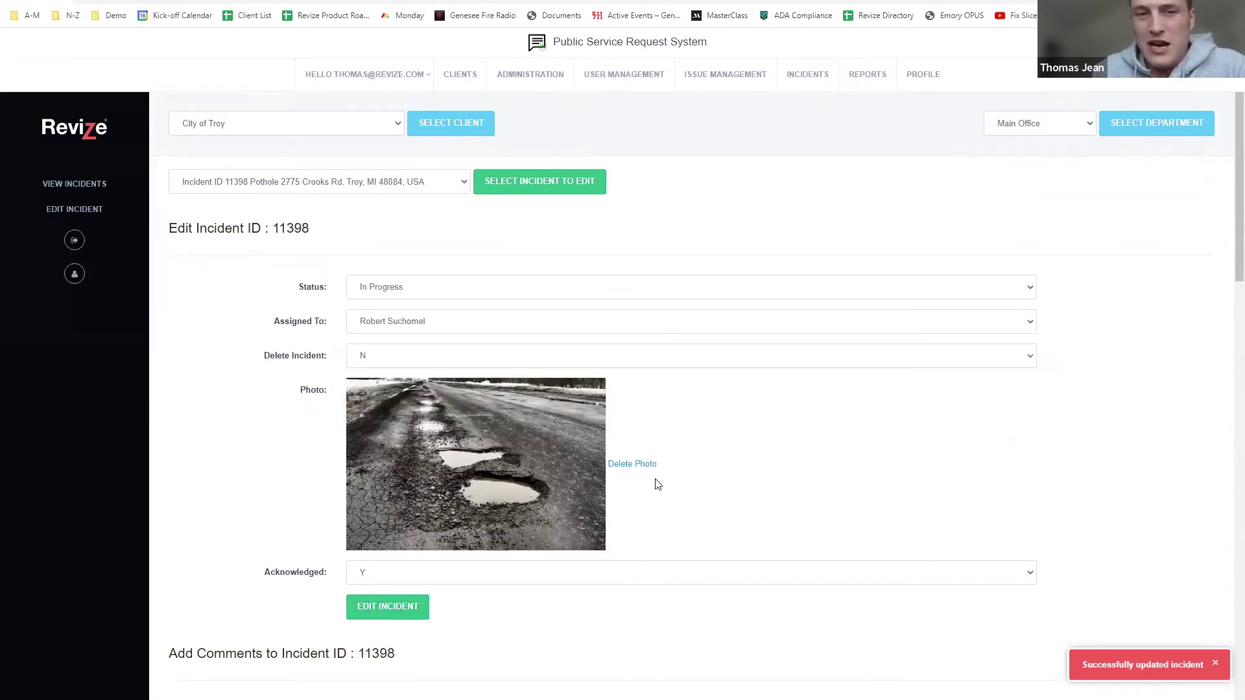
scroll(655, 481, down, 16)
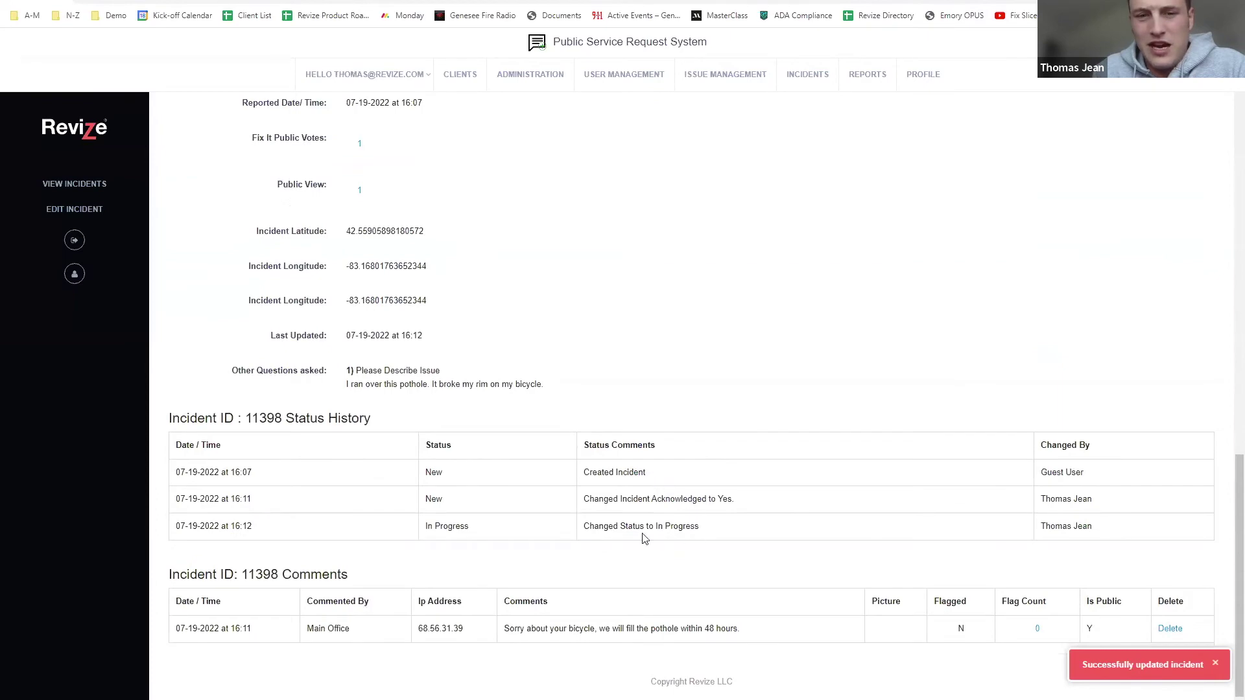
Step: Set the incident's status to Closed, keep the current assignee, and save the incident
scroll(632, 543, up, 15)
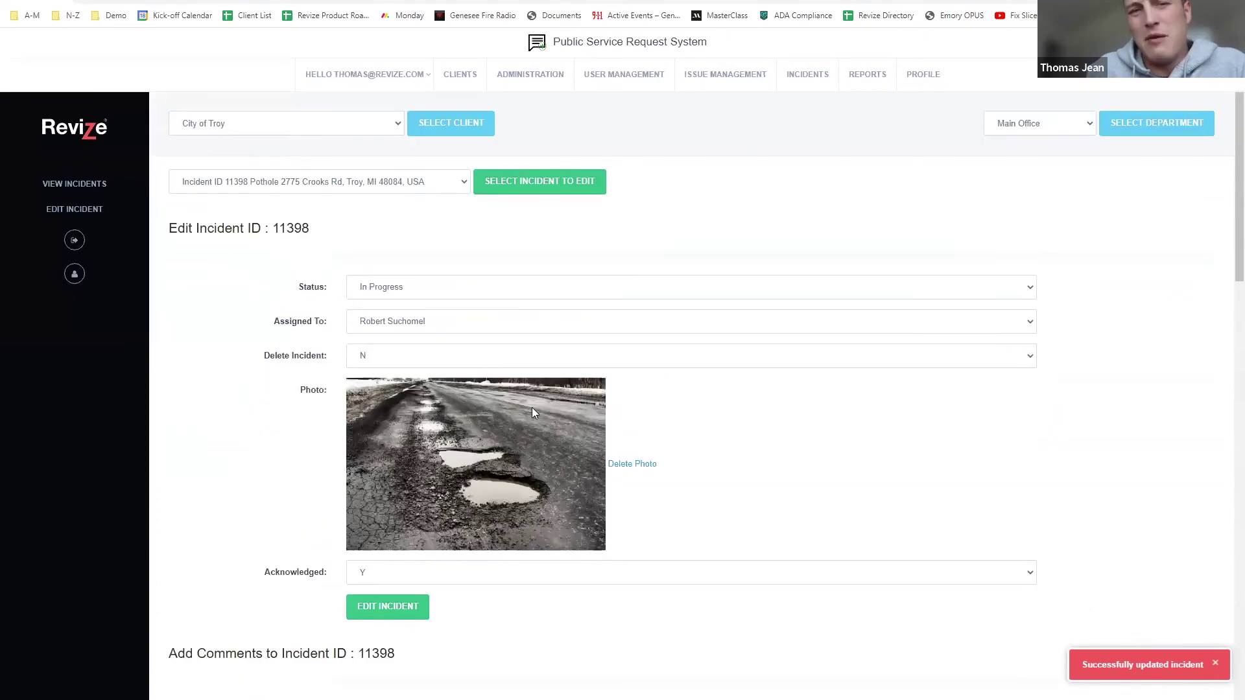
click(428, 287)
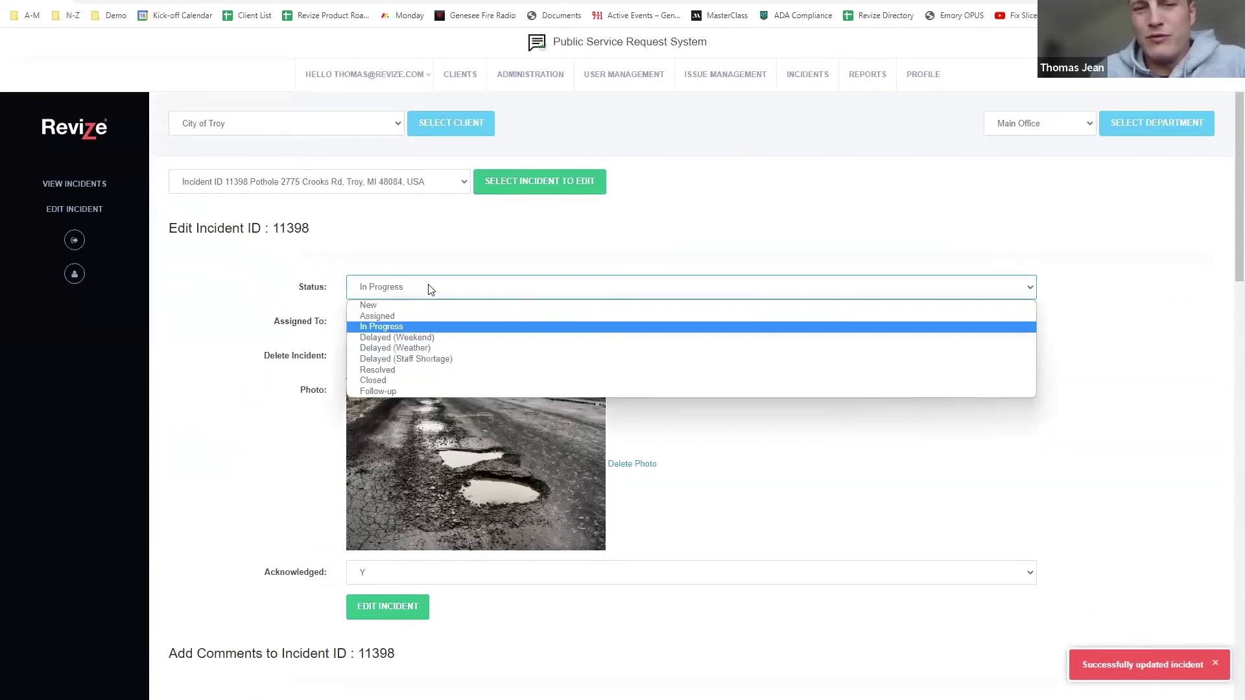
click(424, 380)
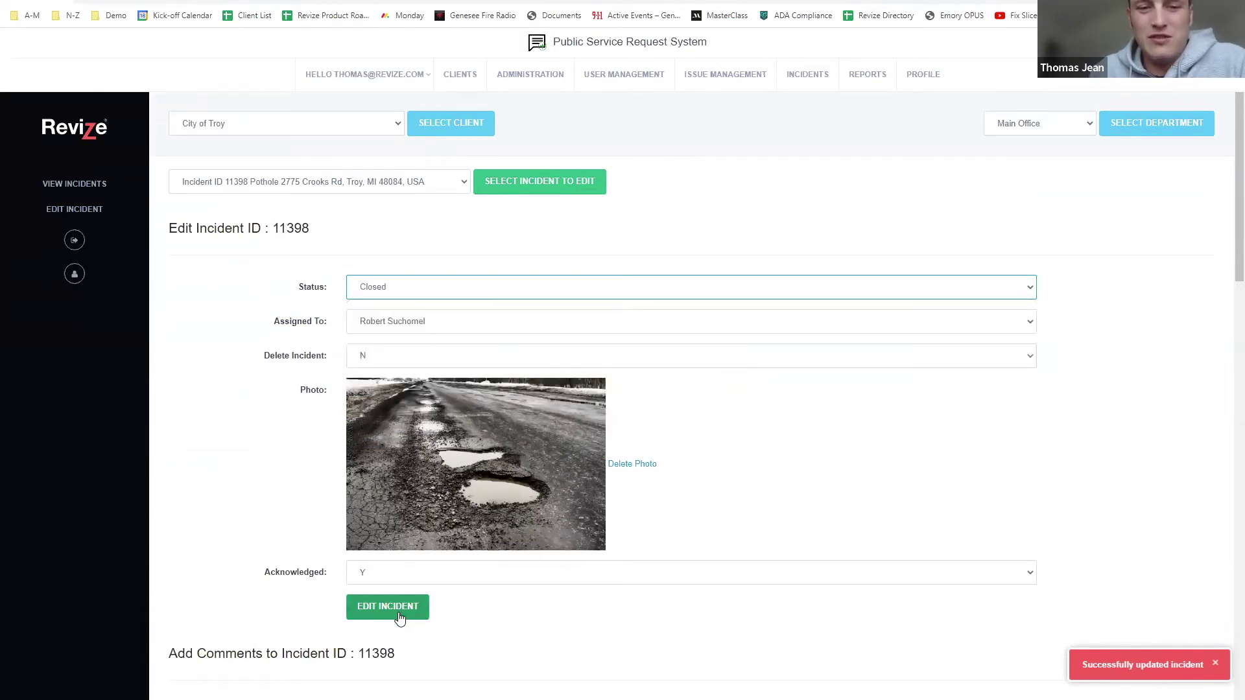
click(453, 324)
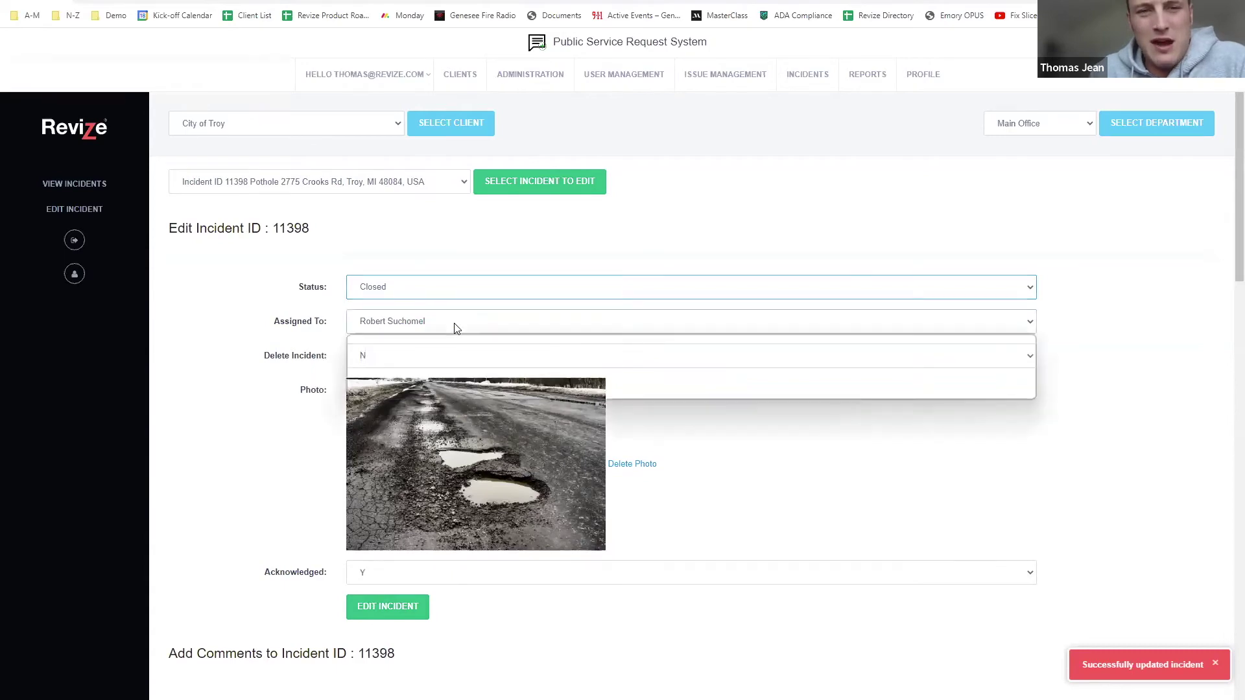
click(906, 439)
click(378, 611)
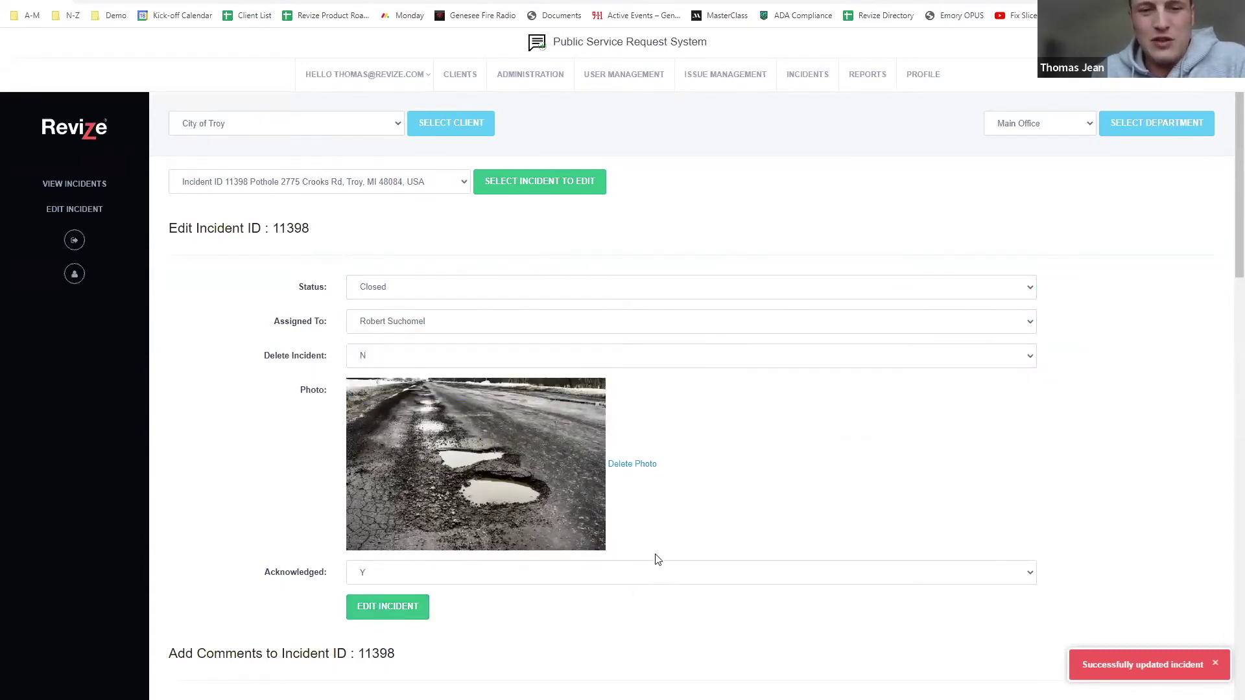
Step: Review the In Progress and Closed entries in the incident's status history, and look briefly at the public map of reported issues
scroll(661, 502, down, 15)
drag(711, 531, 353, 525)
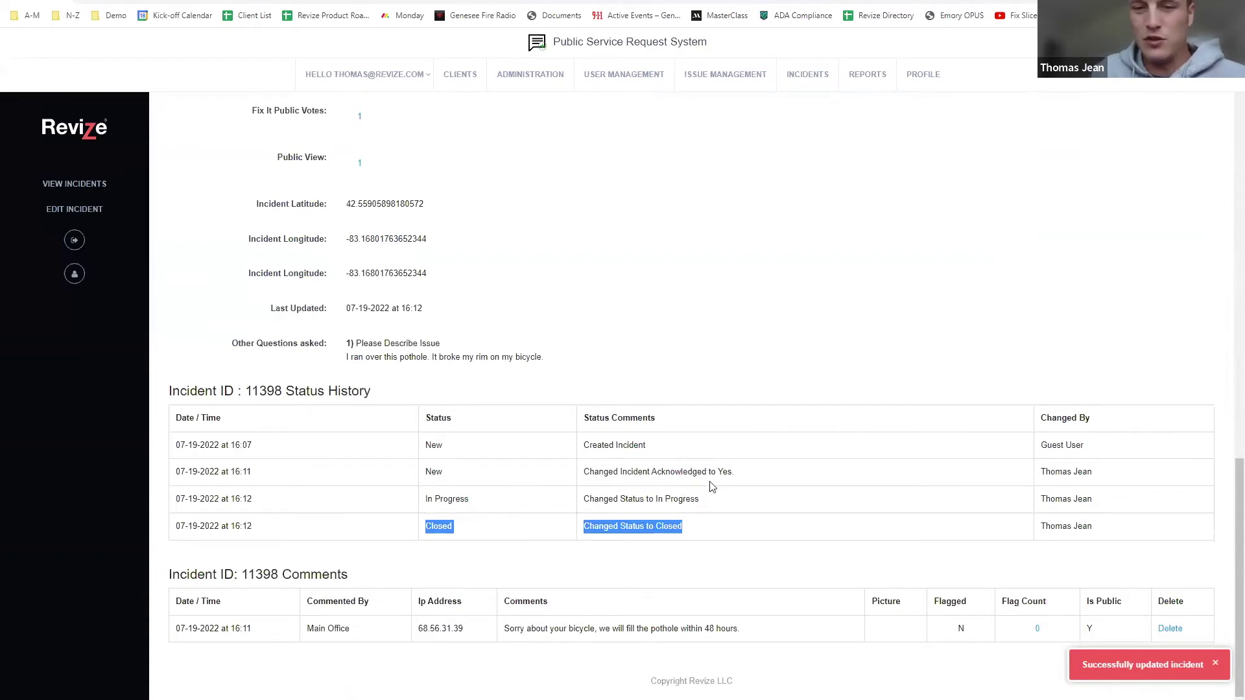
drag(711, 504, 413, 503)
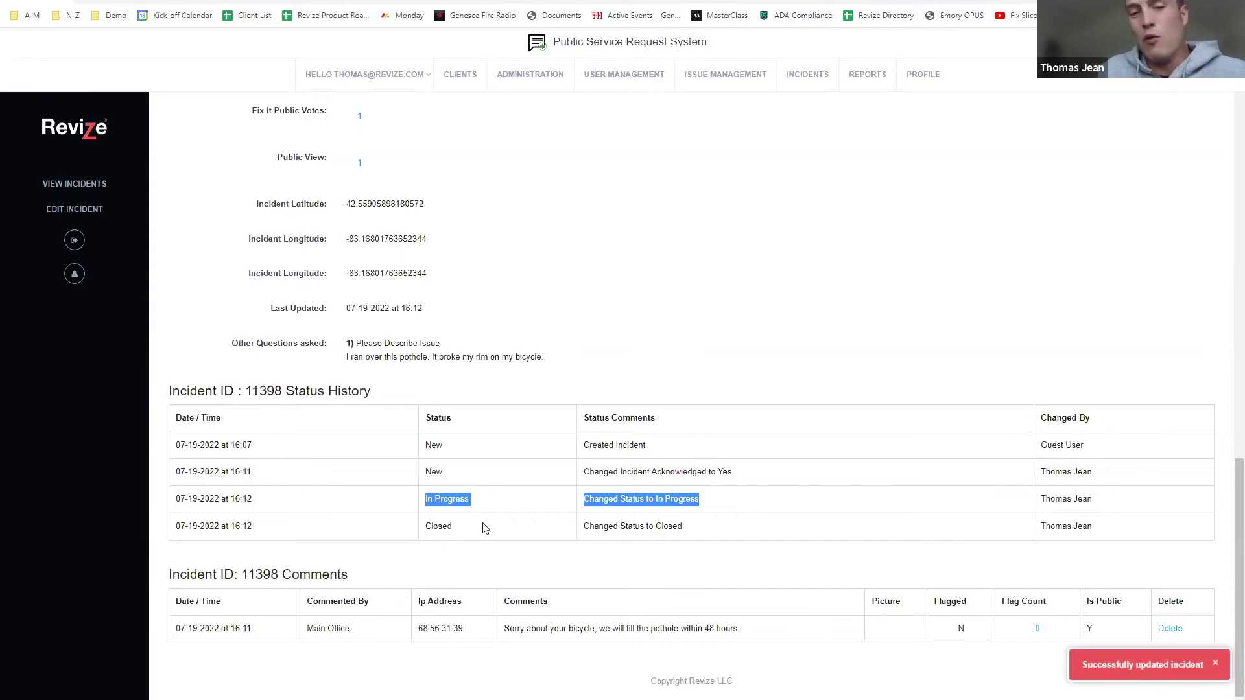
drag(483, 526, 422, 528)
click(370, 20)
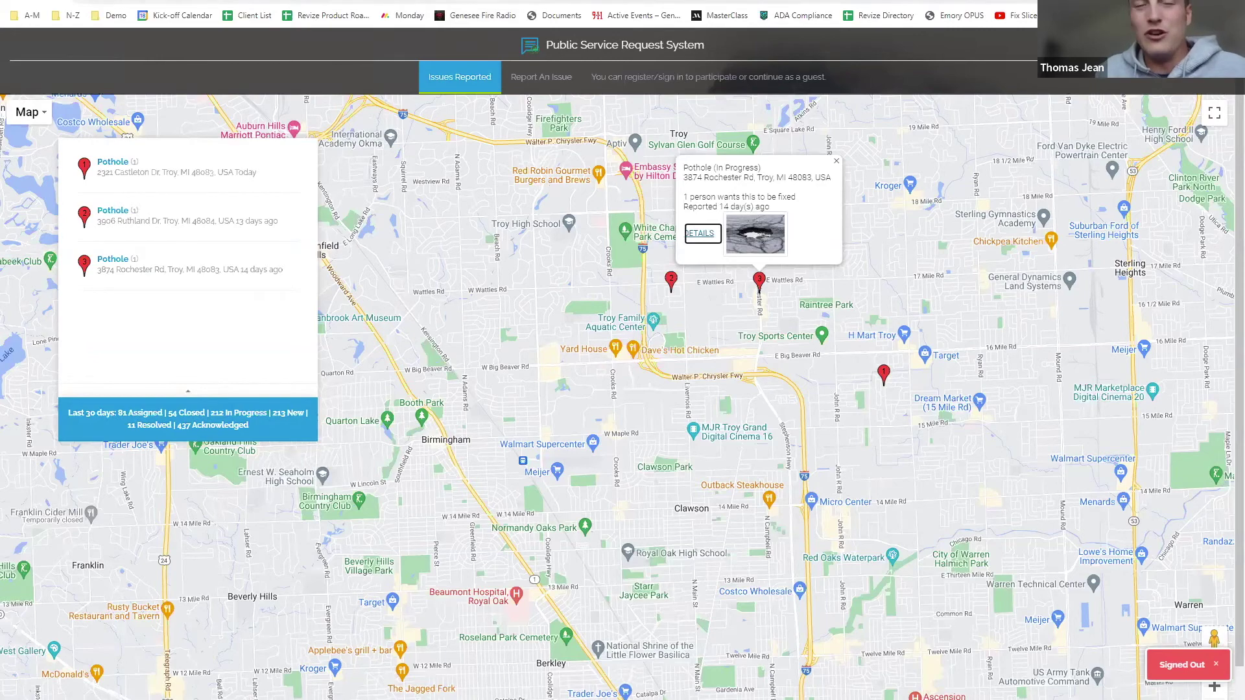
key(ctrl+Tab)
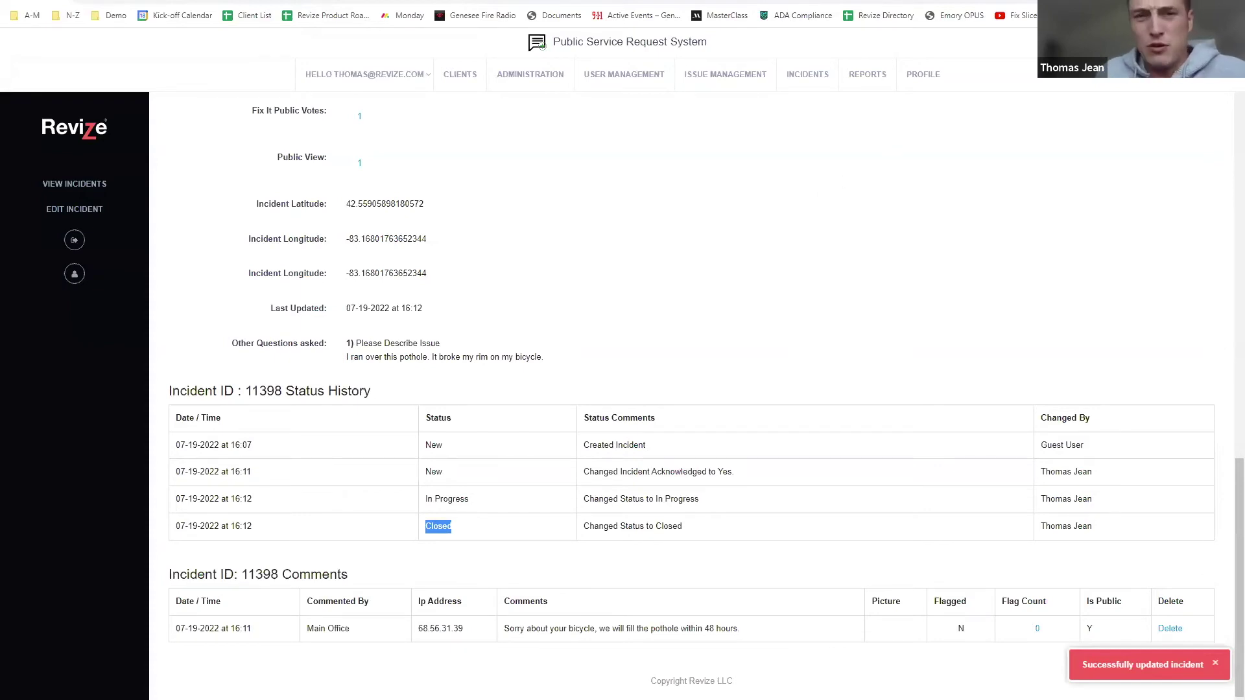
Step: Open the reports page for City of Troy and look over the incident export options, including the start date
scroll(789, 251, up, 5)
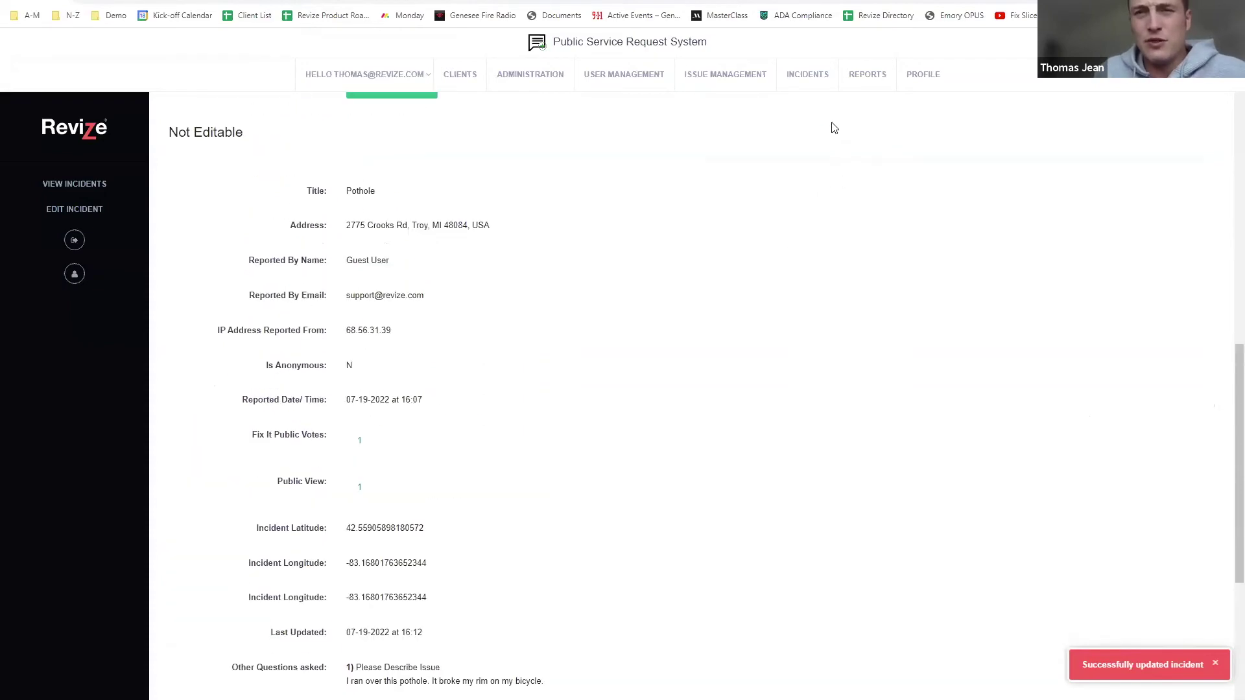
click(865, 83)
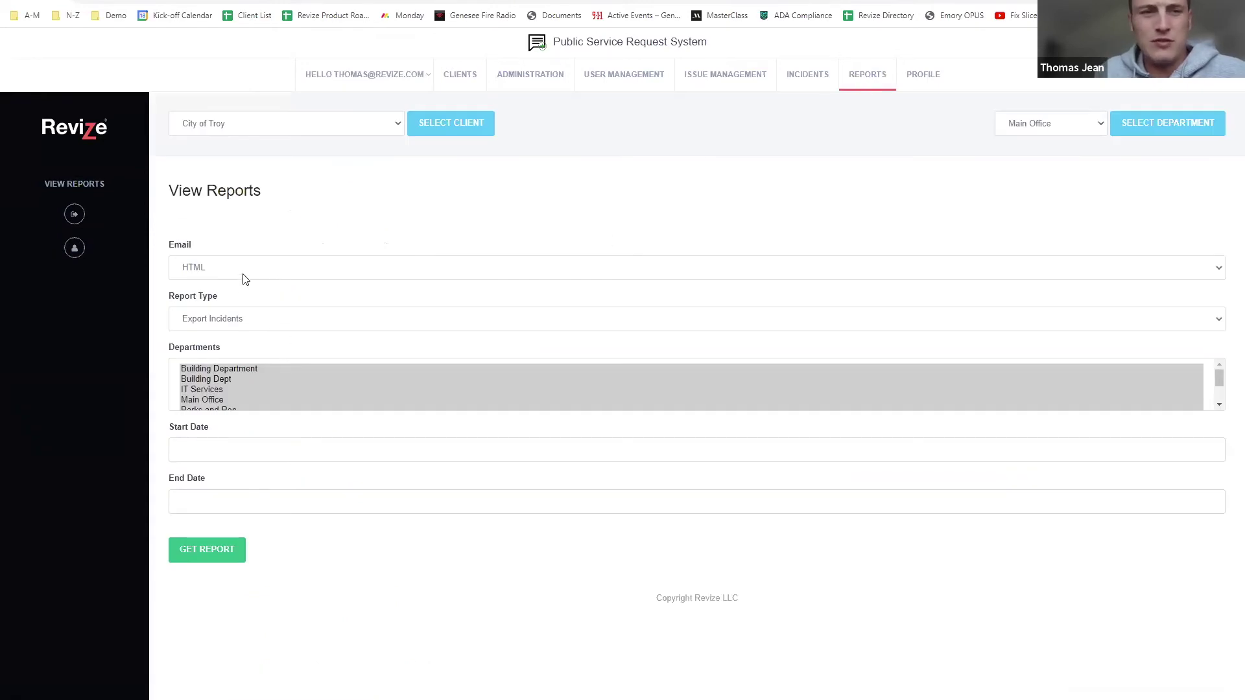
click(242, 450)
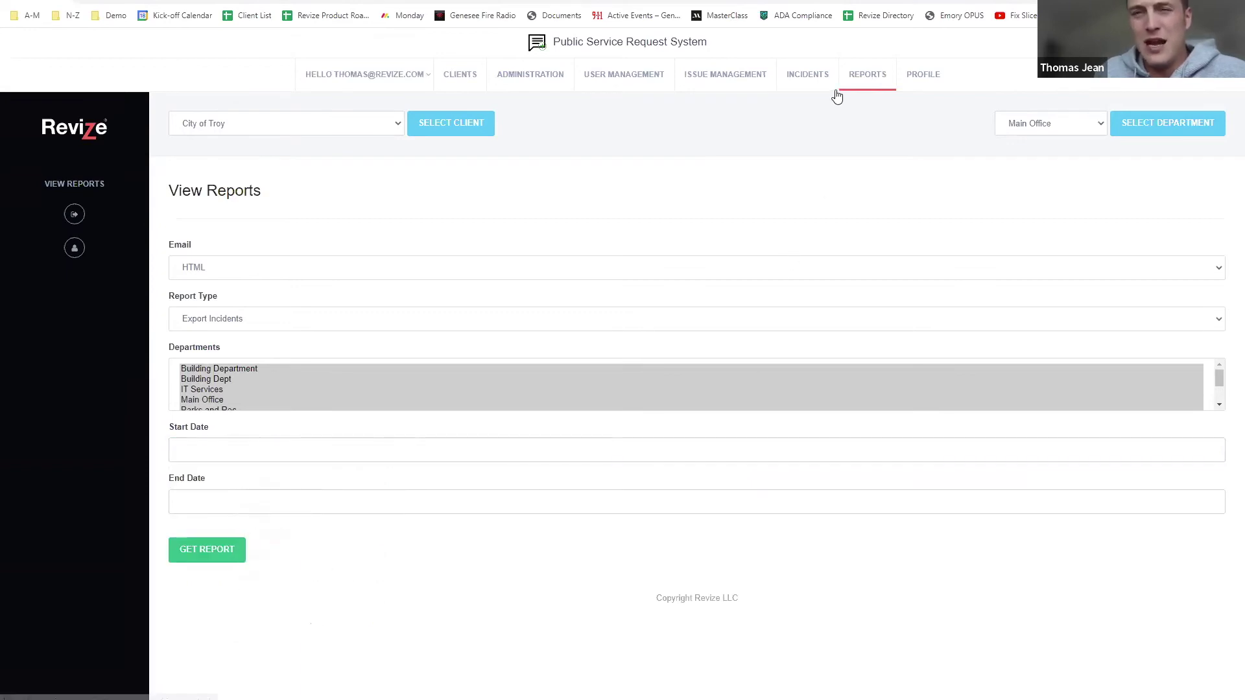
Step: Open the City of Troy incident list and look through the reported incidents with their statuses and assignees
click(811, 82)
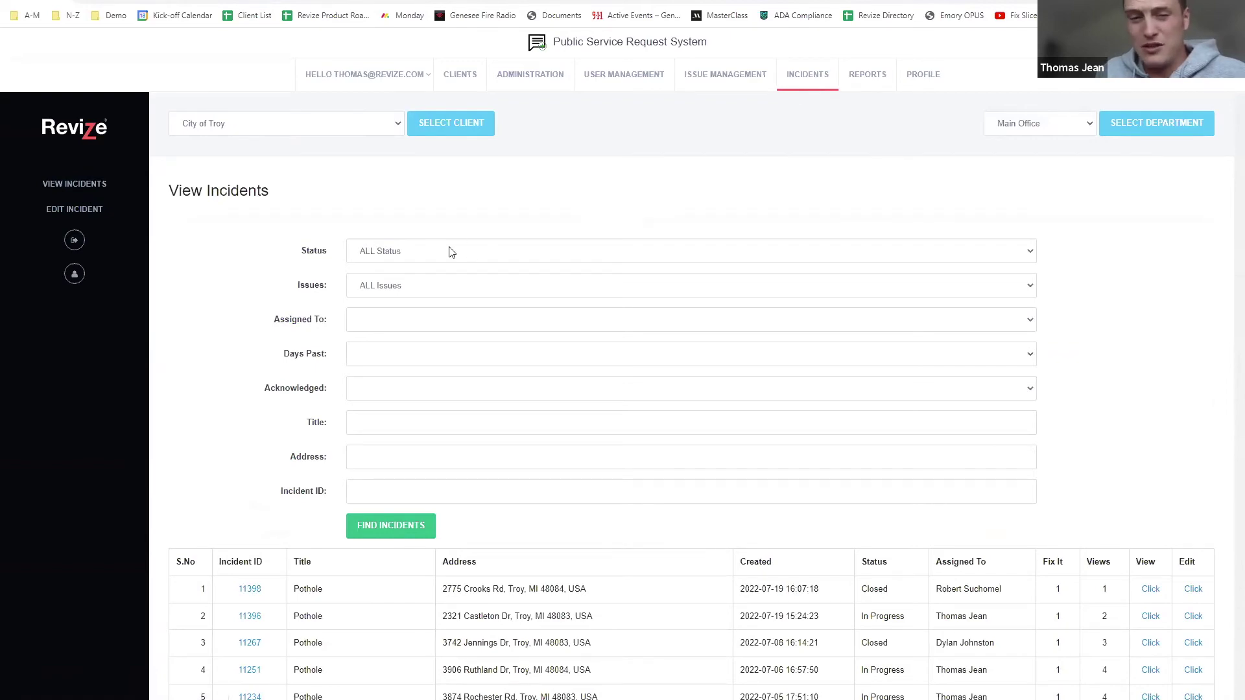
scroll(753, 325, down, 5)
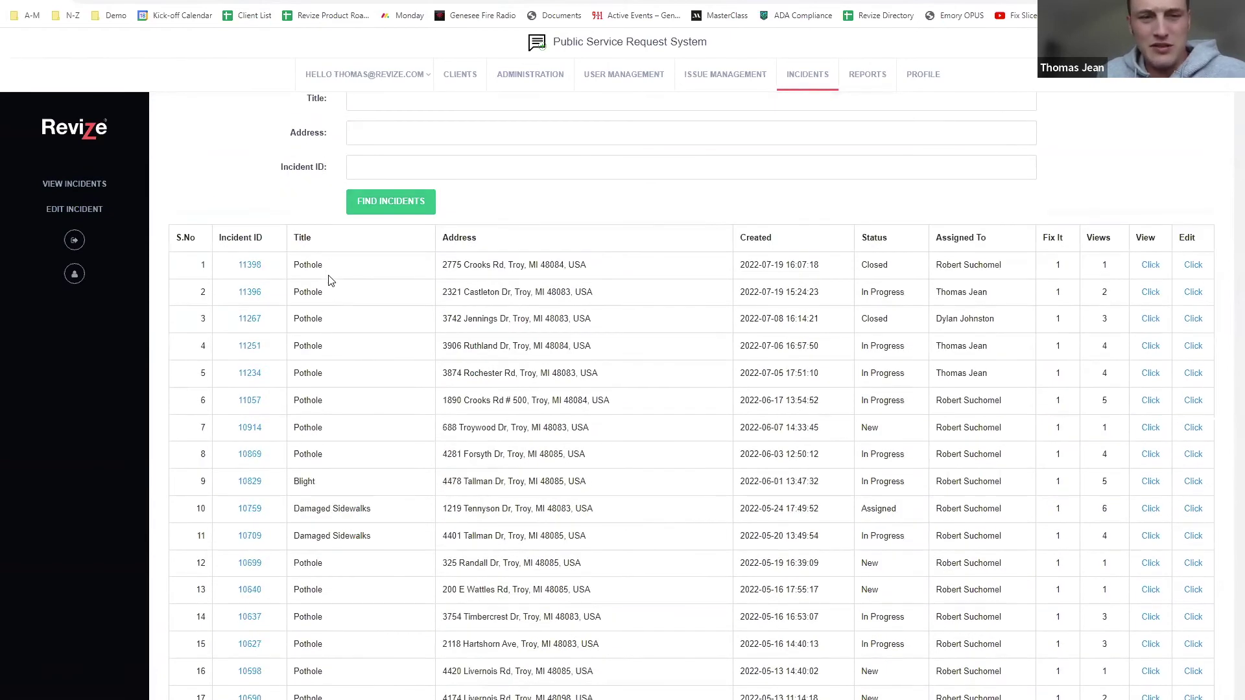
scroll(362, 393, down, 2)
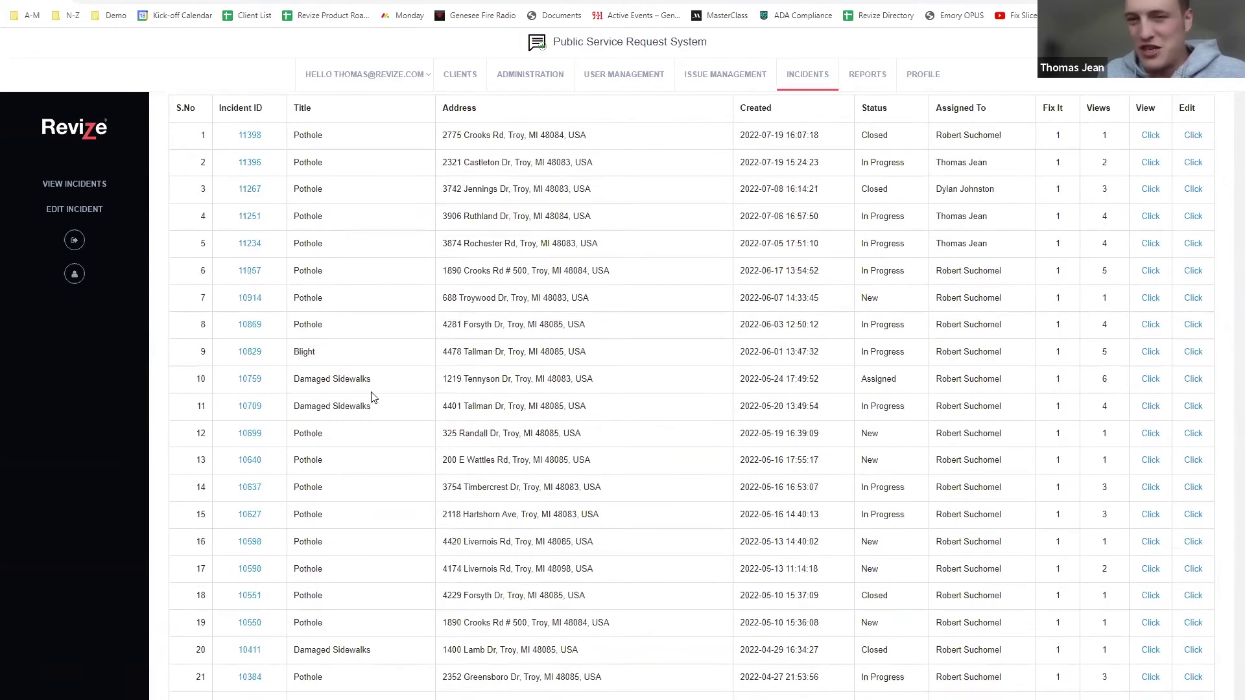
scroll(447, 355, down, 8)
scroll(458, 361, down, 15)
scroll(458, 360, down, 12)
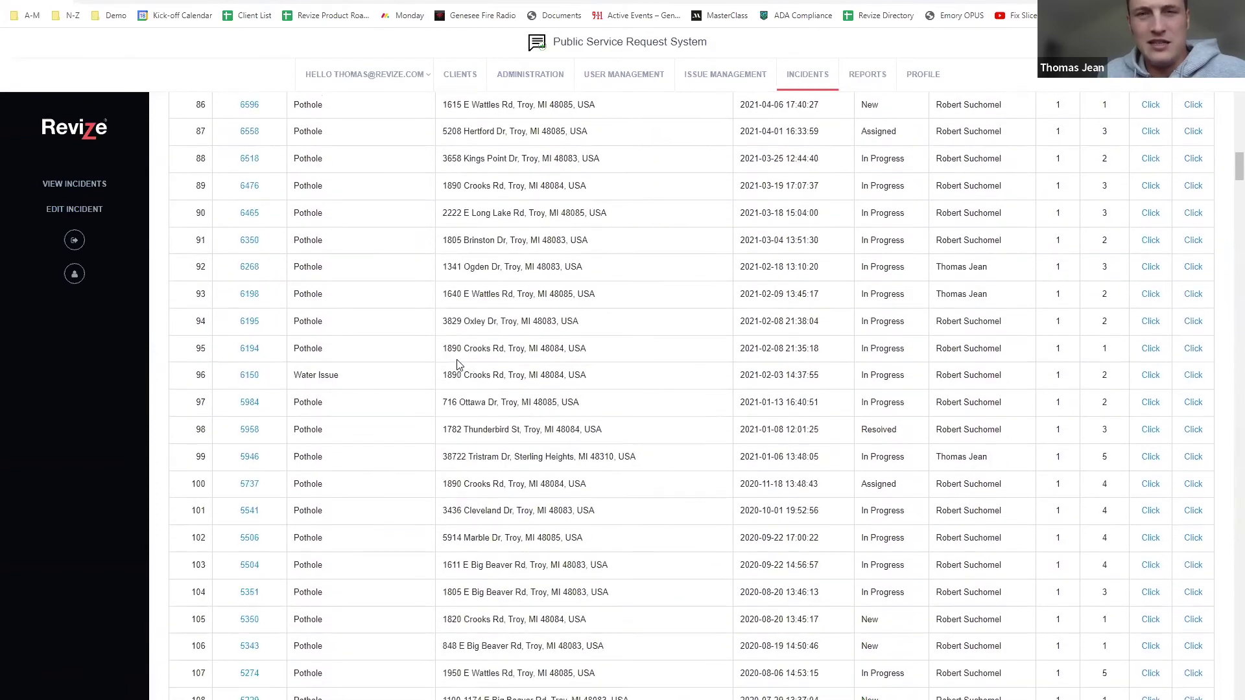
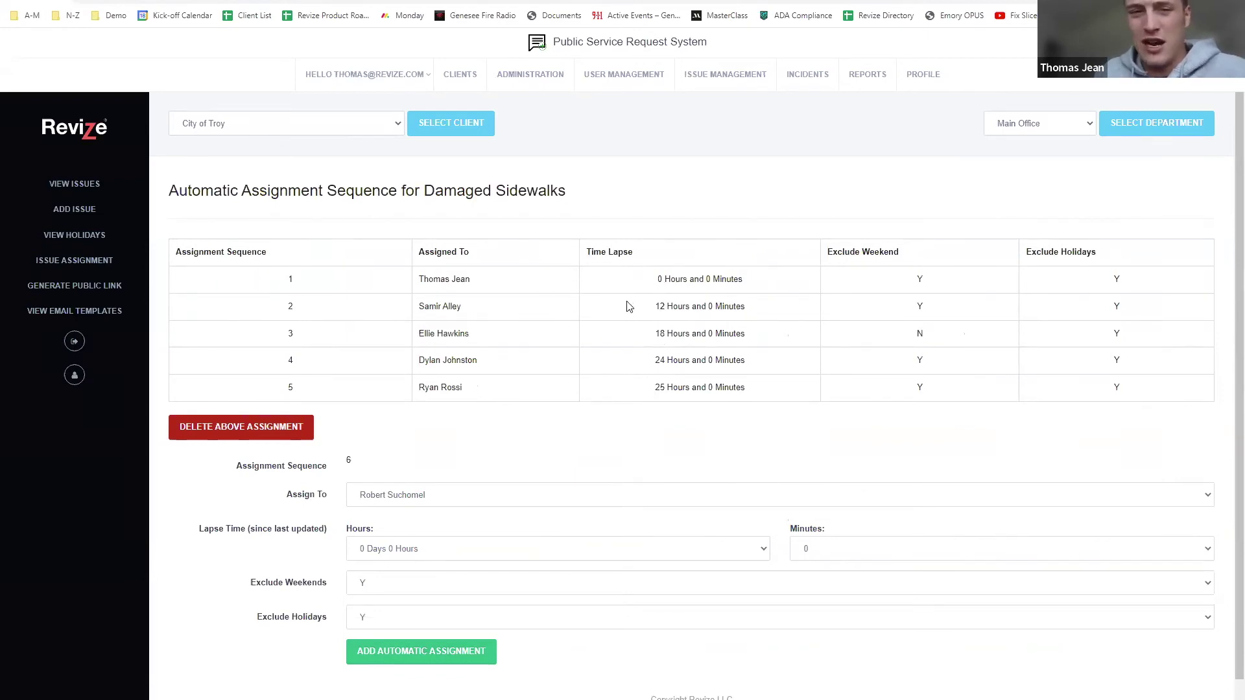
Step: Examine the second and third assignees in the automatic assignment sequence for Damaged Sidewalks
drag(462, 310, 418, 309)
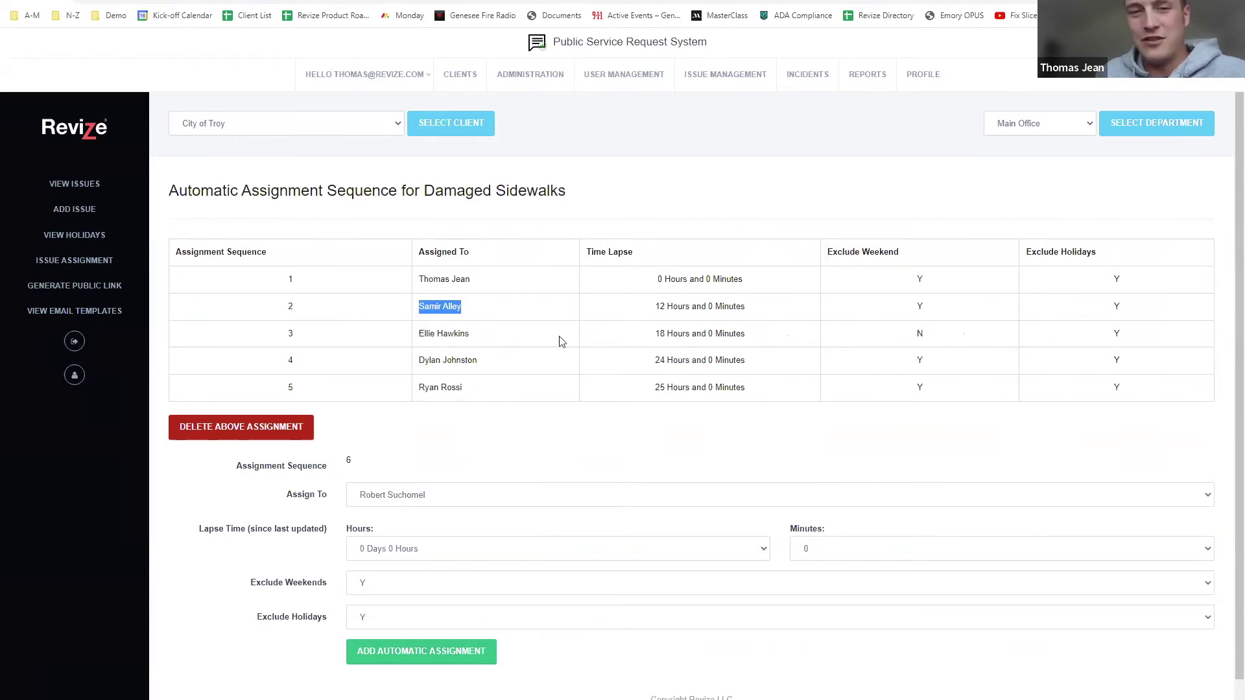
drag(470, 335, 406, 342)
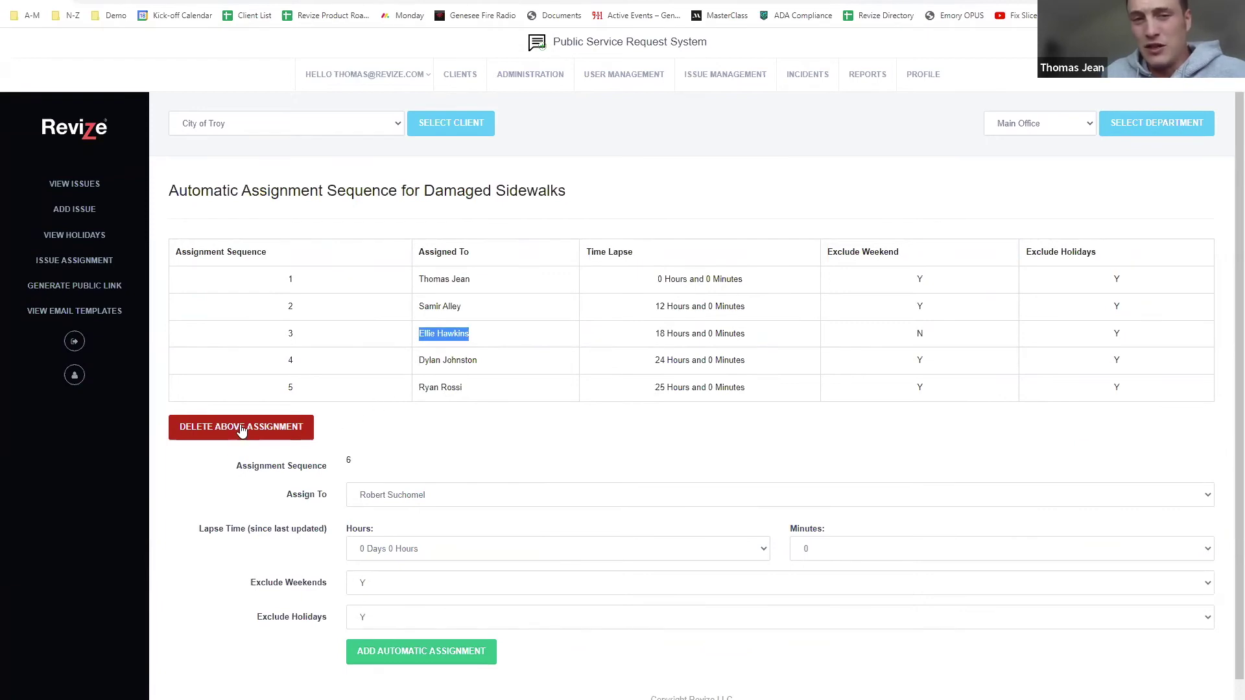
scroll(454, 431, down, 1)
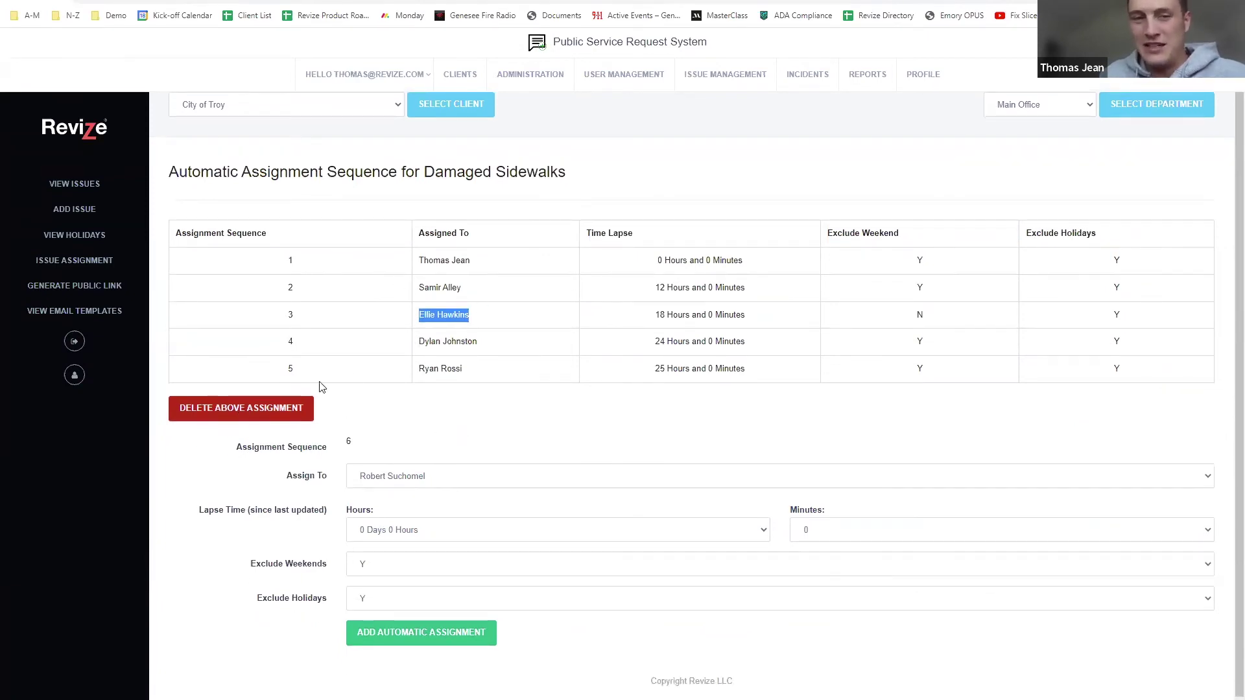
Step: Choose the first available person as sixth assignee for Damaged Sidewalks, with a lapse time of 2 Days 5 Hours
click(429, 483)
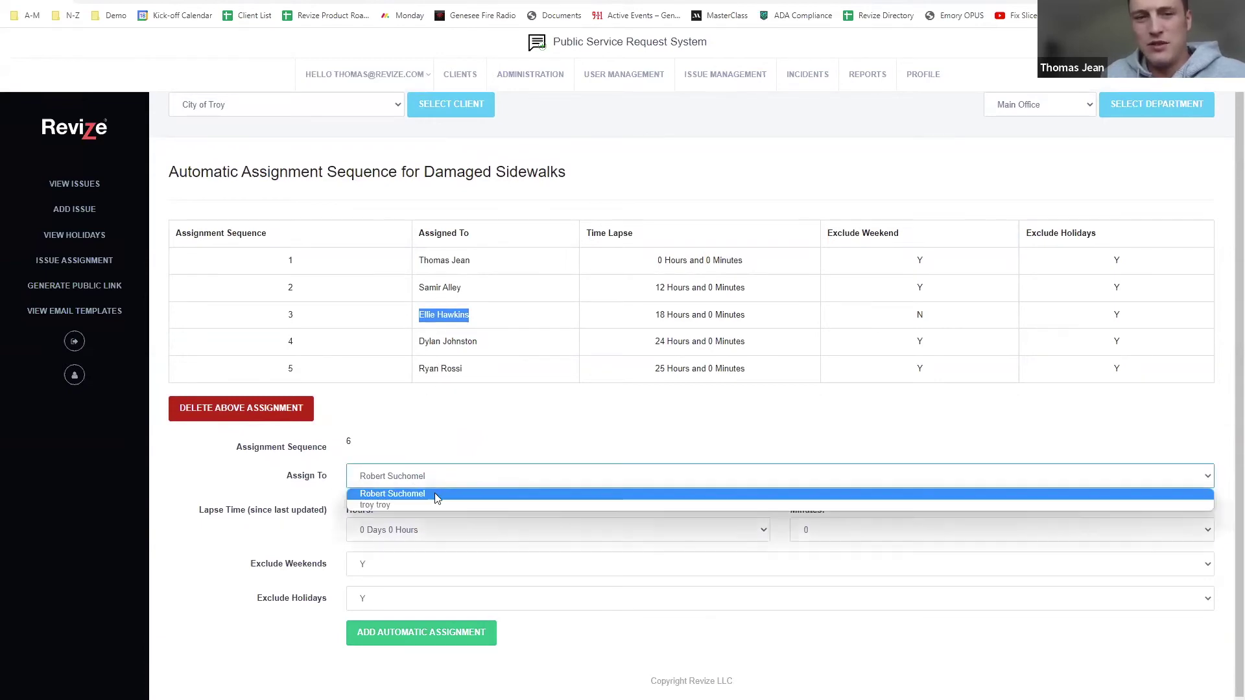
click(427, 493)
click(583, 533)
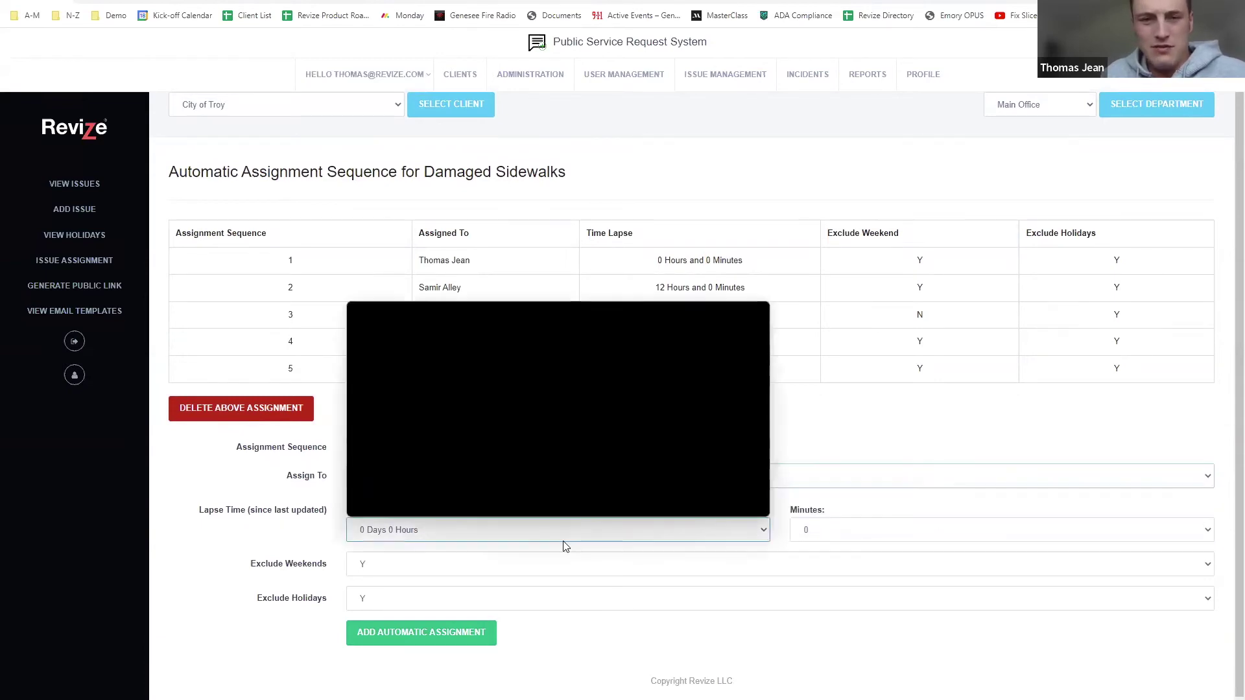
click(446, 491)
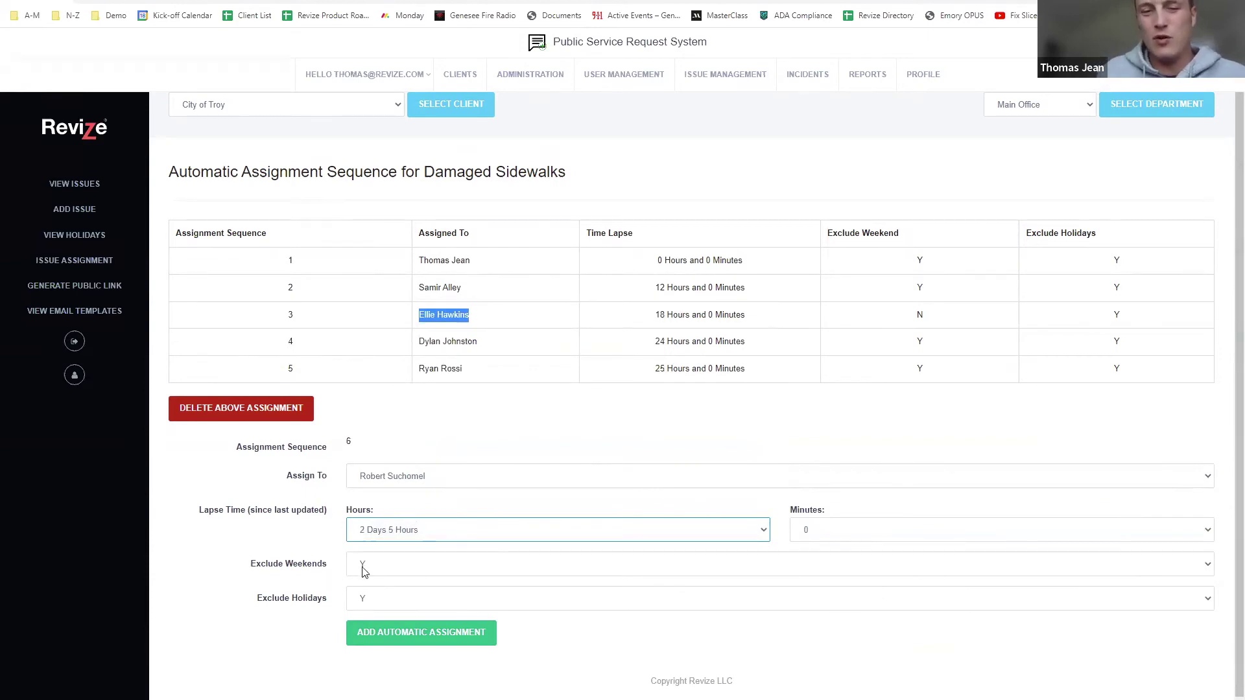
Step: Set Exclude Weekends and Exclude Holidays to N for the sixth assignee and add the automatic assignment
click(410, 568)
click(409, 588)
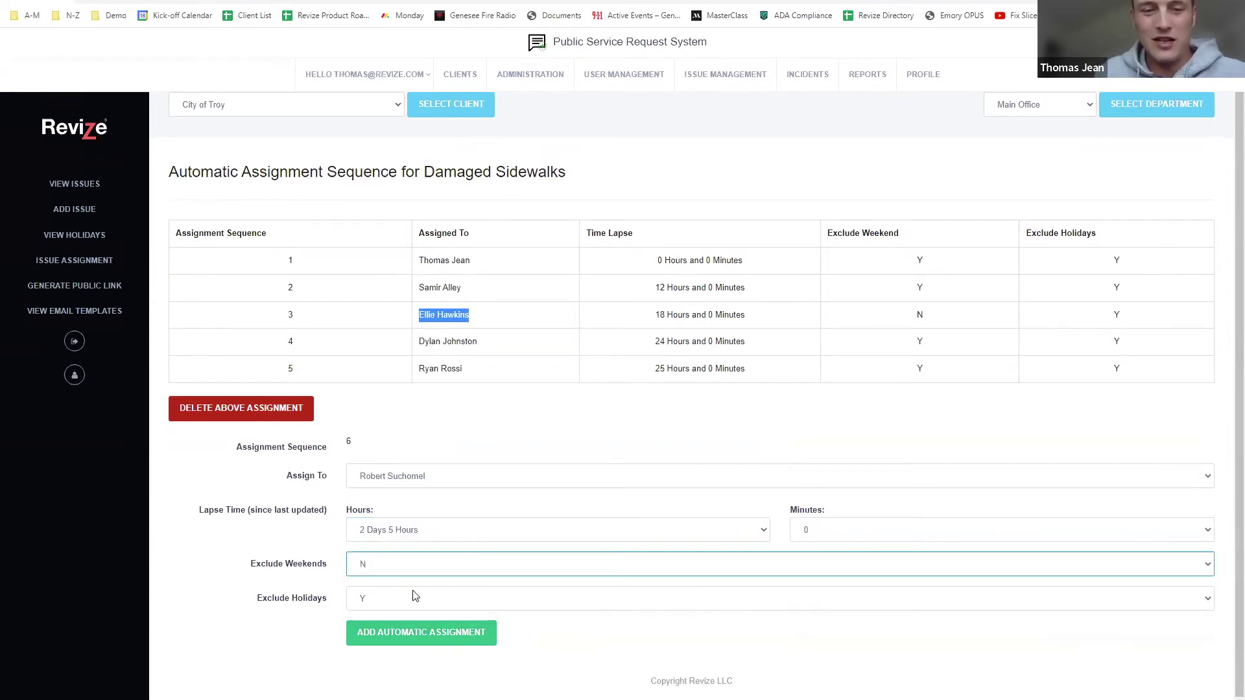
click(418, 599)
click(411, 627)
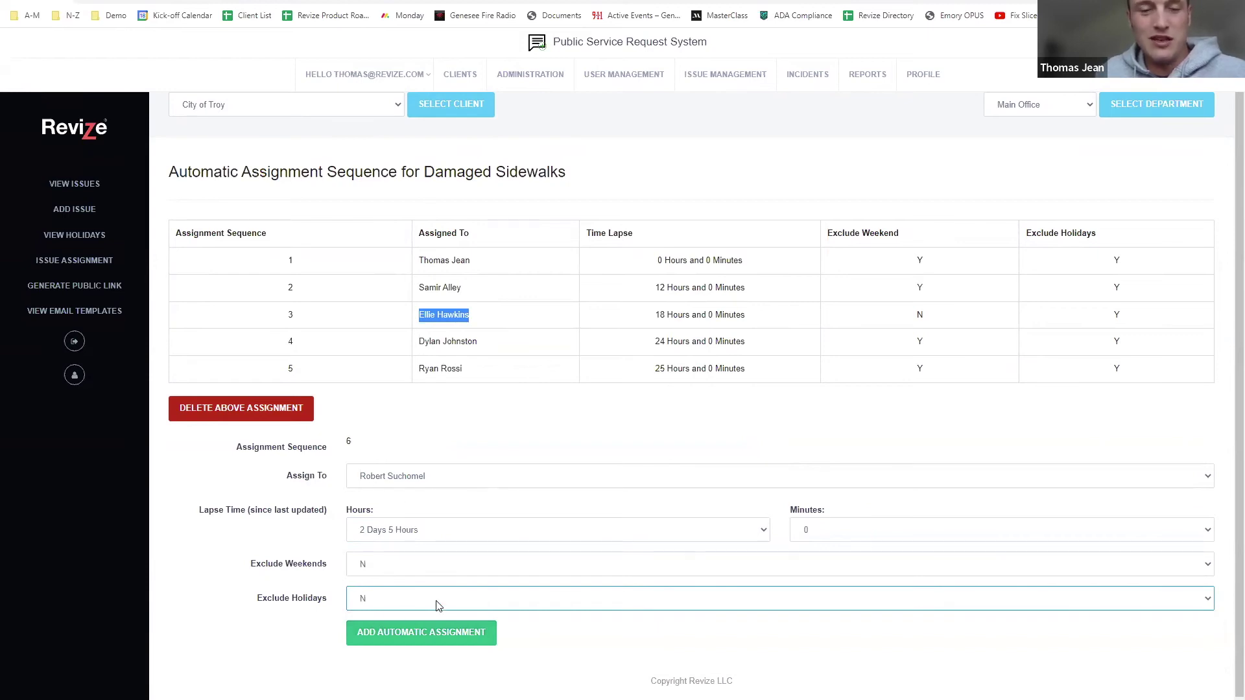
click(425, 641)
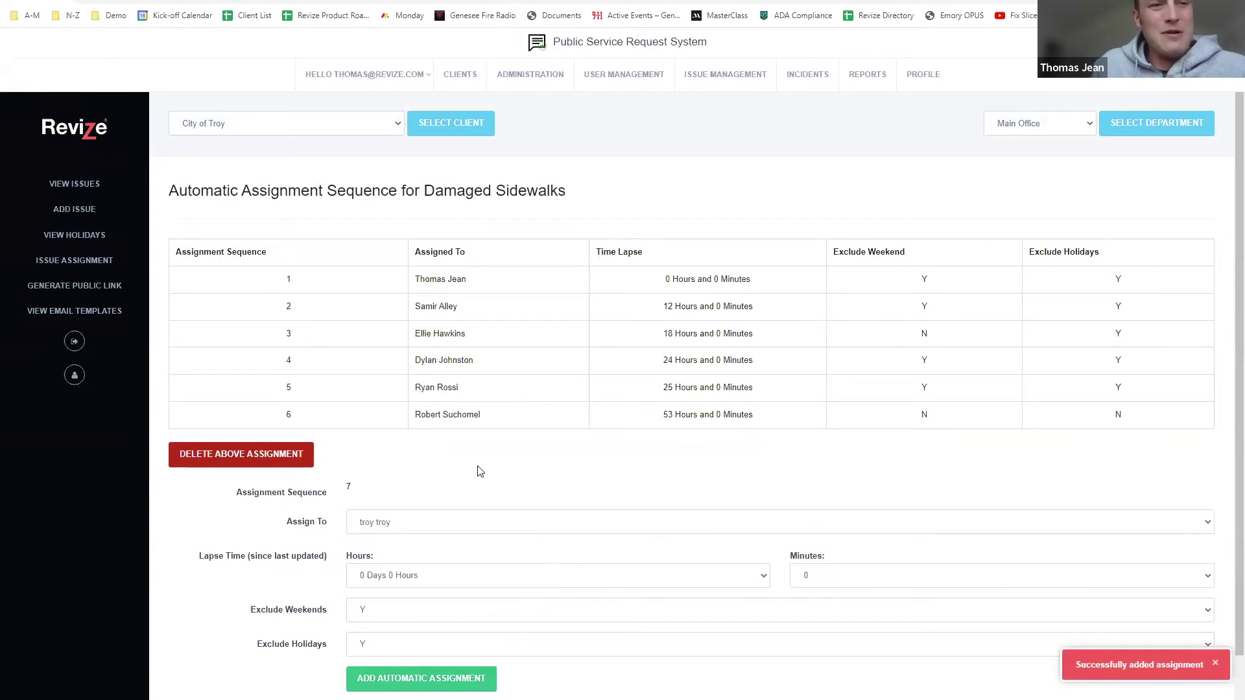
Step: Open the user management page showing the active users for the Main Office department
click(79, 241)
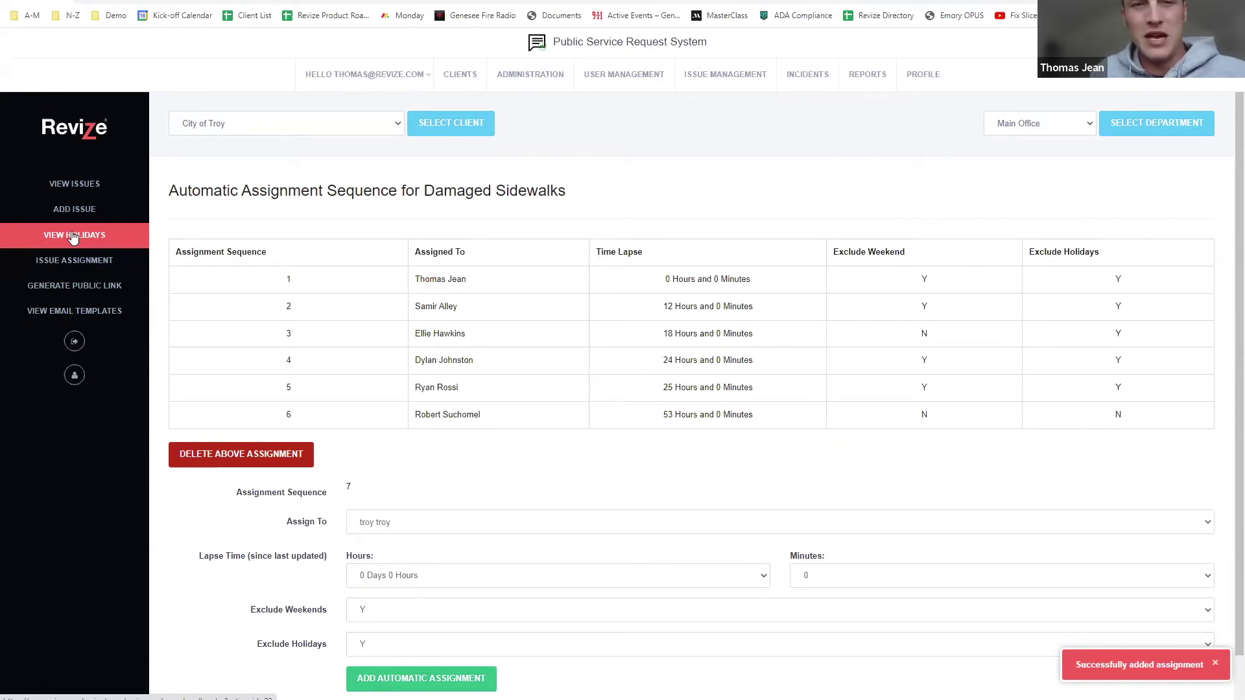
click(538, 87)
click(626, 76)
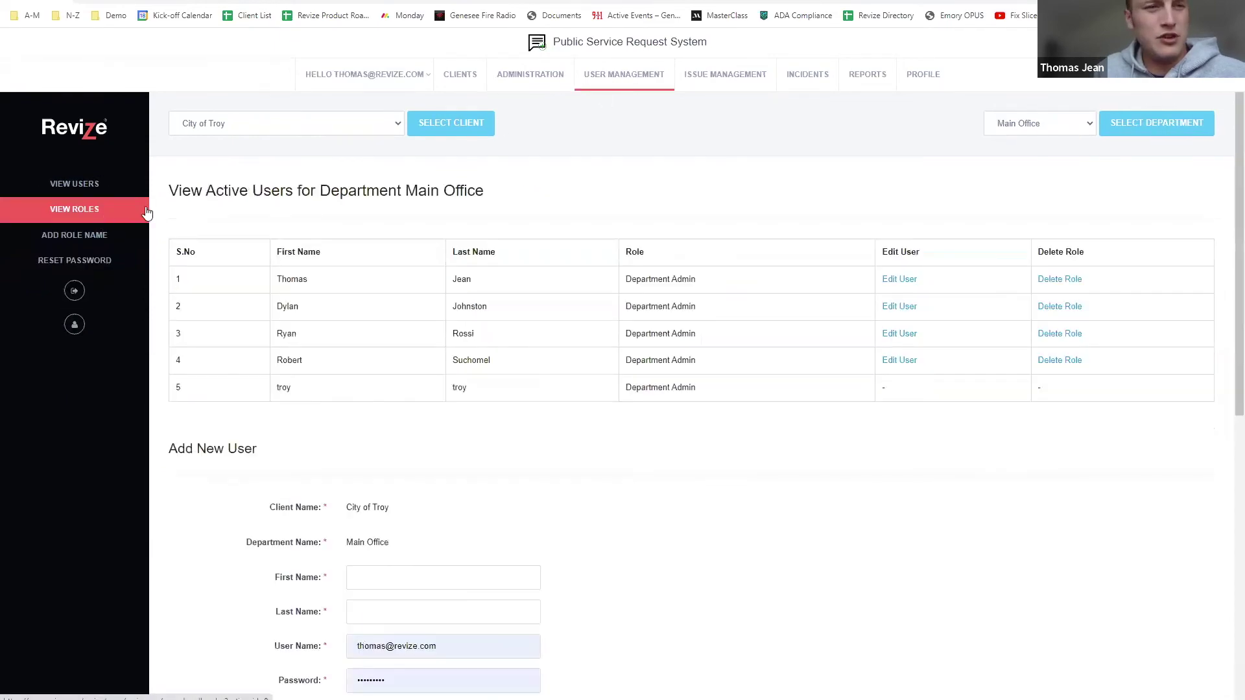
Step: Open the Main Office email templates and examine the content of the Admin Commented Inform Public template
click(754, 79)
click(133, 319)
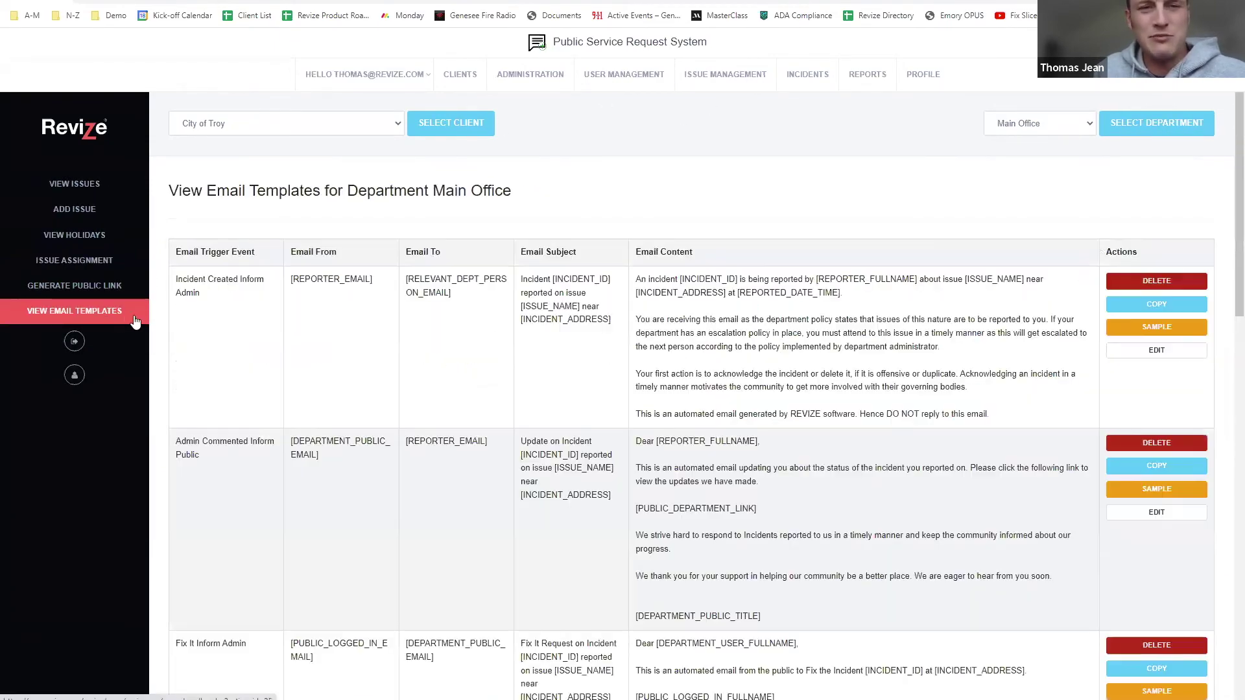
scroll(875, 279, down, 2)
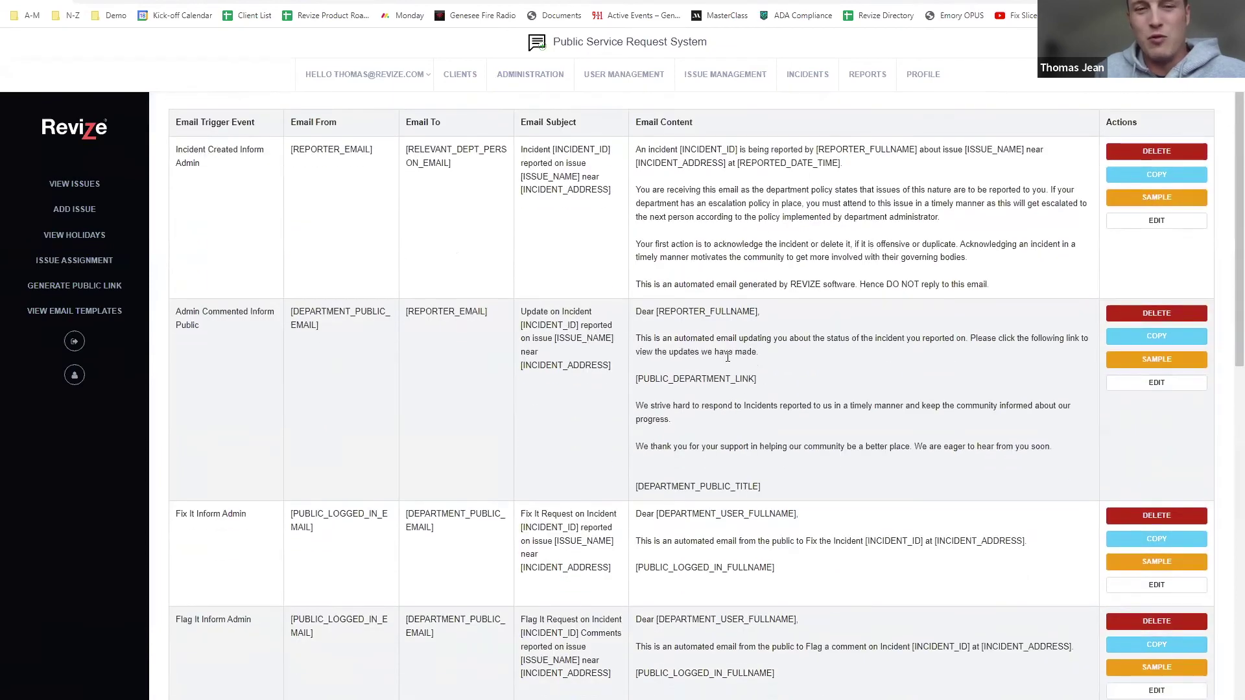
drag(1056, 461, 437, 390)
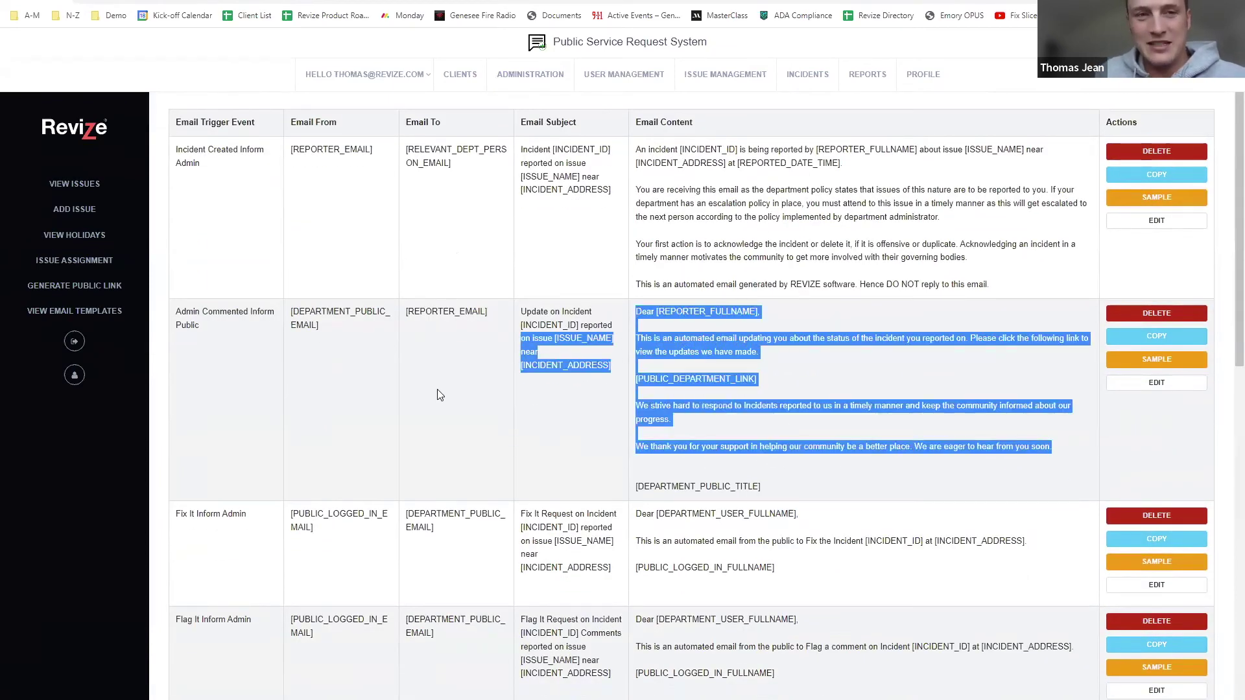
click(227, 194)
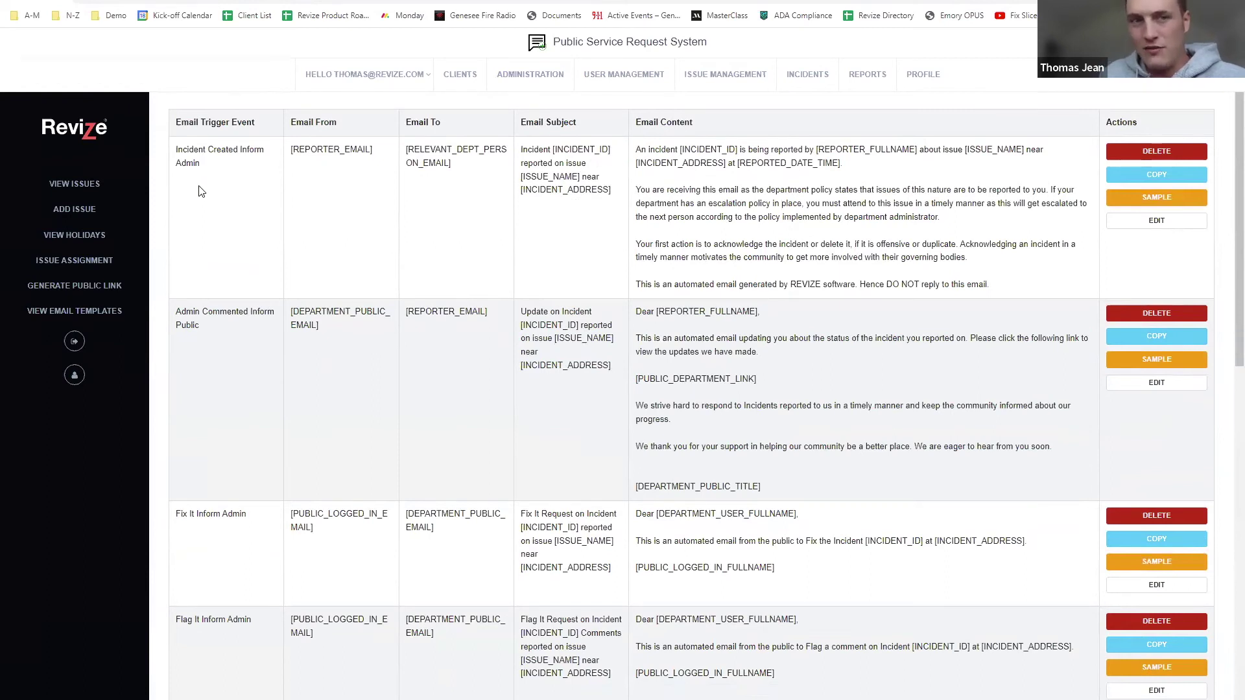
Step: Examine the trigger event and email content of the Incident Created Inform Admin template
drag(201, 163, 178, 150)
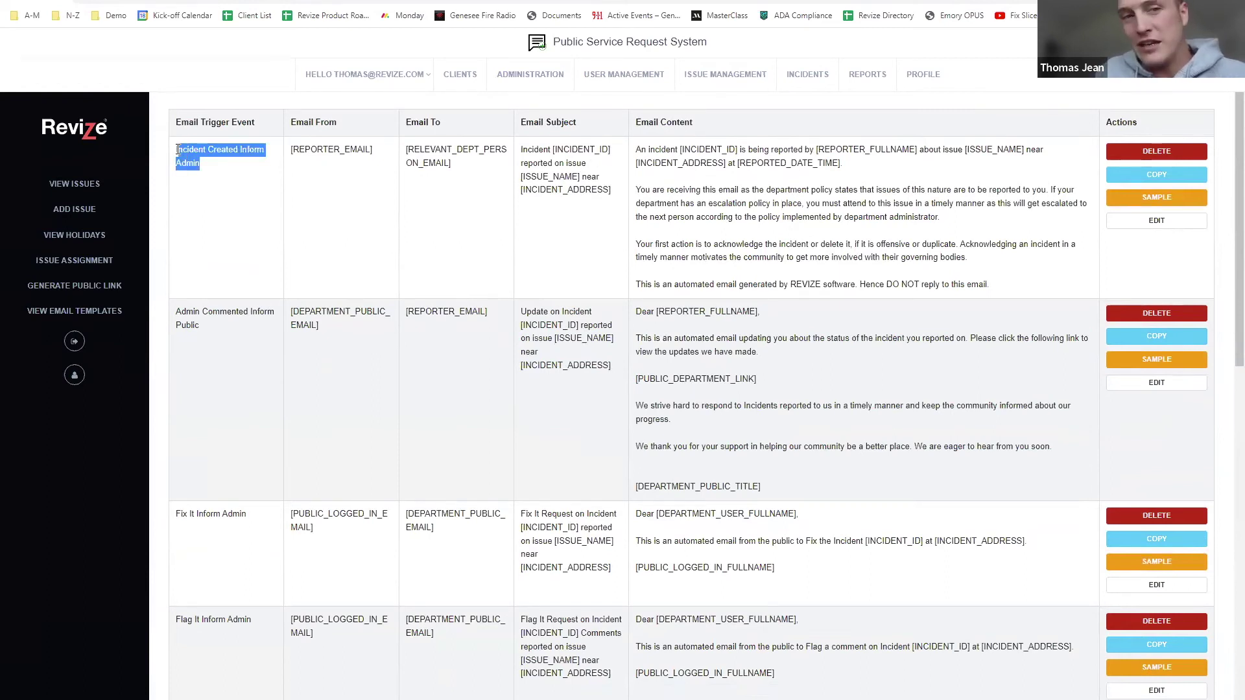
click(207, 167)
drag(204, 169, 174, 150)
drag(995, 285, 635, 149)
scroll(965, 220, up, 2)
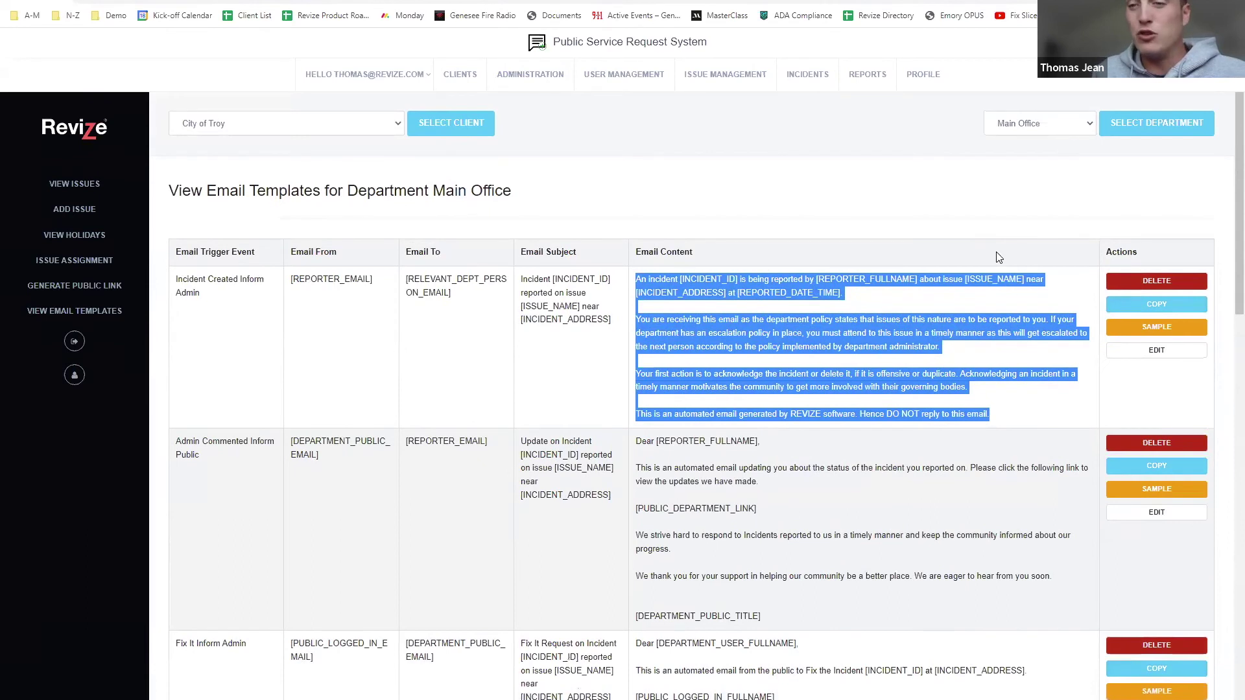
click(1031, 373)
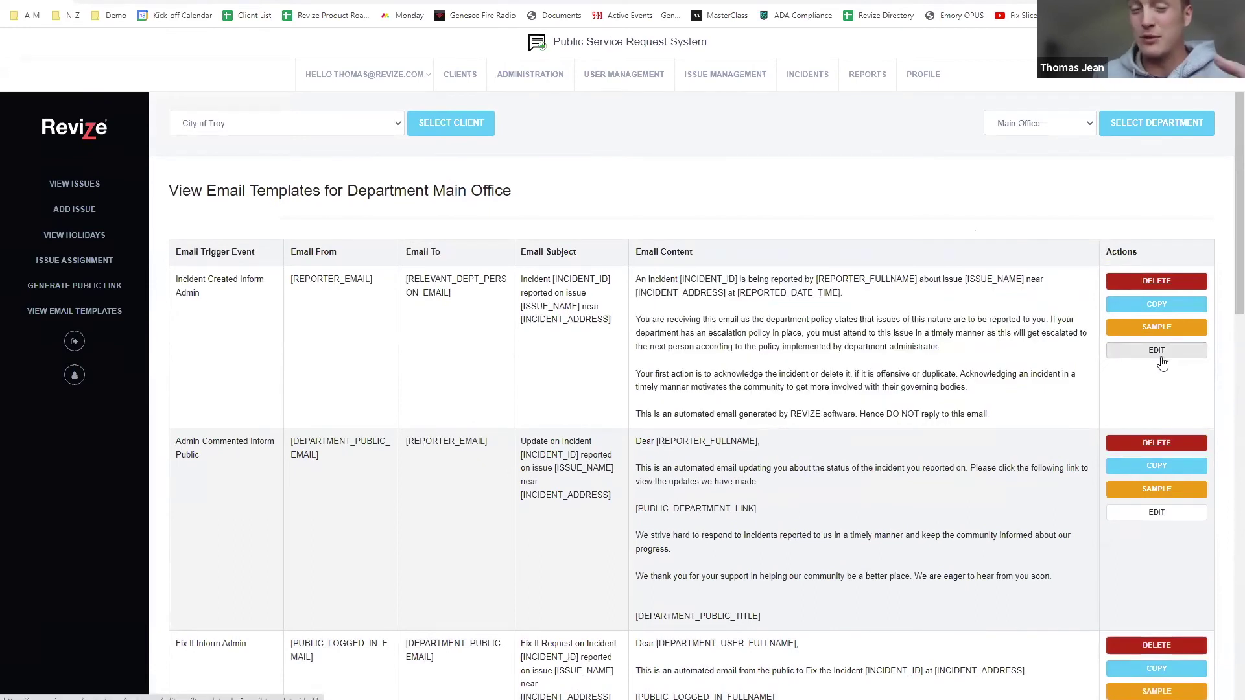
drag(991, 417, 635, 283)
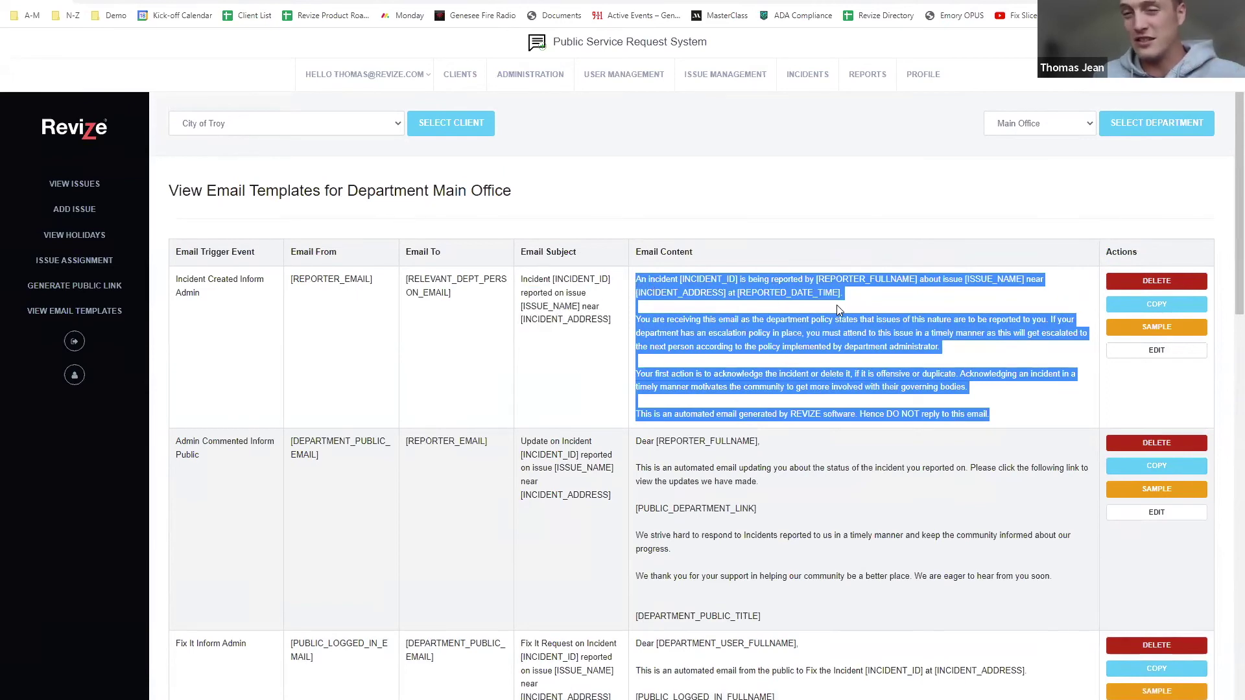
Step: Add the closing line "As a reminder, we must fill this pothole within 48 hours" to the Incident Created Inform Admin email content
click(1149, 350)
scroll(634, 441, down, 1)
click(686, 550)
key(Return)
key(Return)
text(As a reminder, we must )
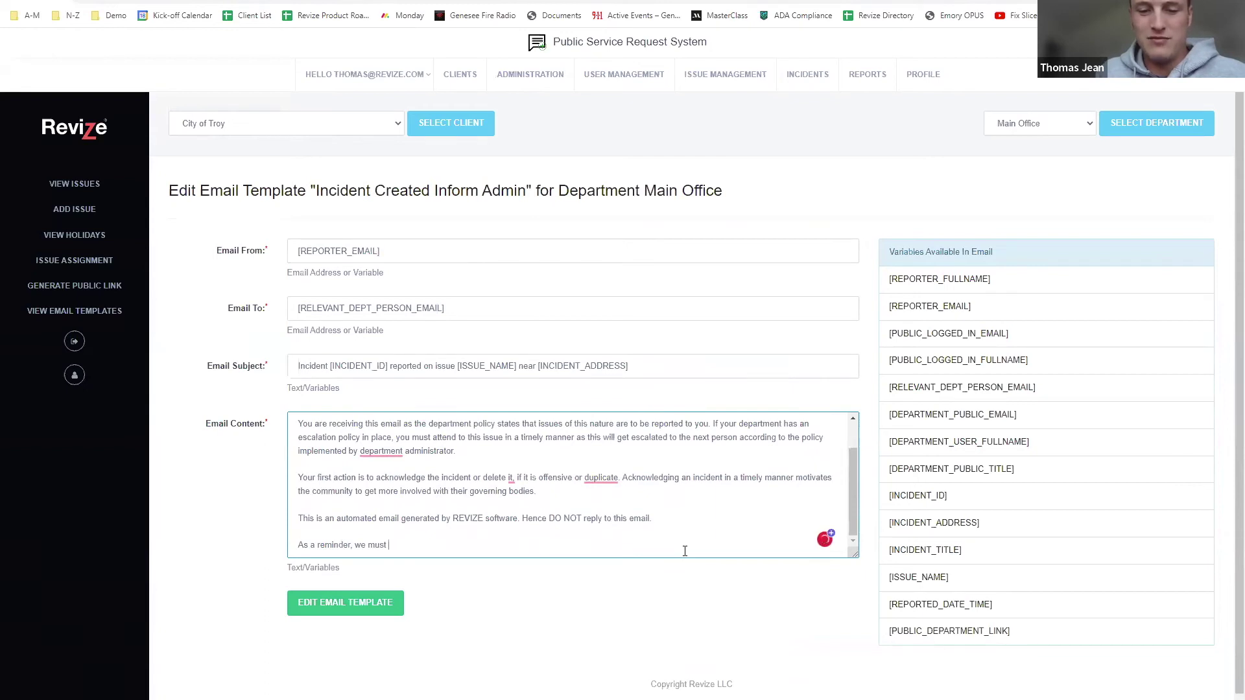
text(fill this pothole within )
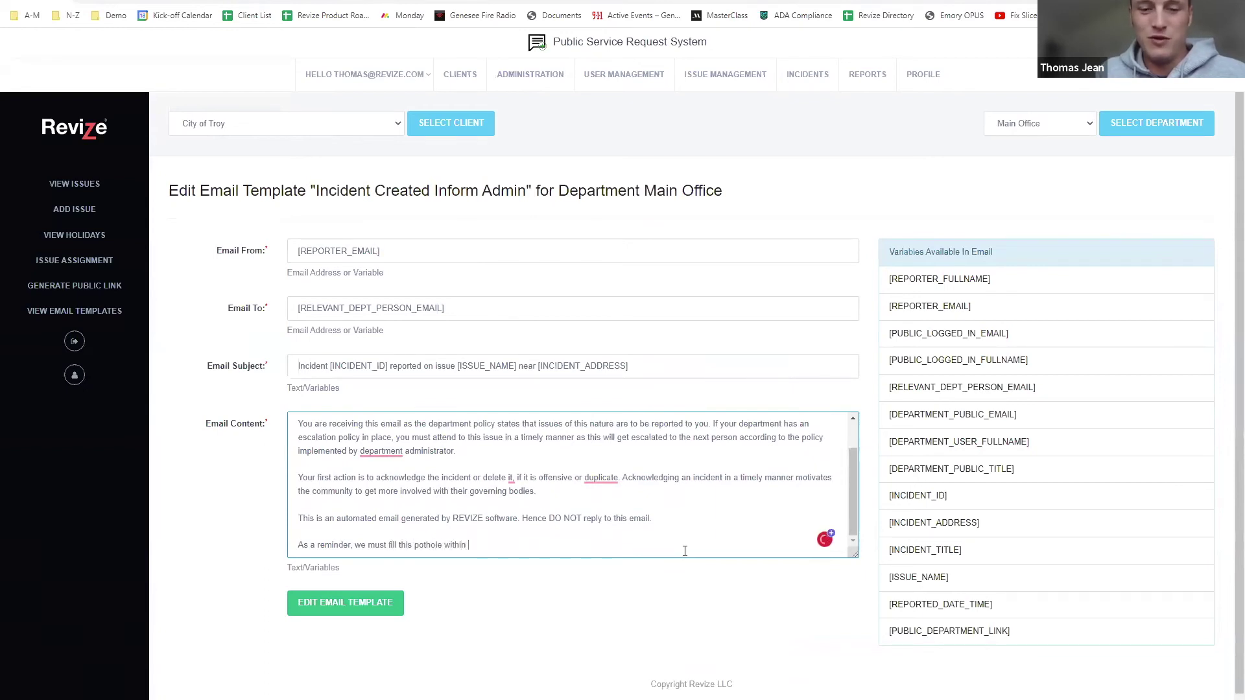
text(48 hours)
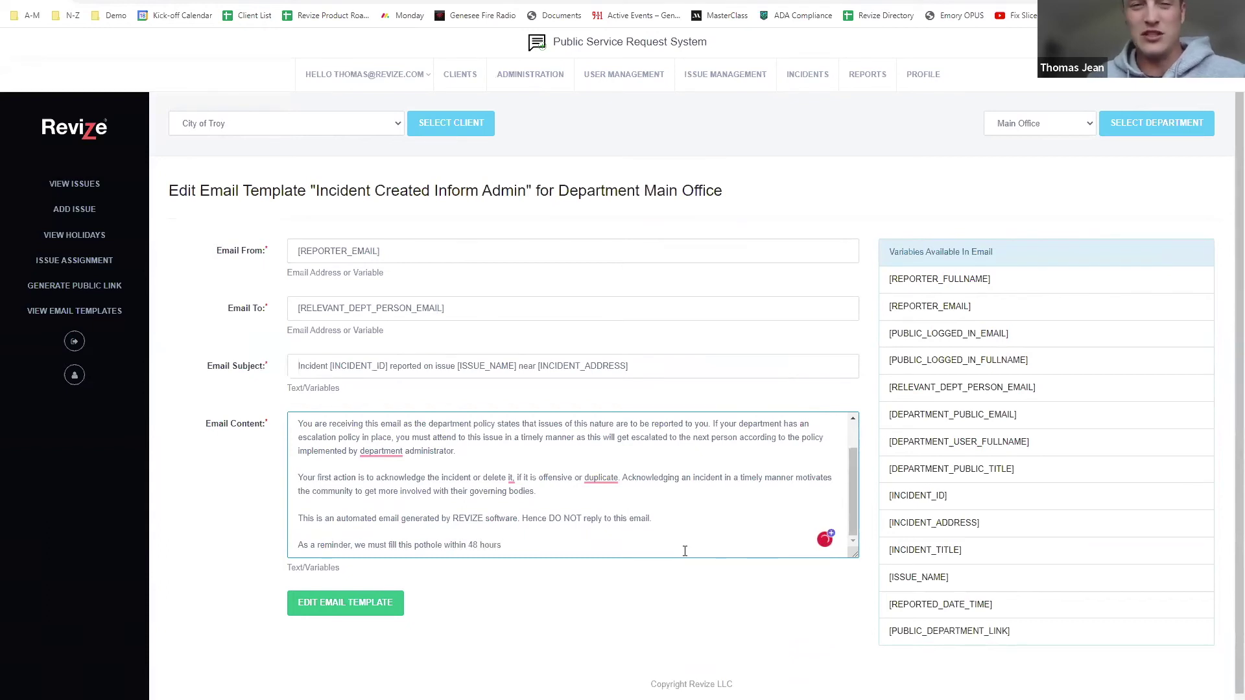
Step: Delete the 48-hour pothole reminder line from the email content
drag(649, 561, 451, 552)
drag(558, 553, 318, 533)
key(BackSpace)
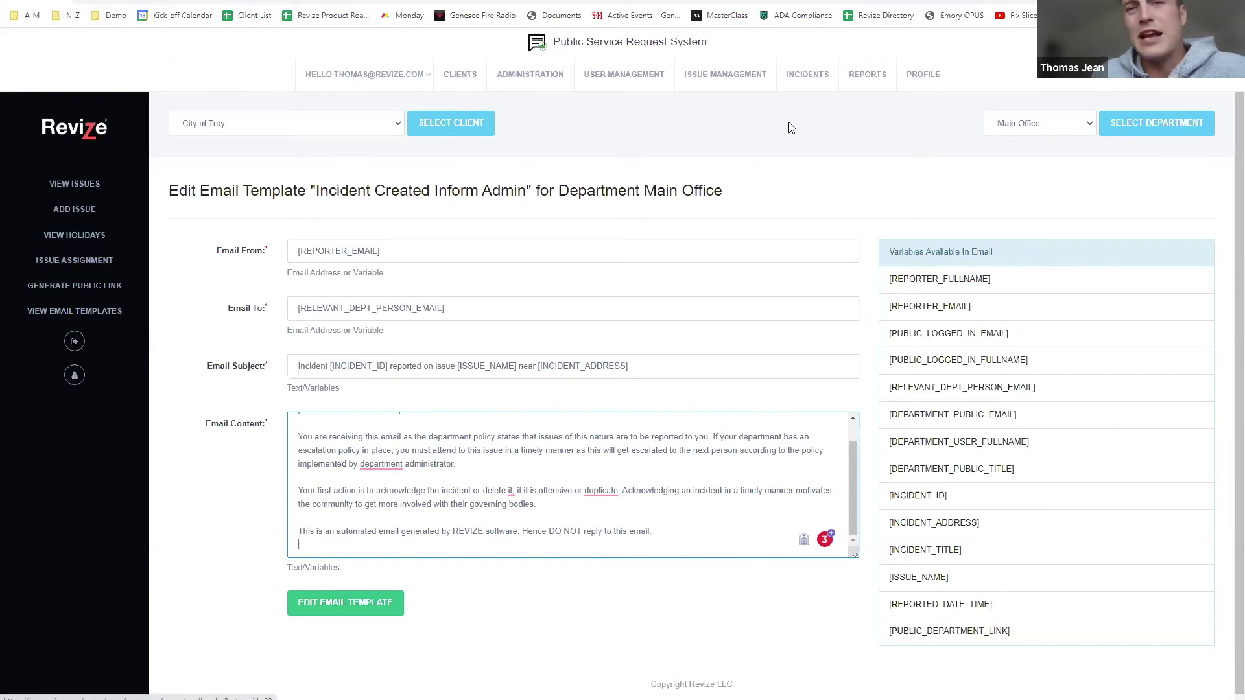
Step: Leave the template unsaved, look over the Main Office issue list, and open the incident list
click(740, 86)
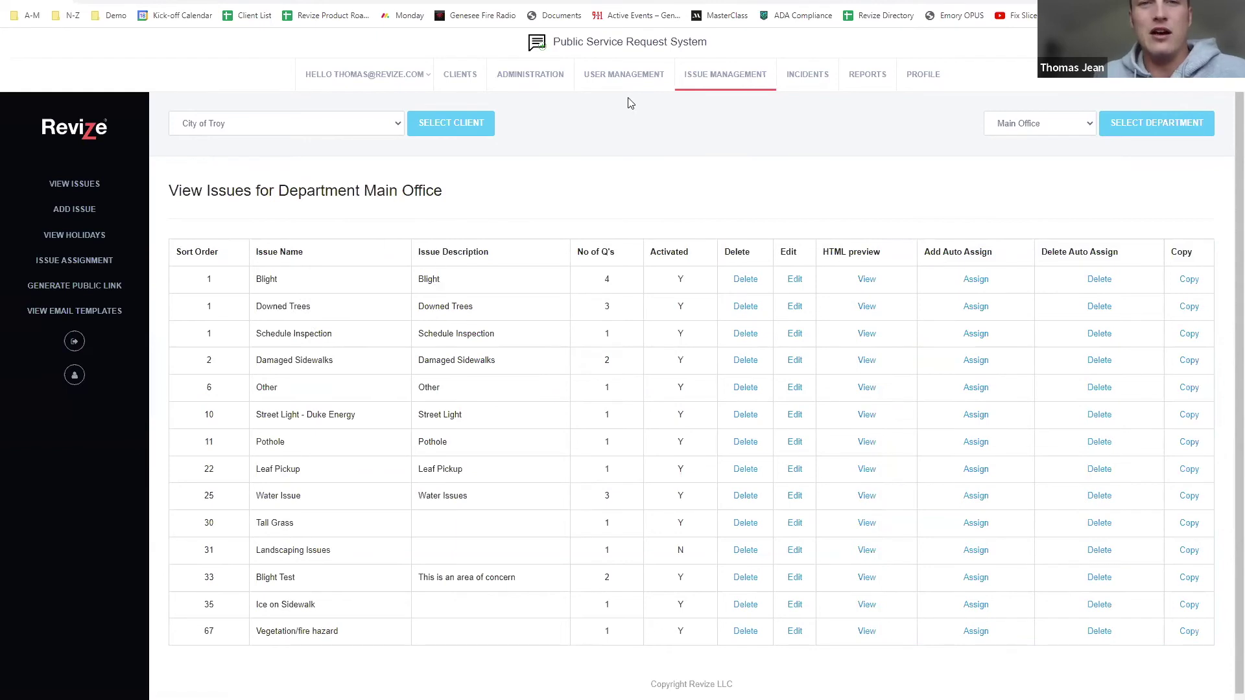
click(817, 77)
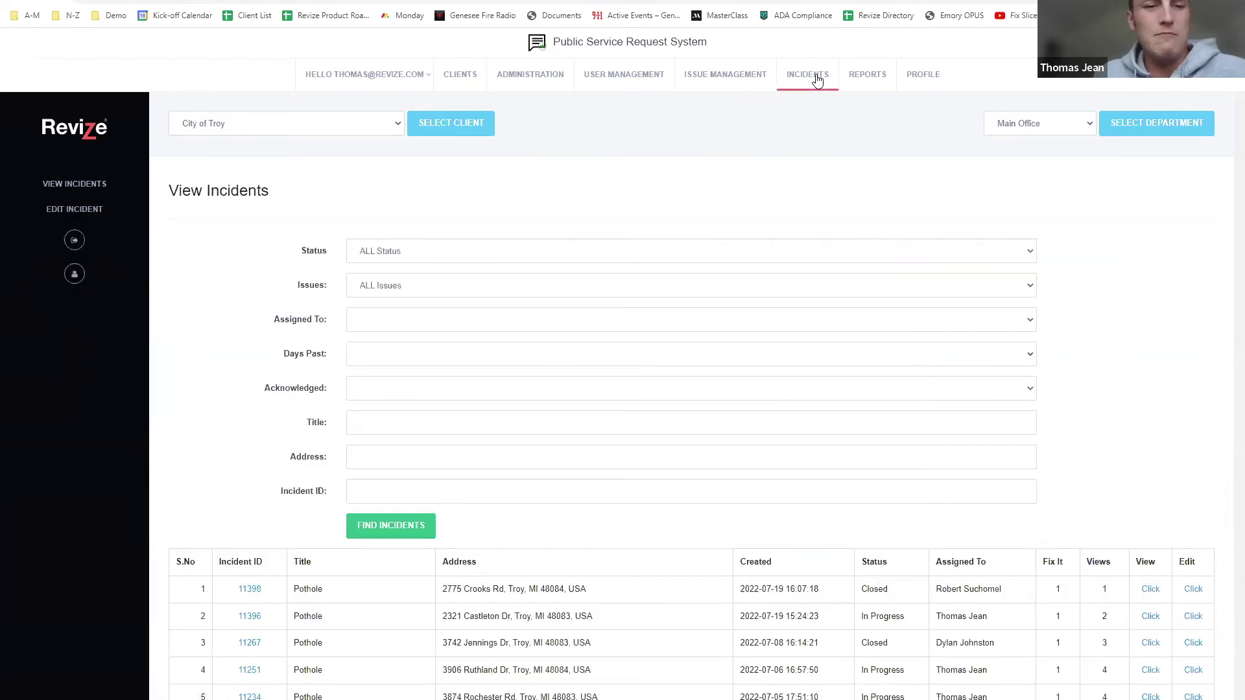